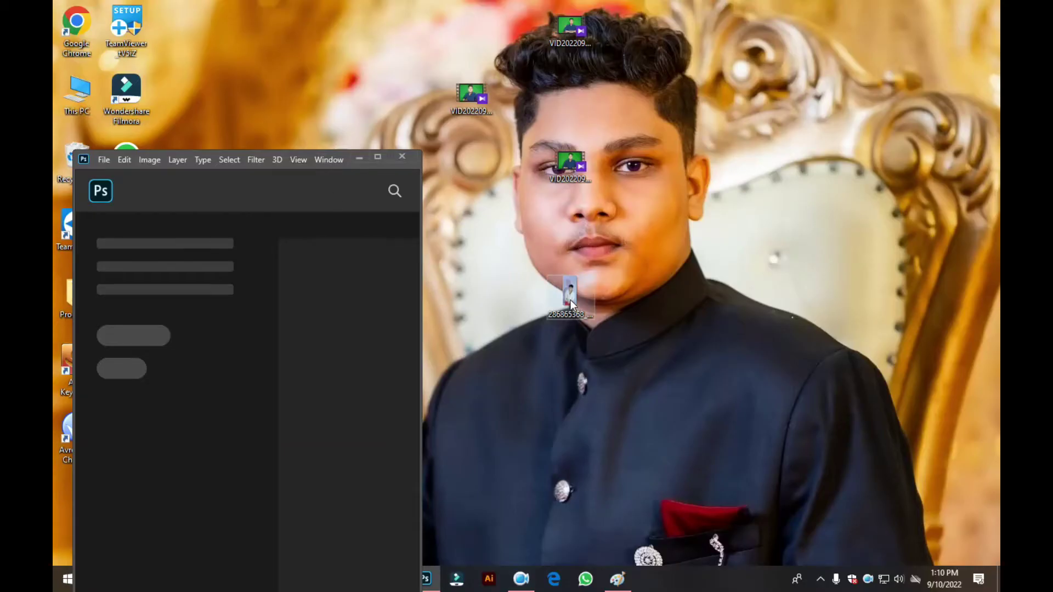
Step: Drag the boy's photo from the desktop into Photoshop to open it
{"action": "left_click_drag", "start_coordinate": [571, 305], "coordinate": [350, 301]}
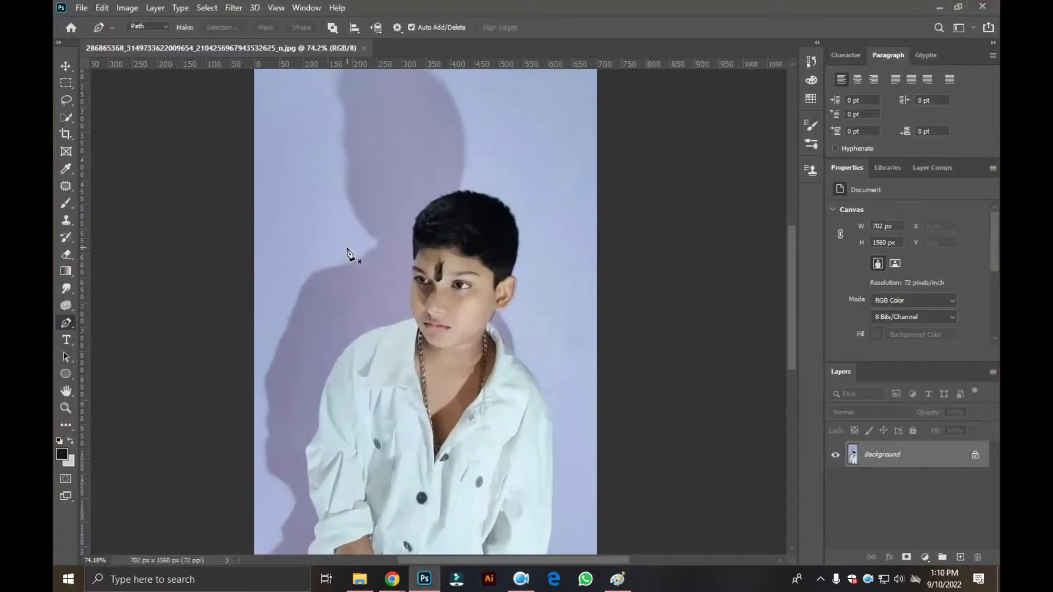
Step: Zoom in and out around the boy's 702 × 1560 portrait to inspect it
{"action": "scroll", "coordinate": [349, 254], "scroll_direction": "down", "scroll_amount": 2}
{"action": "scroll", "coordinate": [349, 254], "scroll_direction": "down", "scroll_amount": 1}
{"action": "scroll", "coordinate": [501, 299], "scroll_direction": "up", "scroll_amount": 2}
{"action": "scroll", "coordinate": [381, 204], "scroll_direction": "up", "scroll_amount": 2}
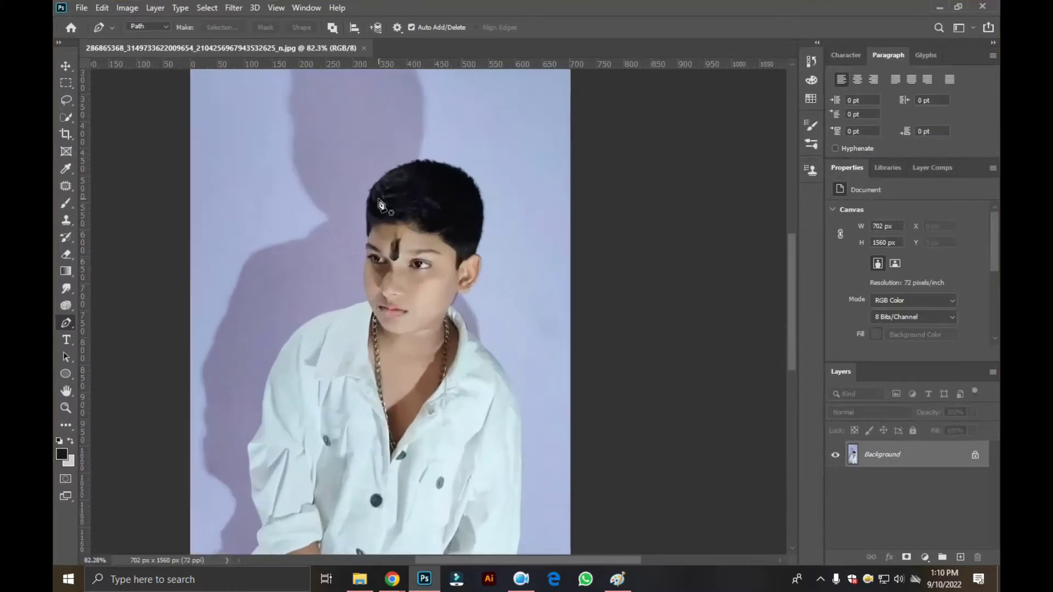
{"action": "scroll", "coordinate": [380, 204], "scroll_direction": "up", "scroll_amount": 3}
{"action": "scroll", "coordinate": [242, 176], "scroll_direction": "down", "scroll_amount": 1}
{"action": "scroll", "coordinate": [266, 216], "scroll_direction": "down", "scroll_amount": 3}
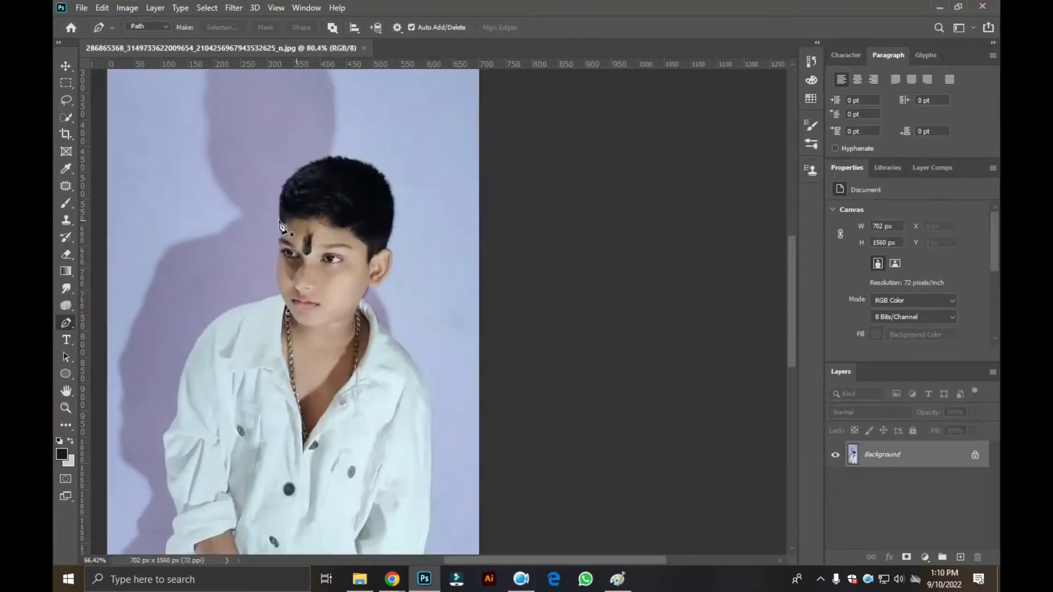
{"action": "scroll", "coordinate": [266, 298], "scroll_direction": "down", "scroll_amount": 1}
{"action": "scroll", "coordinate": [435, 252], "scroll_direction": "up", "scroll_amount": 2}
{"action": "scroll", "coordinate": [489, 250], "scroll_direction": "up", "scroll_amount": 2}
{"action": "scroll", "coordinate": [537, 250], "scroll_direction": "up", "scroll_amount": 1}
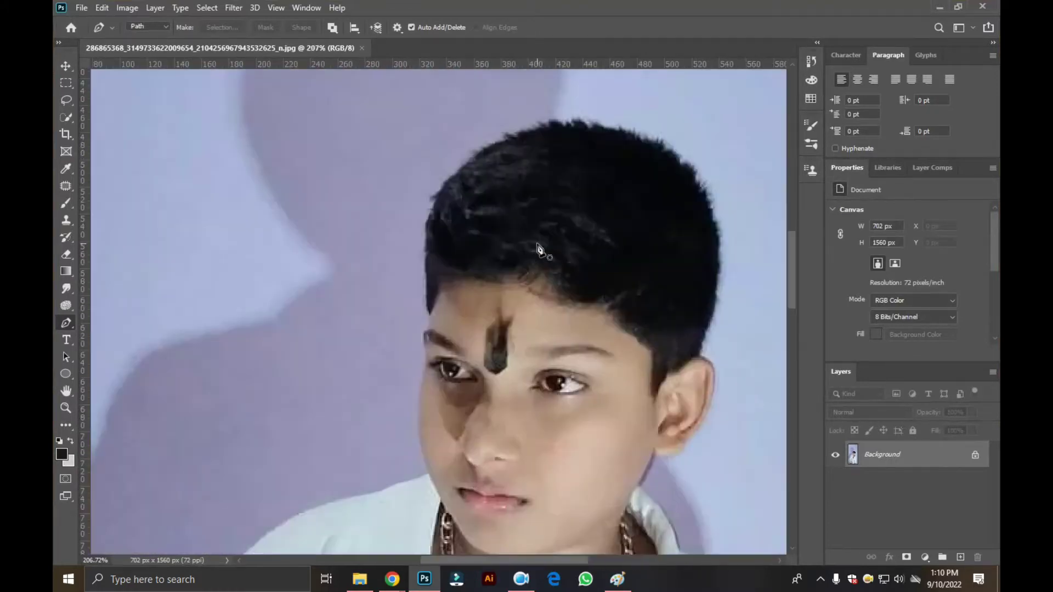
{"action": "scroll", "coordinate": [639, 275], "scroll_direction": "up", "scroll_amount": 1}
{"action": "scroll", "coordinate": [639, 285], "scroll_direction": "up", "scroll_amount": 2}
{"action": "scroll", "coordinate": [630, 275], "scroll_direction": "down", "scroll_amount": 3}
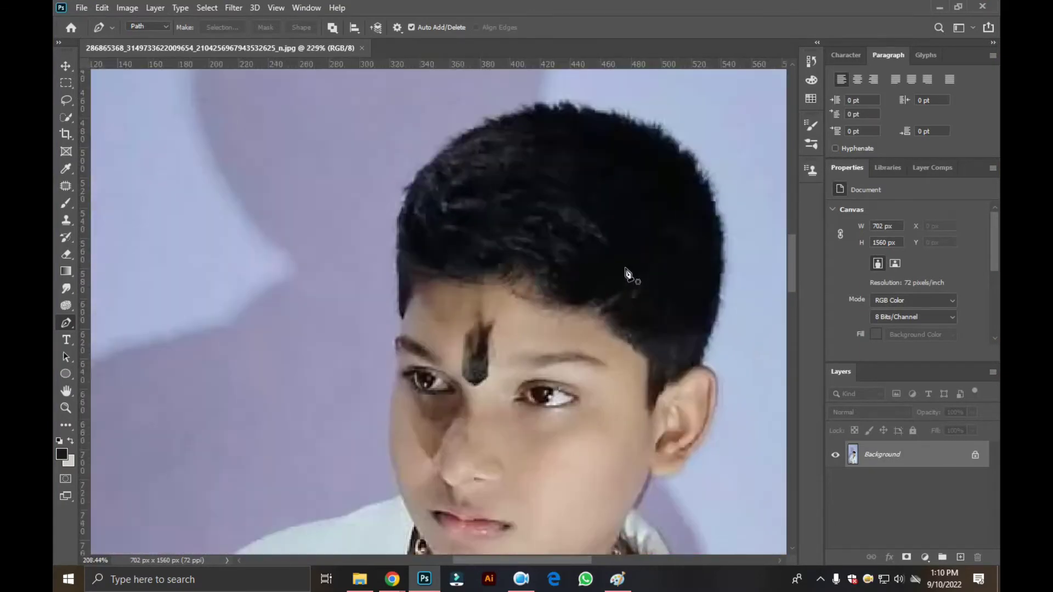
{"action": "scroll", "coordinate": [628, 272], "scroll_direction": "up", "scroll_amount": 1}
{"action": "scroll", "coordinate": [628, 274], "scroll_direction": "down", "scroll_amount": 3}
{"action": "scroll", "coordinate": [627, 276], "scroll_direction": "up", "scroll_amount": 2}
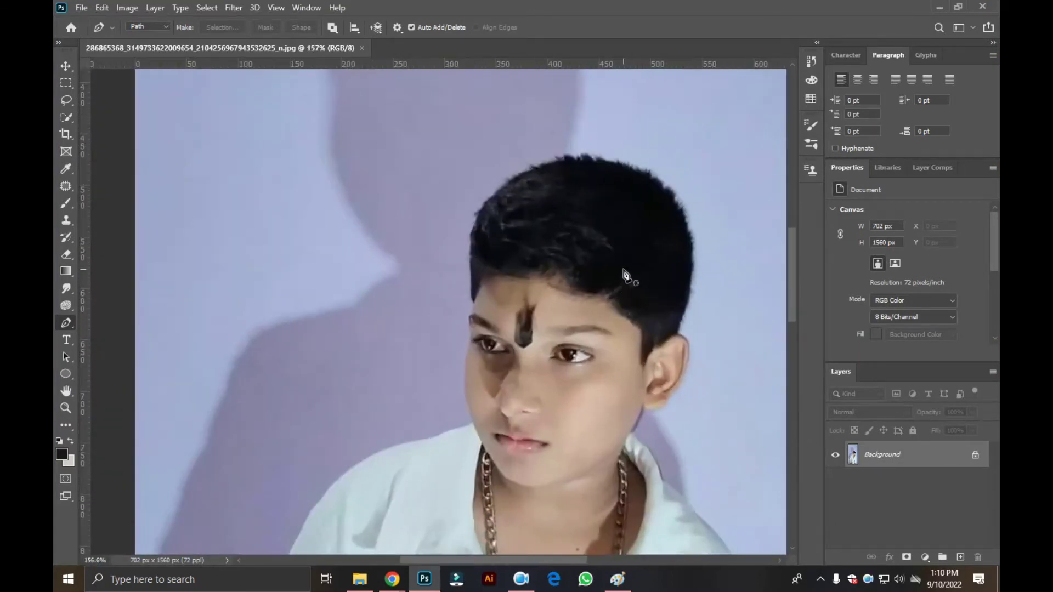
{"action": "scroll", "coordinate": [625, 275], "scroll_direction": "down", "scroll_amount": 2}
{"action": "scroll", "coordinate": [609, 294], "scroll_direction": "down", "scroll_amount": 2}
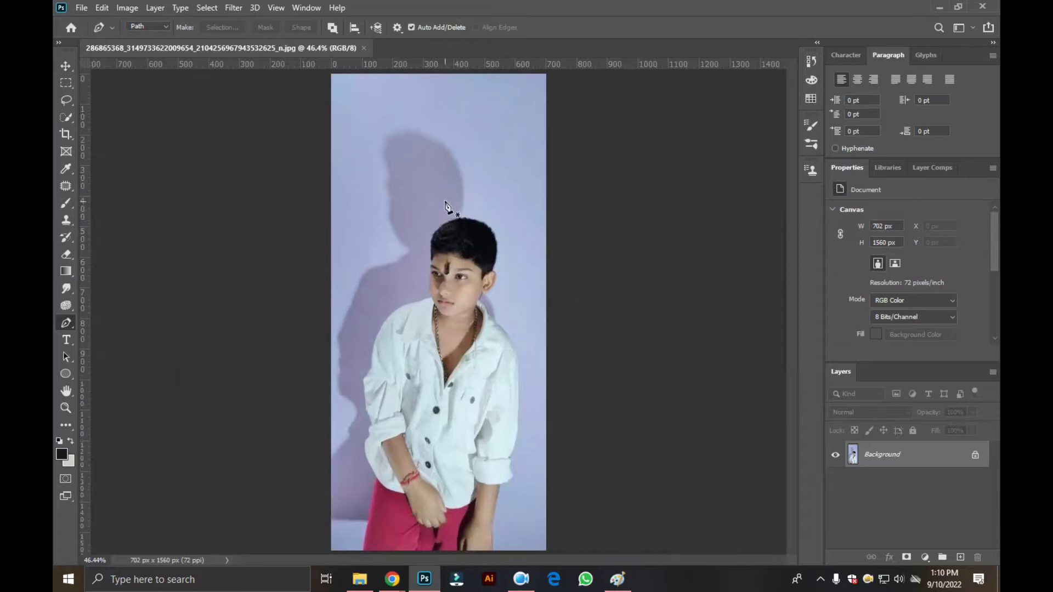
{"action": "scroll", "coordinate": [445, 206], "scroll_direction": "up", "scroll_amount": 1}
{"action": "scroll", "coordinate": [543, 233], "scroll_direction": "up", "scroll_amount": 2}
{"action": "scroll", "coordinate": [494, 226], "scroll_direction": "up", "scroll_amount": 1}
{"action": "scroll", "coordinate": [458, 219], "scroll_direction": "up", "scroll_amount": 1}
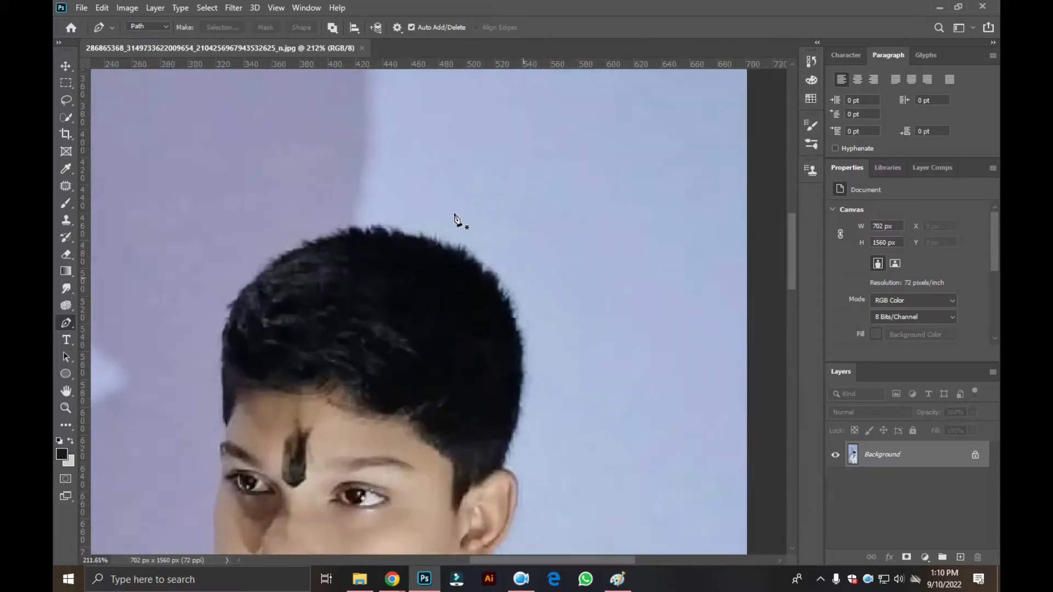
{"action": "scroll", "coordinate": [458, 220], "scroll_direction": "down", "scroll_amount": 2}
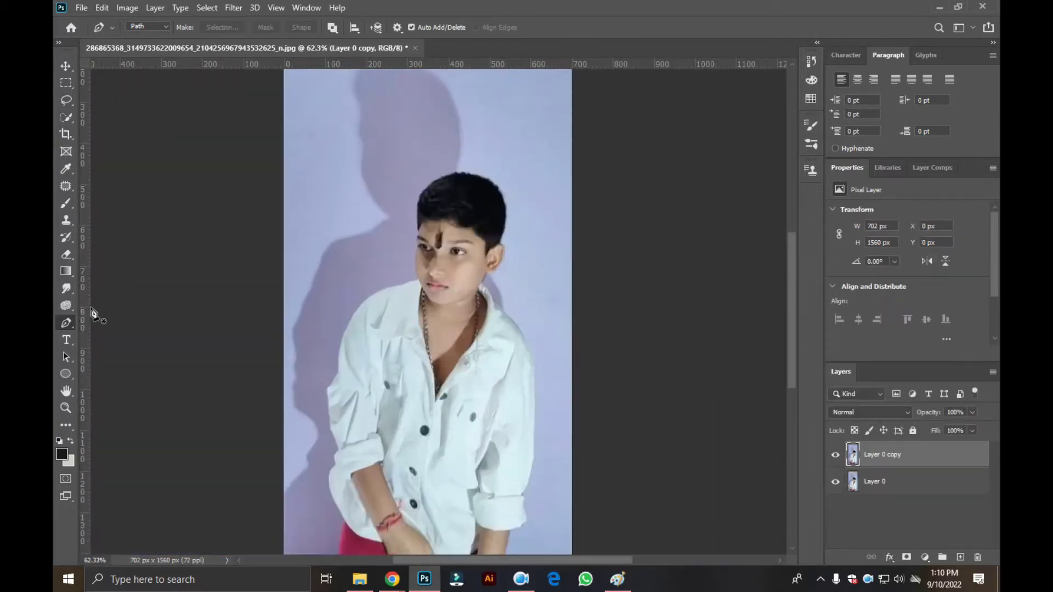
{"action": "left_click", "coordinate": [69, 324]}
{"action": "left_click", "coordinate": [107, 324]}
{"action": "left_click", "coordinate": [61, 122]}
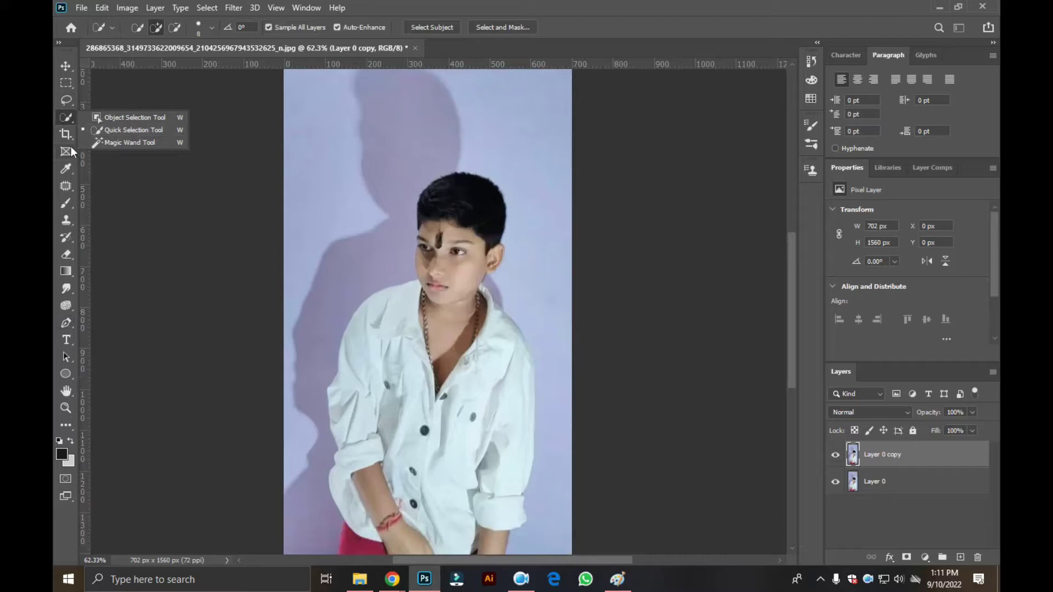
{"action": "left_click", "coordinate": [68, 324]}
{"action": "scroll", "coordinate": [132, 295], "scroll_direction": "down", "scroll_amount": 5}
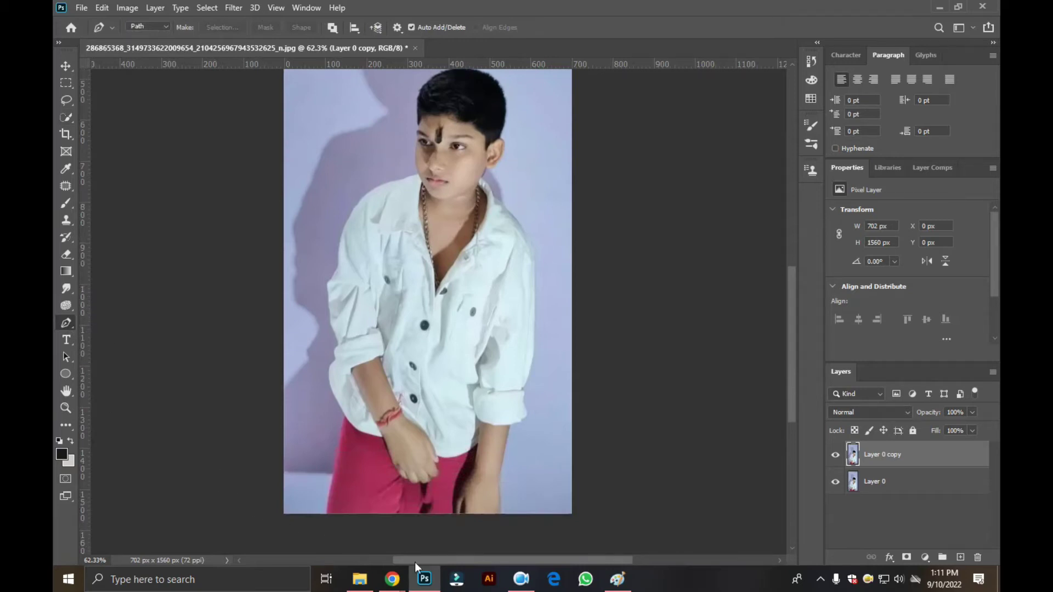
Step: Place the first Pen anchors up the red trousers' edge, removing the last point's outgoing handle
{"action": "scroll", "coordinate": [346, 526], "scroll_direction": "up", "scroll_amount": 2}
{"action": "scroll", "coordinate": [330, 515], "scroll_direction": "up", "scroll_amount": 3}
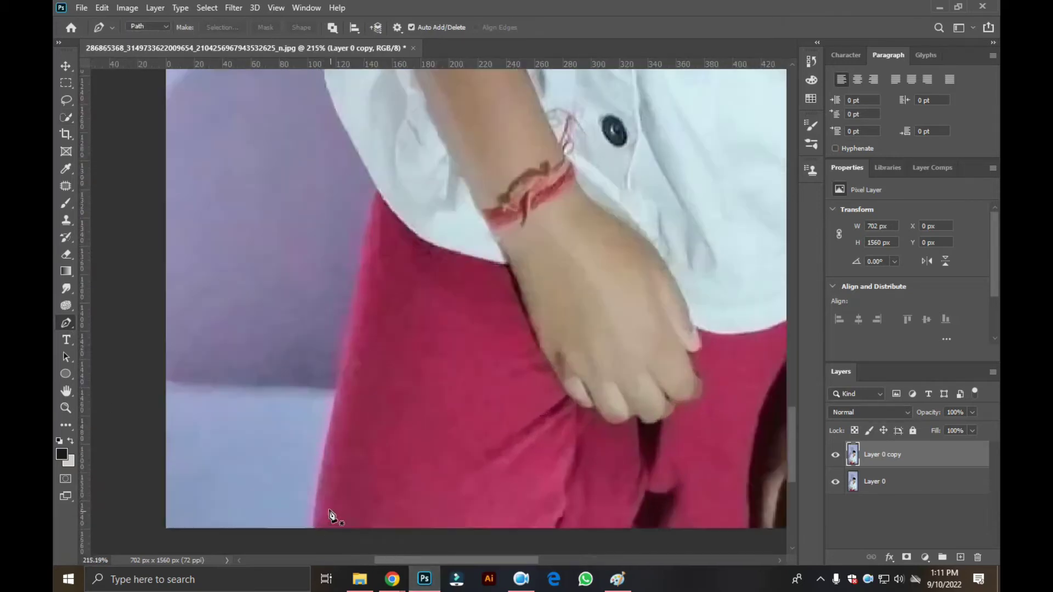
{"action": "scroll", "coordinate": [331, 516], "scroll_direction": "up", "scroll_amount": 1}
{"action": "left_click", "coordinate": [307, 531]}
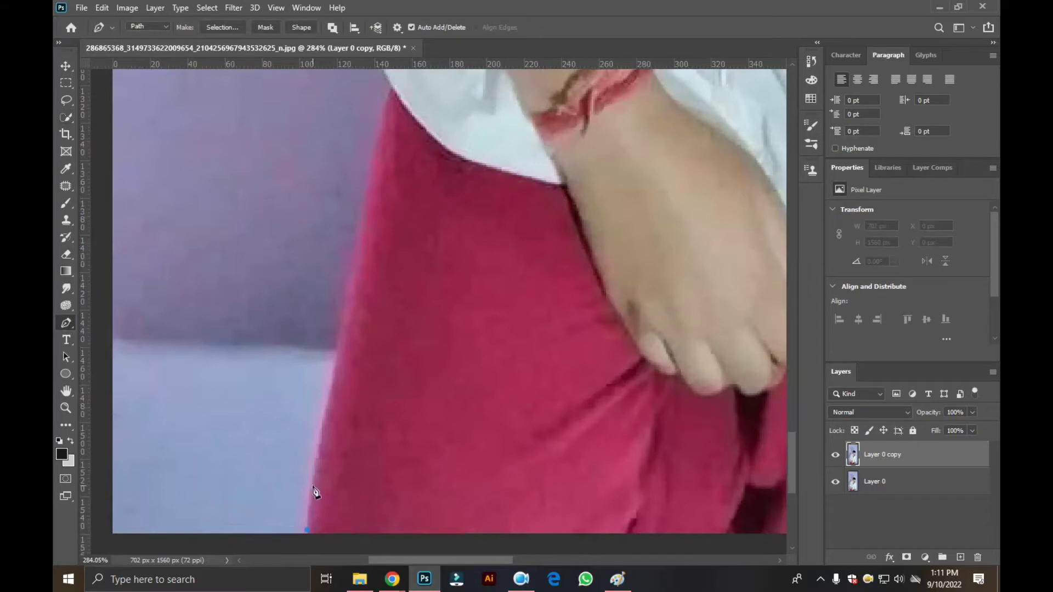
{"action": "left_click", "coordinate": [357, 226]}
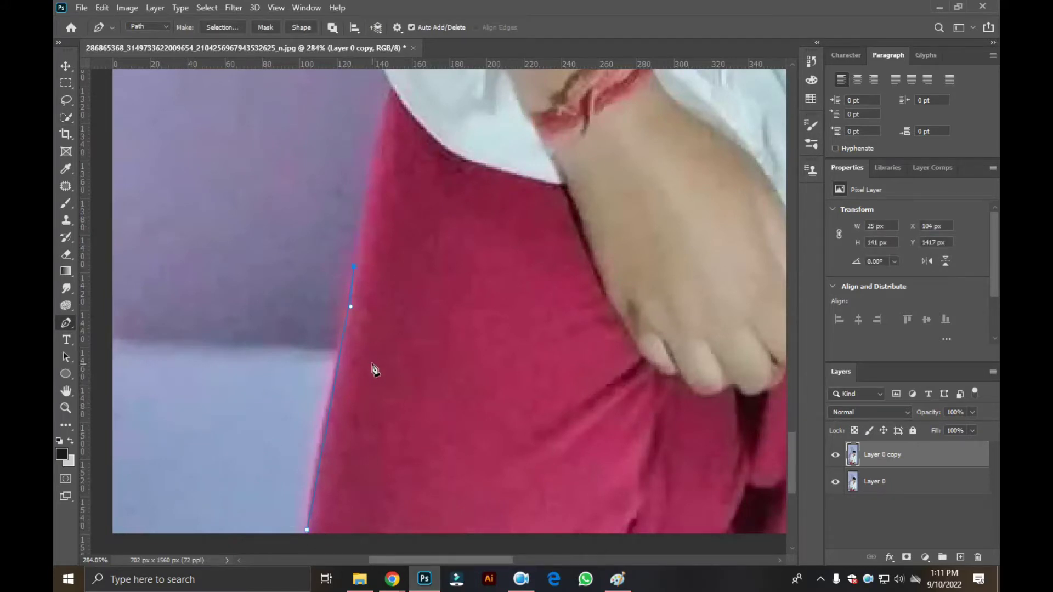
{"action": "scroll", "coordinate": [374, 351], "scroll_direction": "up", "scroll_amount": 2}
{"action": "scroll", "coordinate": [374, 281], "scroll_direction": "up", "scroll_amount": 1}
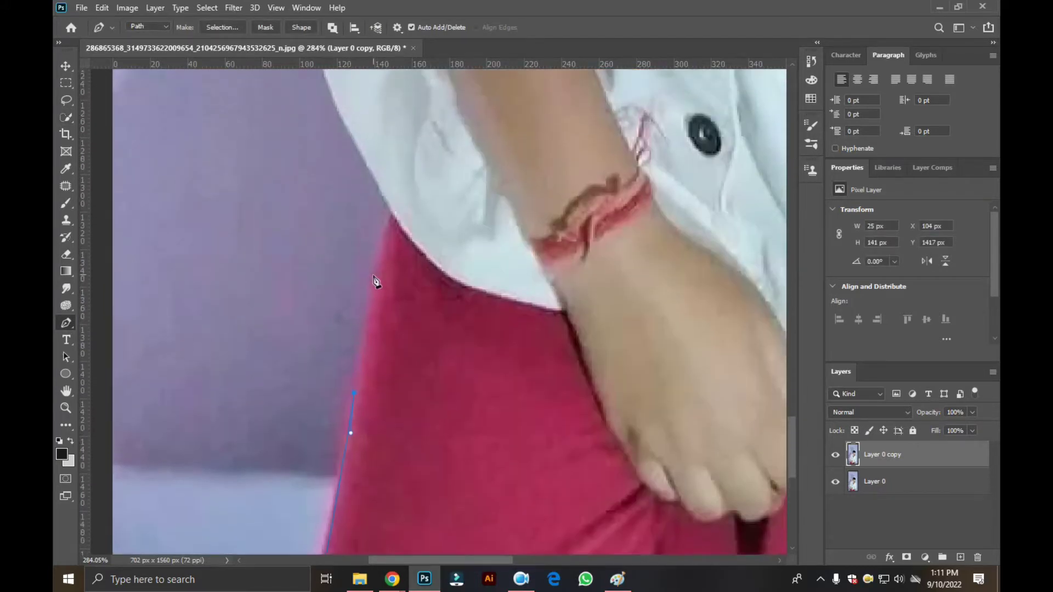
{"action": "left_click", "coordinate": [393, 214], "text": "alt"}
Step: Continue the path with curved anchors following the white sleeve's edge
{"action": "scroll", "coordinate": [415, 237], "scroll_direction": "up", "scroll_amount": 1}
{"action": "scroll", "coordinate": [384, 245], "scroll_direction": "up", "scroll_amount": 1}
{"action": "scroll", "coordinate": [352, 252], "scroll_direction": "up", "scroll_amount": 1}
{"action": "left_click_drag", "start_coordinate": [315, 152], "coordinate": [348, 72]}
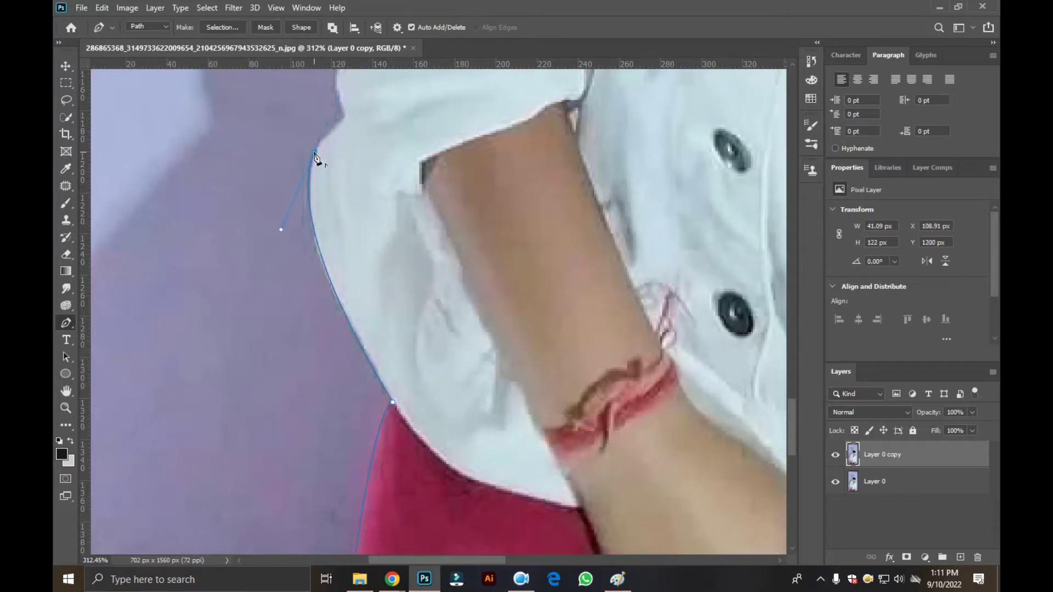
{"action": "scroll", "coordinate": [317, 159], "scroll_direction": "up", "scroll_amount": 2}
{"action": "left_click", "coordinate": [342, 232]}
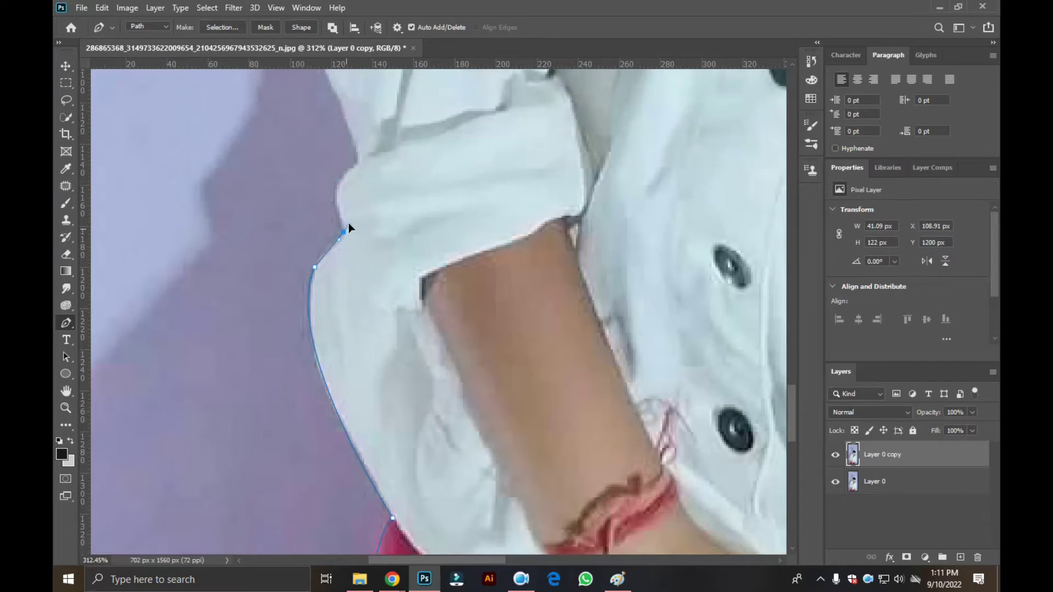
{"action": "left_click_drag", "start_coordinate": [344, 231], "coordinate": [346, 237]}
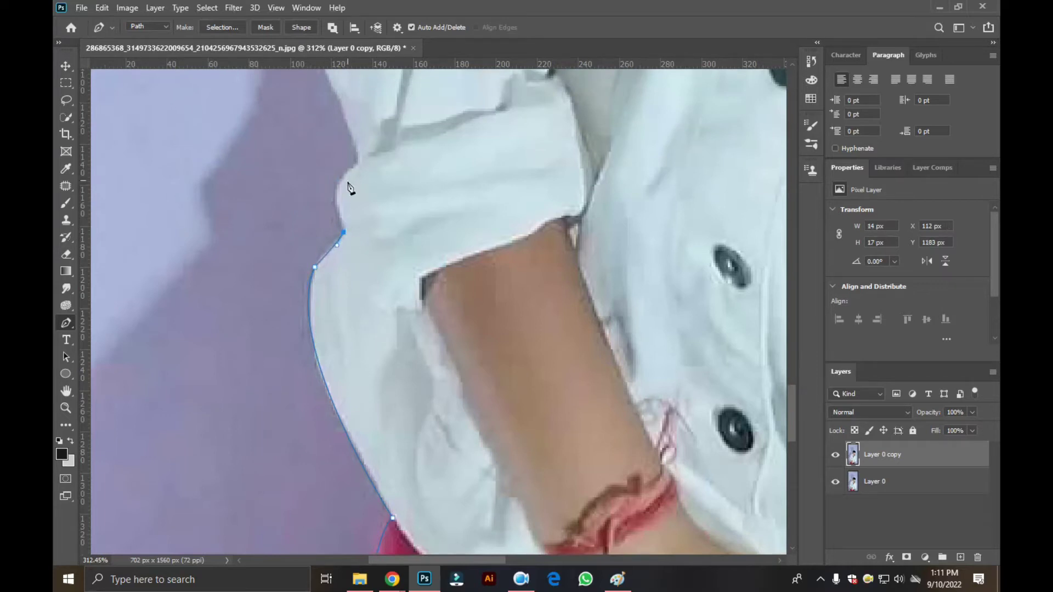
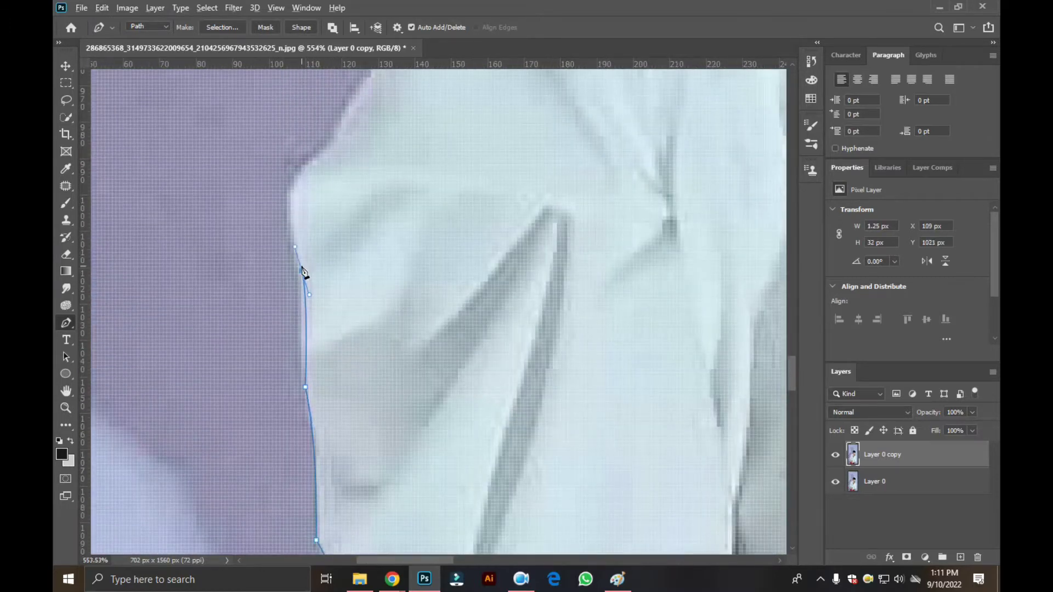
Step: Trace Pen path anchors from the shirt's left edge over the shoulder, neck, face and hair
{"action": "scroll", "coordinate": [329, 230], "scroll_direction": "up", "scroll_amount": 2}
{"action": "scroll", "coordinate": [310, 277], "scroll_direction": "down", "scroll_amount": 2}
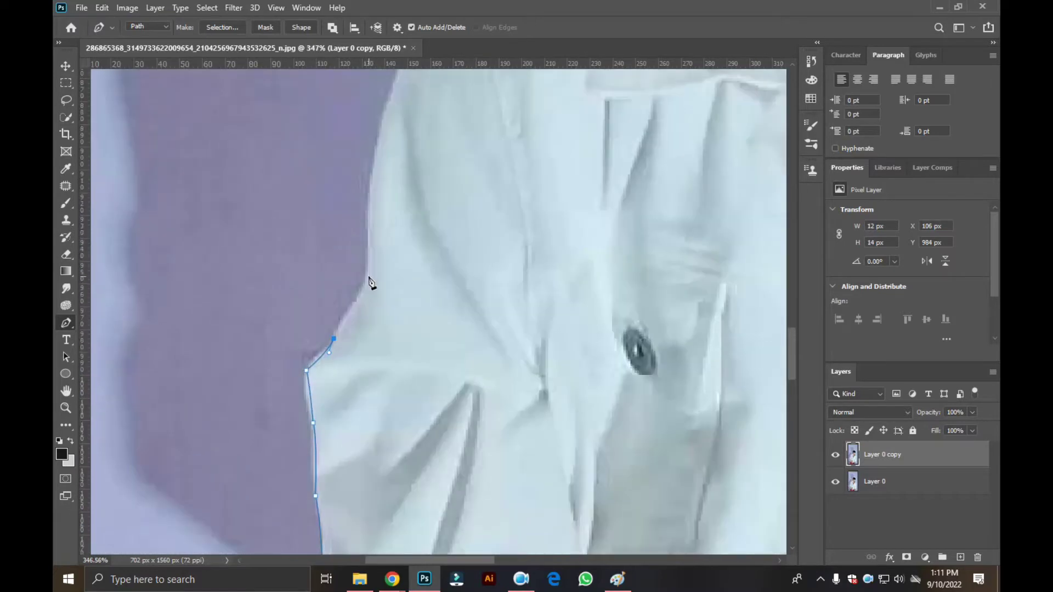
{"action": "scroll", "coordinate": [369, 282], "scroll_direction": "up", "scroll_amount": 2}
{"action": "left_click_drag", "start_coordinate": [431, 237], "coordinate": [496, 169]}
{"action": "scroll", "coordinate": [454, 277], "scroll_direction": "down", "scroll_amount": 3}
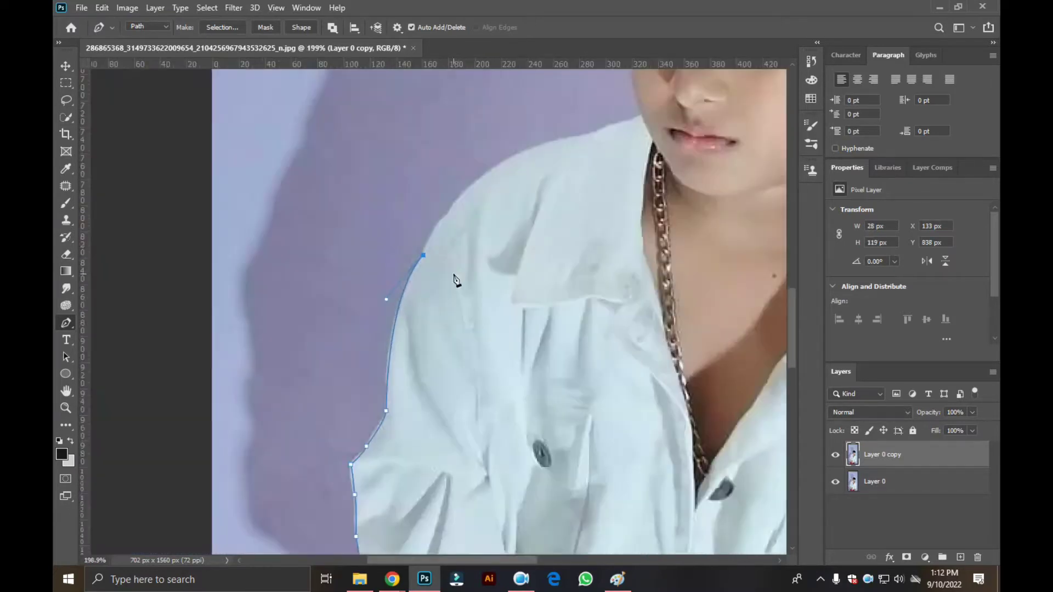
{"action": "scroll", "coordinate": [434, 263], "scroll_direction": "up", "scroll_amount": 2}
{"action": "scroll", "coordinate": [433, 236], "scroll_direction": "up", "scroll_amount": 2}
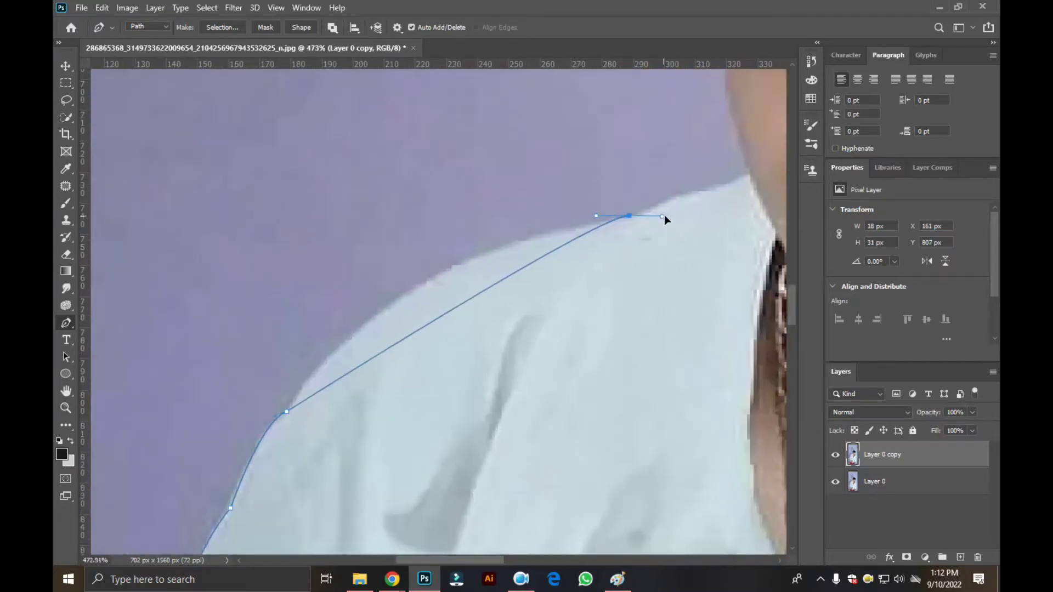
{"action": "left_click_drag", "start_coordinate": [568, 215], "coordinate": [776, 206]}
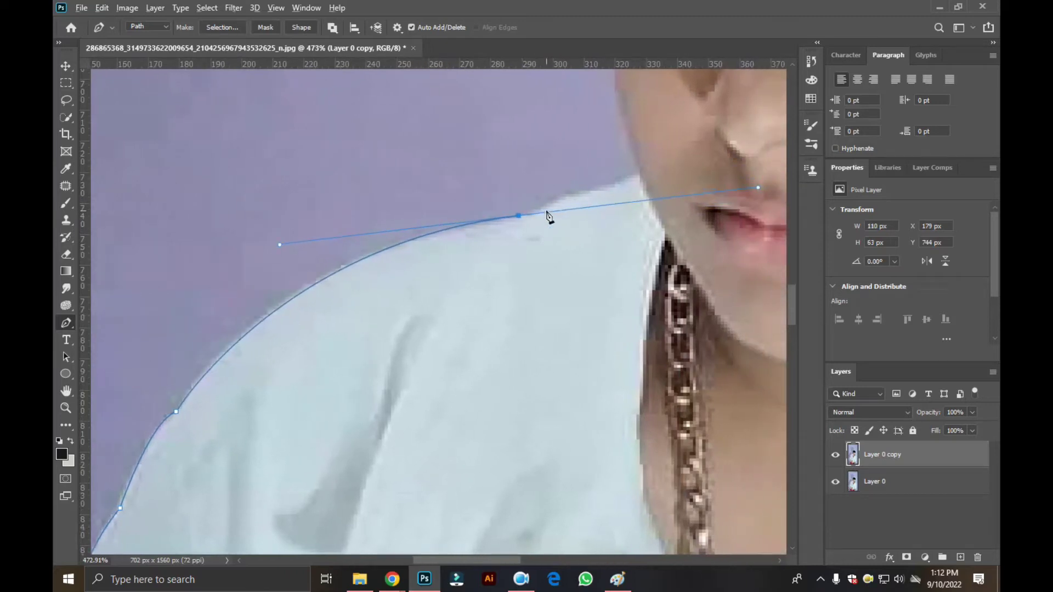
{"action": "left_click", "coordinate": [640, 193]}
{"action": "scroll", "coordinate": [623, 209], "scroll_direction": "up", "scroll_amount": 1}
{"action": "scroll", "coordinate": [623, 210], "scroll_direction": "up", "scroll_amount": 2}
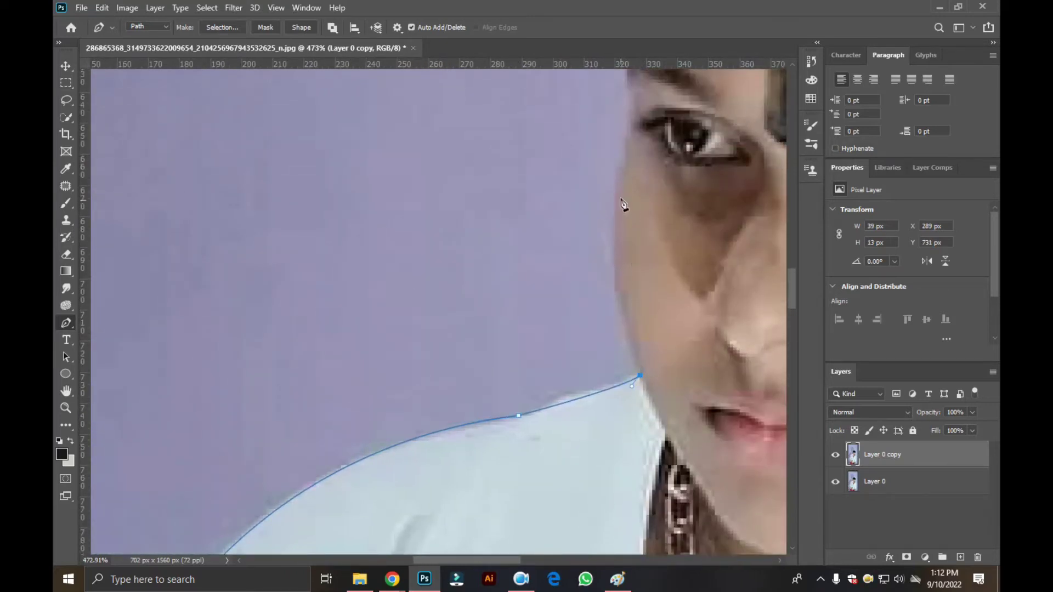
{"action": "scroll", "coordinate": [623, 203], "scroll_direction": "up", "scroll_amount": 2}
{"action": "left_click_drag", "start_coordinate": [628, 196], "coordinate": [640, 175]}
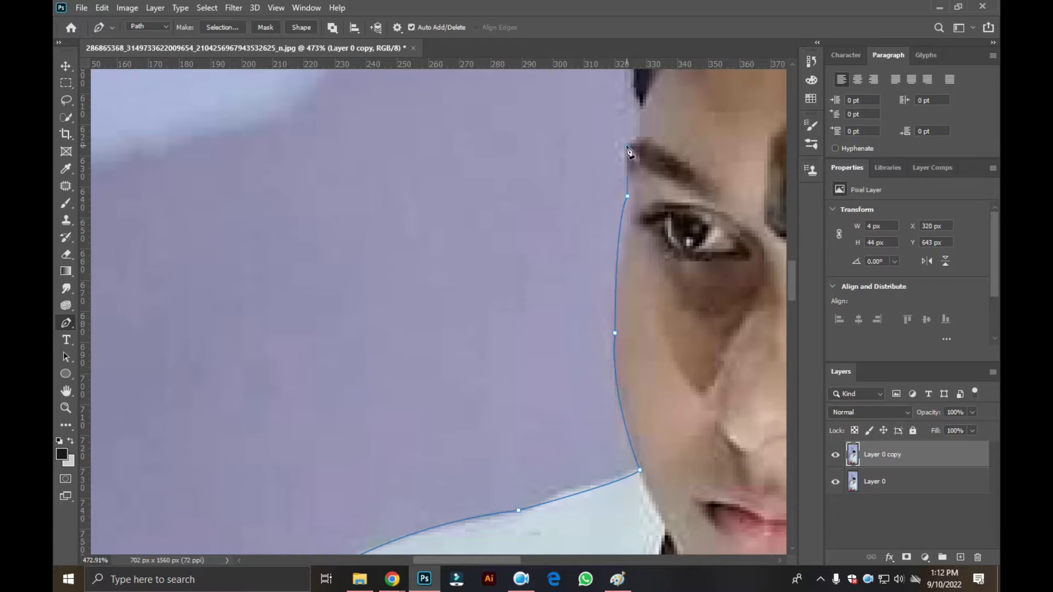
{"action": "left_click", "coordinate": [628, 147]}
{"action": "scroll", "coordinate": [613, 214], "scroll_direction": "up", "scroll_amount": 2}
{"action": "left_click", "coordinate": [630, 180]}
{"action": "scroll", "coordinate": [630, 180], "scroll_direction": "down", "scroll_amount": 5}
{"action": "scroll", "coordinate": [603, 219], "scroll_direction": "up", "scroll_amount": 4}
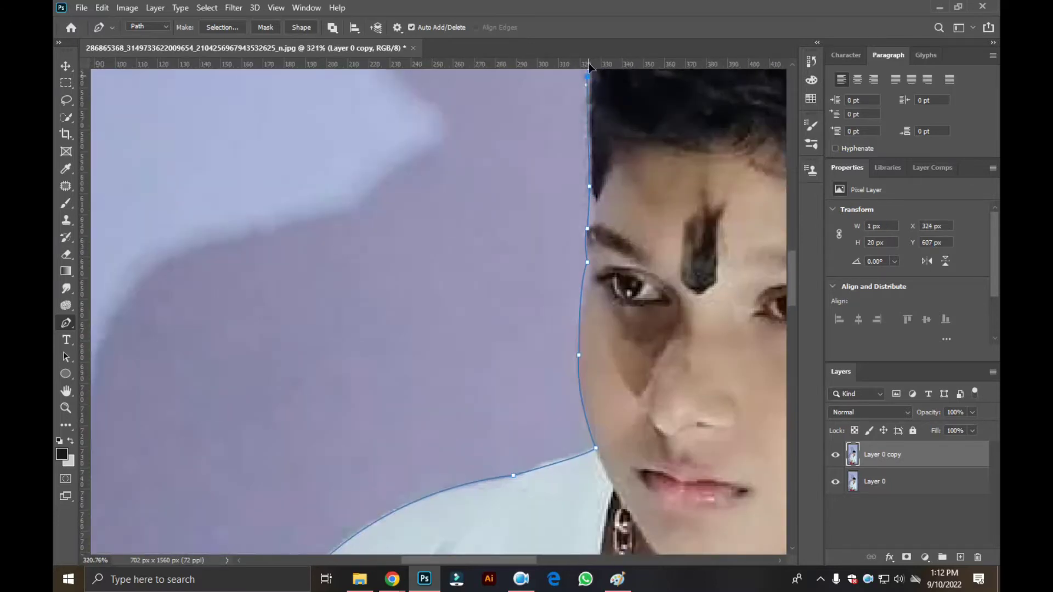
{"action": "scroll", "coordinate": [564, 223], "scroll_direction": "up", "scroll_amount": 3}
{"action": "left_click_drag", "start_coordinate": [645, 148], "coordinate": [589, 160]}
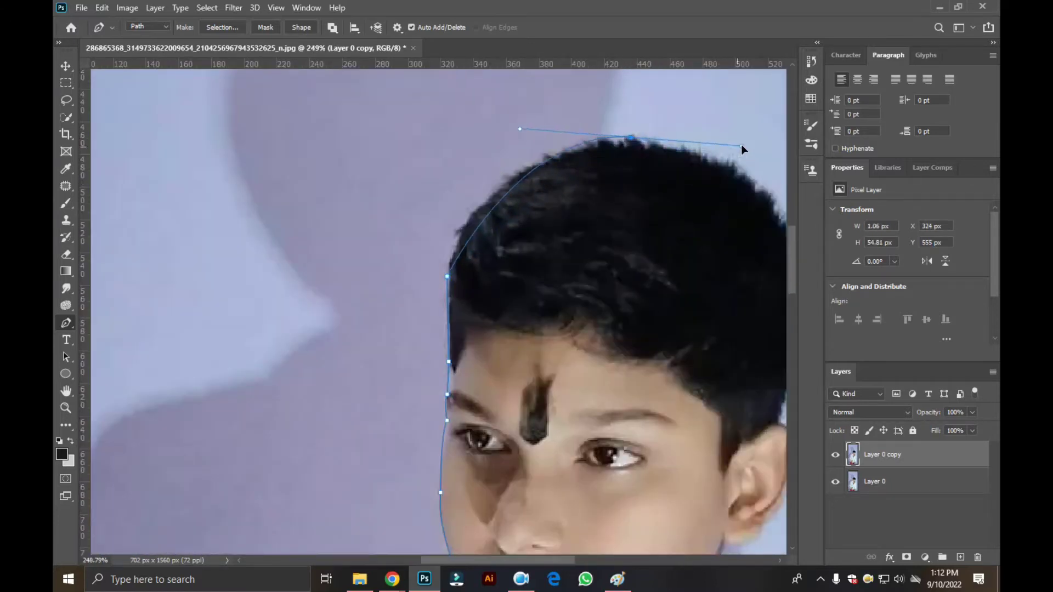
Step: Continue the path around the ear, down the neck, shirt's right edge and right sleeve
{"action": "scroll", "coordinate": [603, 149], "scroll_direction": "right", "scroll_amount": 3}
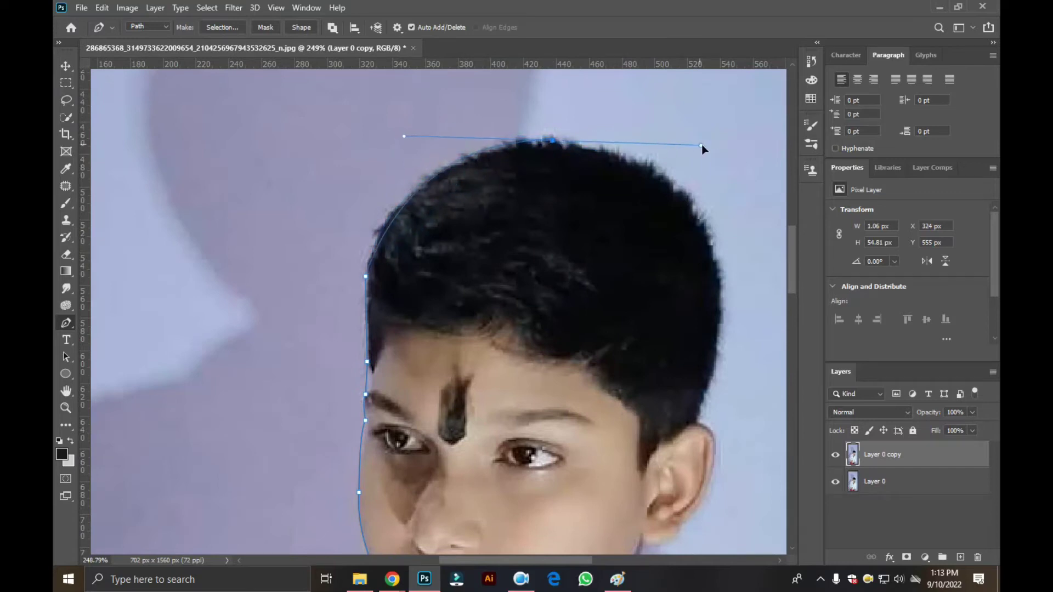
{"action": "mouse_move", "coordinate": [698, 414]}
{"action": "left_mouse_down"}
{"action": "mouse_move", "coordinate": [600, 587]}
{"action": "mouse_move", "coordinate": [593, 459]}
{"action": "left_mouse_up"}
{"action": "scroll", "coordinate": [566, 269], "scroll_direction": "down", "scroll_amount": 2}
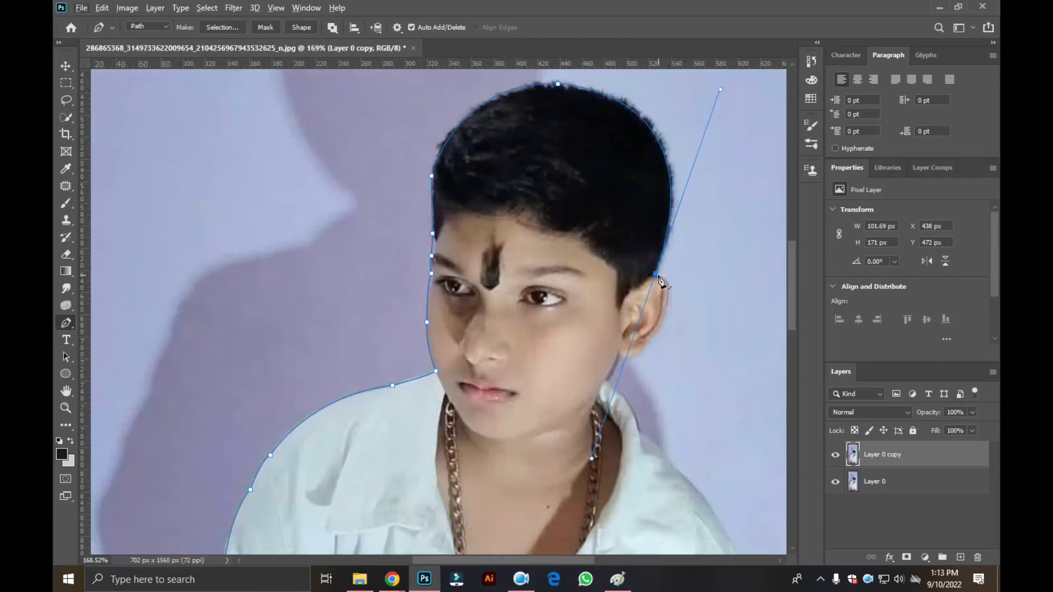
{"action": "scroll", "coordinate": [643, 357], "scroll_direction": "up", "scroll_amount": 2}
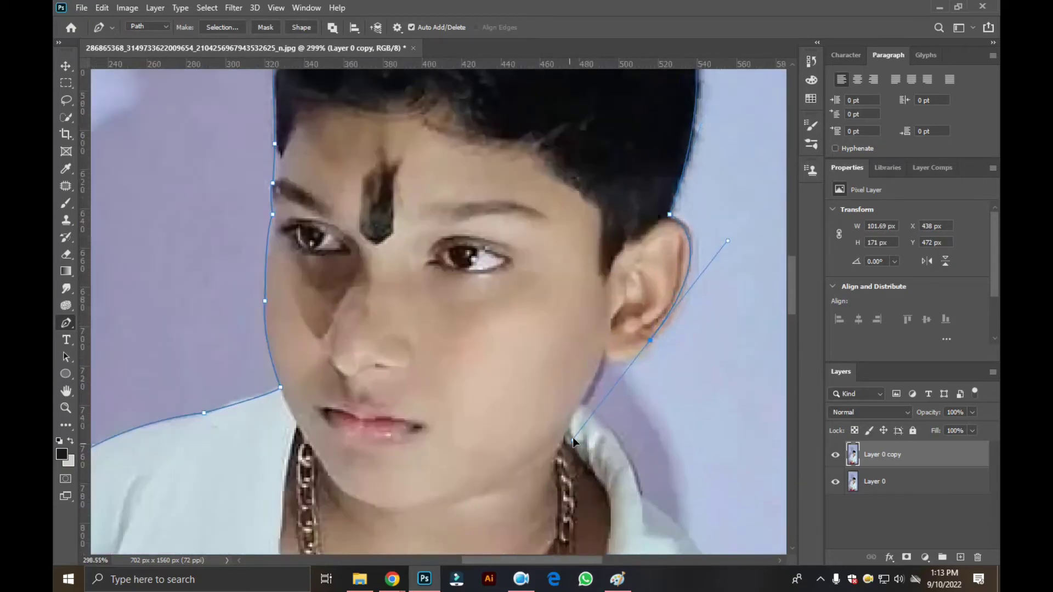
{"action": "left_click_drag", "start_coordinate": [680, 303], "coordinate": [649, 371]}
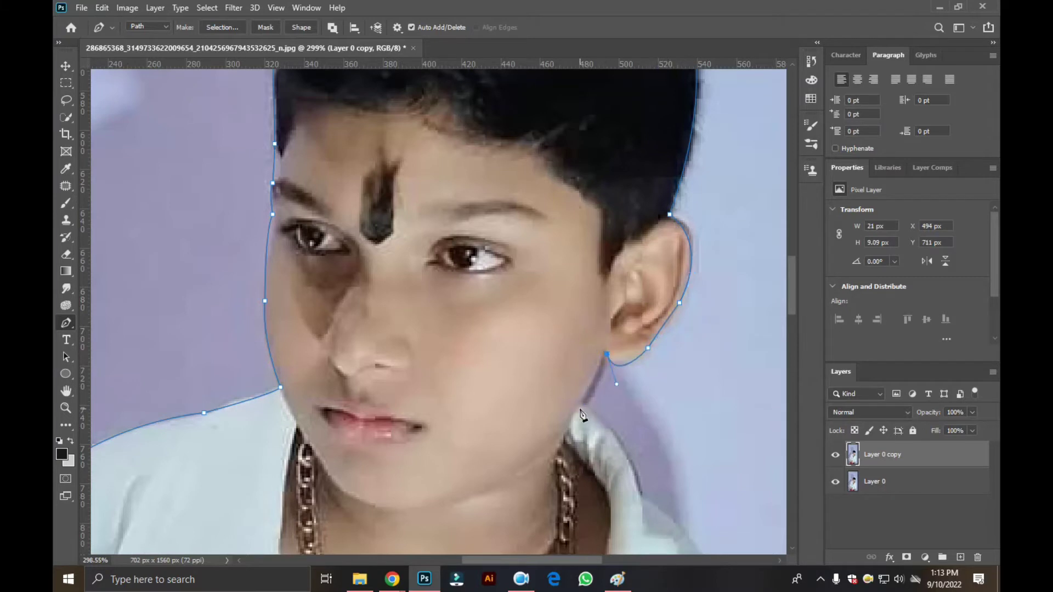
{"action": "scroll", "coordinate": [585, 407], "scroll_direction": "down", "scroll_amount": 1}
{"action": "scroll", "coordinate": [624, 536], "scroll_direction": "down", "scroll_amount": 5}
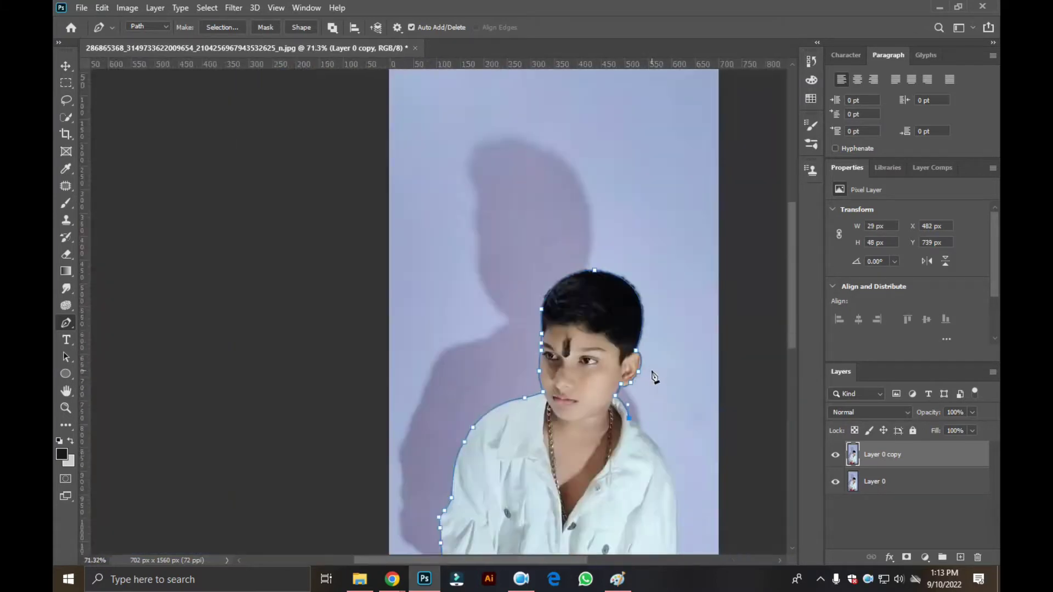
{"action": "scroll", "coordinate": [615, 367], "scroll_direction": "up", "scroll_amount": 4}
{"action": "left_click", "coordinate": [614, 362]}
{"action": "scroll", "coordinate": [649, 359], "scroll_direction": "down", "scroll_amount": 2}
{"action": "scroll", "coordinate": [689, 381], "scroll_direction": "down", "scroll_amount": 2}
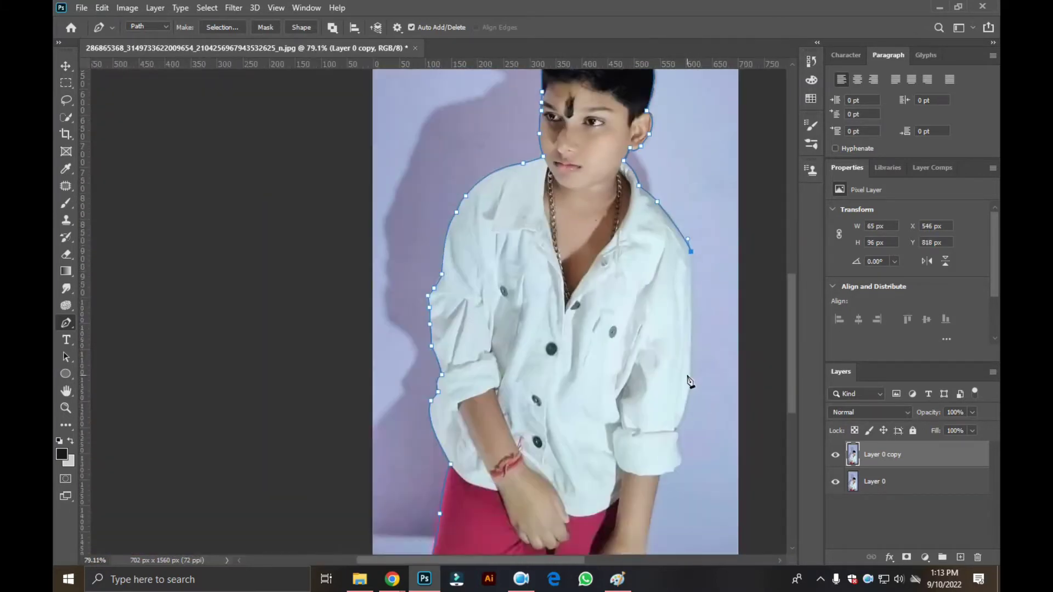
{"action": "scroll", "coordinate": [689, 381], "scroll_direction": "up", "scroll_amount": 4}
{"action": "left_click_drag", "start_coordinate": [689, 372], "coordinate": [686, 400]}
{"action": "scroll", "coordinate": [690, 379], "scroll_direction": "down", "scroll_amount": 2}
{"action": "left_click_drag", "start_coordinate": [620, 449], "coordinate": [654, 453]}
Step: Run the path along the arm and below the image bottom, closing it at the start anchor
{"action": "scroll", "coordinate": [603, 431], "scroll_direction": "up", "scroll_amount": 3}
{"action": "scroll", "coordinate": [670, 458], "scroll_direction": "down", "scroll_amount": 3}
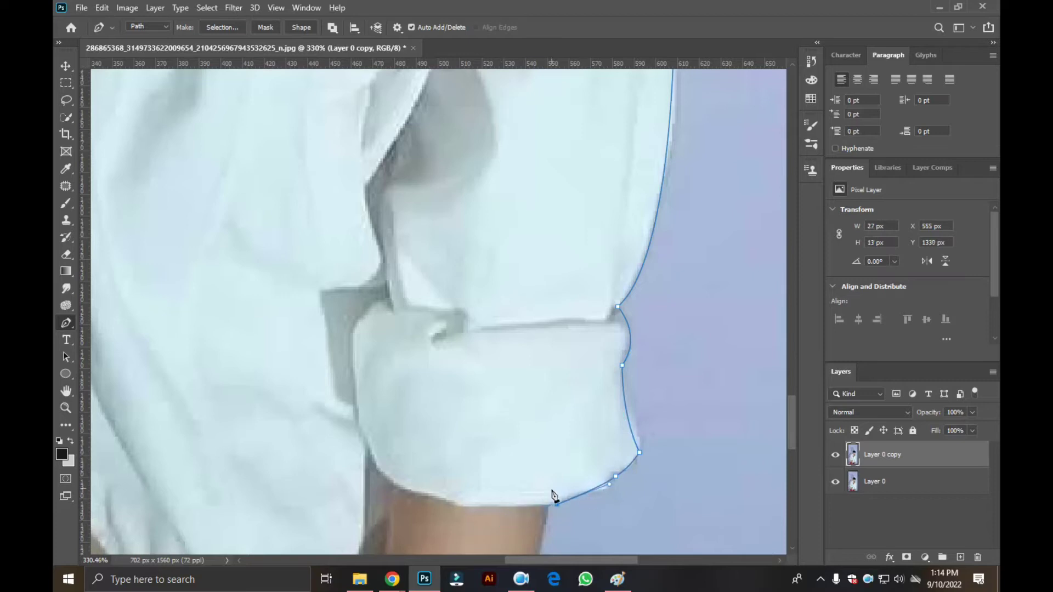
{"action": "scroll", "coordinate": [554, 496], "scroll_direction": "down", "scroll_amount": 3}
{"action": "scroll", "coordinate": [541, 381], "scroll_direction": "down", "scroll_amount": 3}
{"action": "scroll", "coordinate": [501, 346], "scroll_direction": "up", "scroll_amount": 2}
{"action": "left_click", "coordinate": [492, 350]}
{"action": "scroll", "coordinate": [491, 369], "scroll_direction": "down", "scroll_amount": 1}
{"action": "left_click", "coordinate": [501, 443]}
{"action": "left_click", "coordinate": [479, 502]}
{"action": "left_click", "coordinate": [419, 495]}
{"action": "left_click", "coordinate": [273, 475]}
{"action": "scroll", "coordinate": [244, 462], "scroll_direction": "down", "scroll_amount": 5}
{"action": "left_click", "coordinate": [178, 498]}
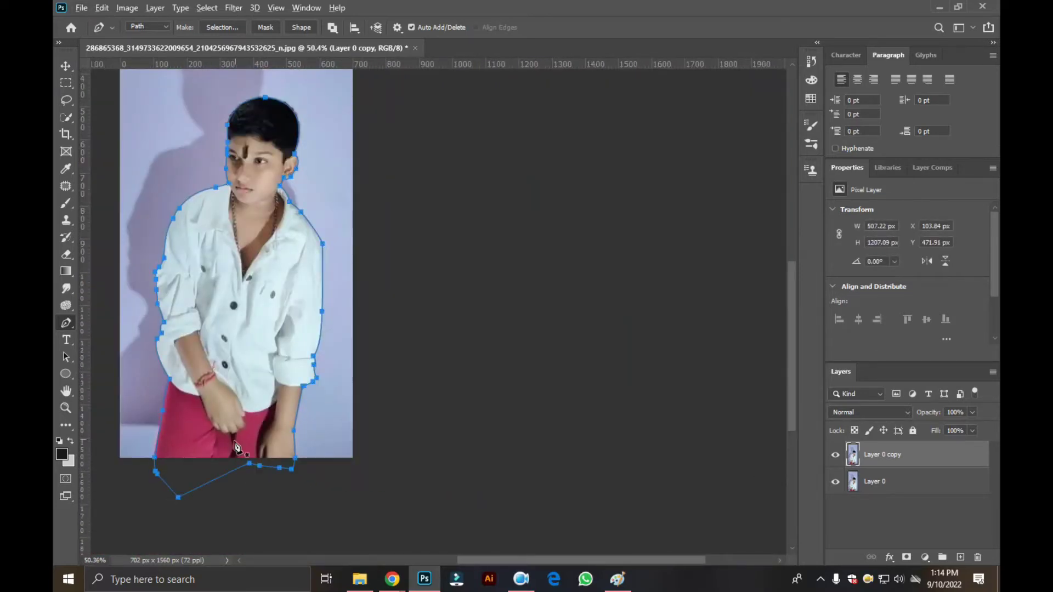
{"action": "scroll", "coordinate": [501, 275], "scroll_direction": "down", "scroll_amount": 1}
{"action": "scroll", "coordinate": [483, 257], "scroll_direction": "up", "scroll_amount": 2}
{"action": "scroll", "coordinate": [472, 258], "scroll_direction": "down", "scroll_amount": 1}
{"action": "scroll", "coordinate": [462, 255], "scroll_direction": "down", "scroll_amount": 1}
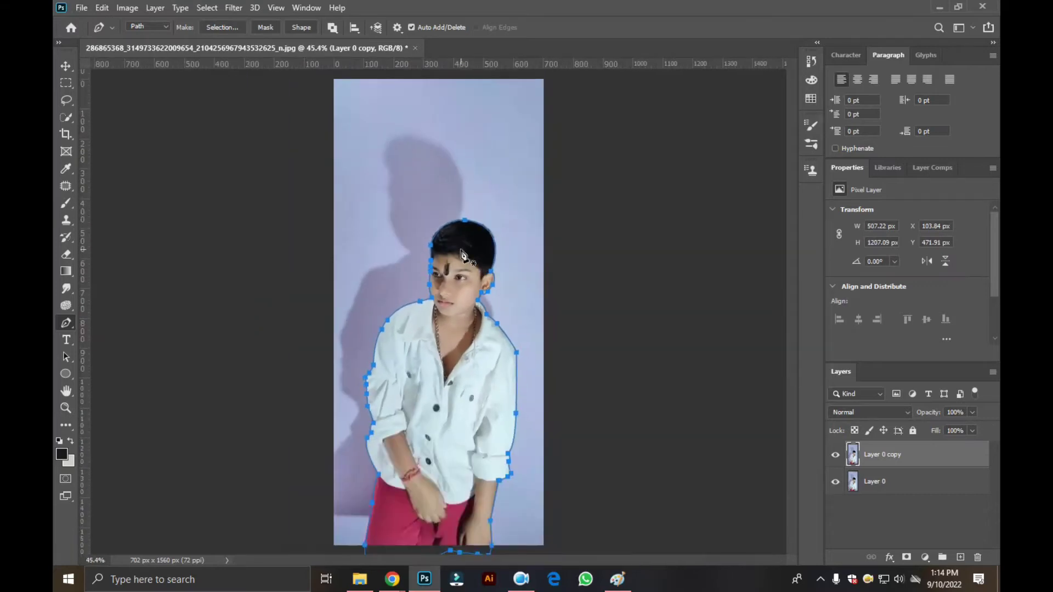
{"action": "scroll", "coordinate": [463, 253], "scroll_direction": "down", "scroll_amount": 1}
{"action": "scroll", "coordinate": [467, 258], "scroll_direction": "down", "scroll_amount": 1}
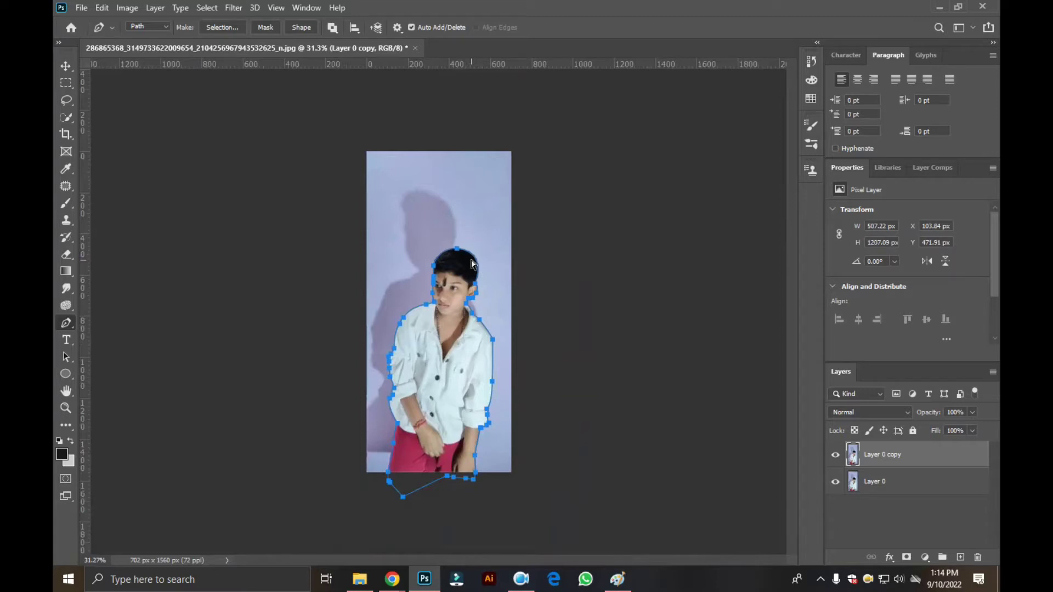
Step: Load the traced path as a selection around the boy with Ctrl+Enter
{"action": "key", "text": "ctrl+Return"}
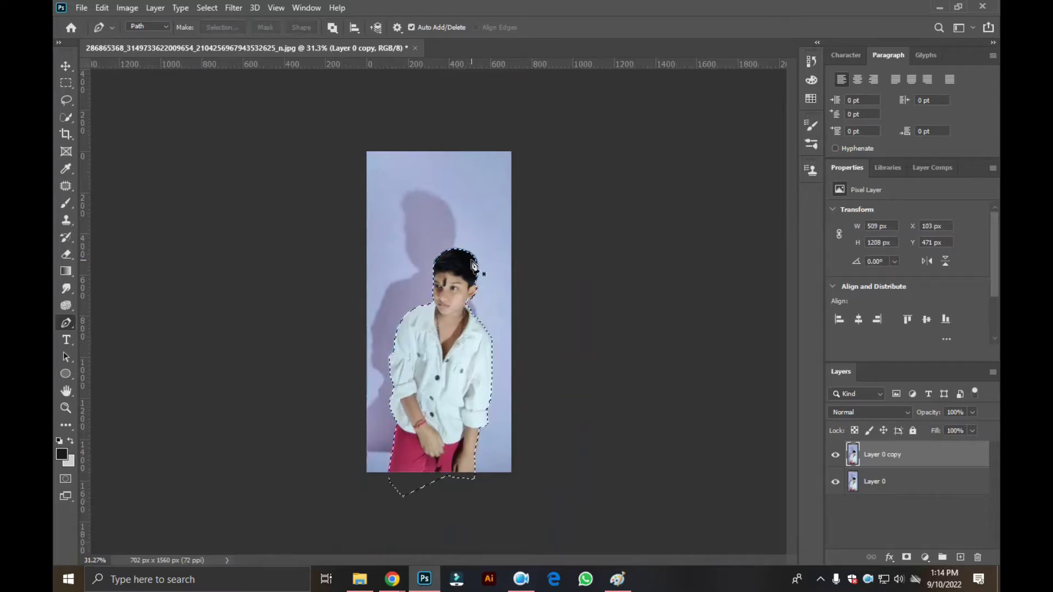
{"action": "scroll", "coordinate": [469, 269], "scroll_direction": "up", "scroll_amount": 1}
{"action": "scroll", "coordinate": [463, 274], "scroll_direction": "up", "scroll_amount": 1}
{"action": "scroll", "coordinate": [463, 275], "scroll_direction": "up", "scroll_amount": 1}
{"action": "scroll", "coordinate": [462, 273], "scroll_direction": "down", "scroll_amount": 1}
{"action": "scroll", "coordinate": [464, 273], "scroll_direction": "down", "scroll_amount": 1}
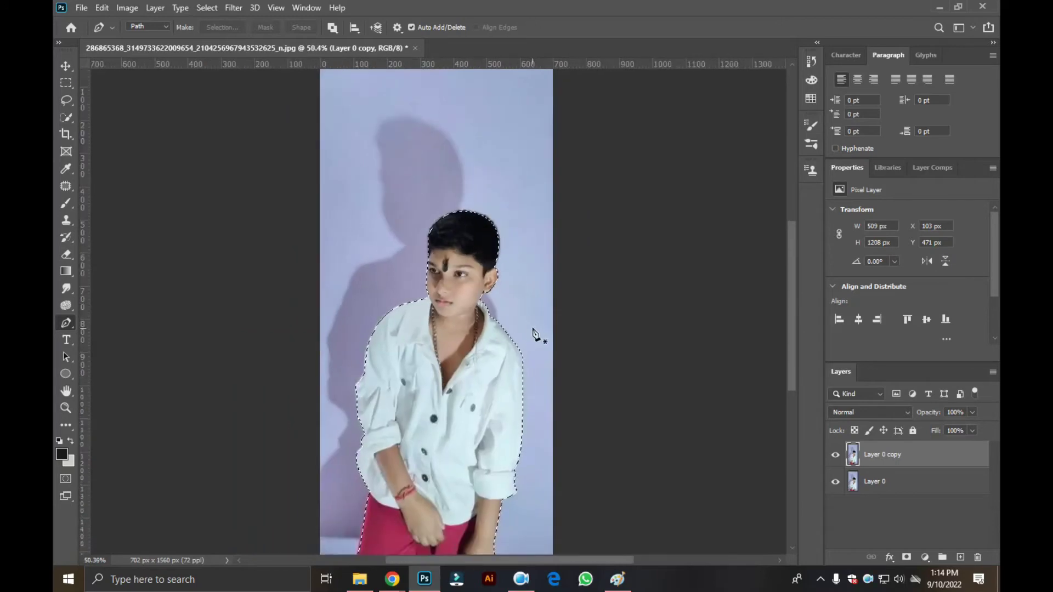
Step: Test a flat colour fill inside the selection, then undo it so the photo stays unfilled
{"action": "left_click", "coordinate": [62, 455]}
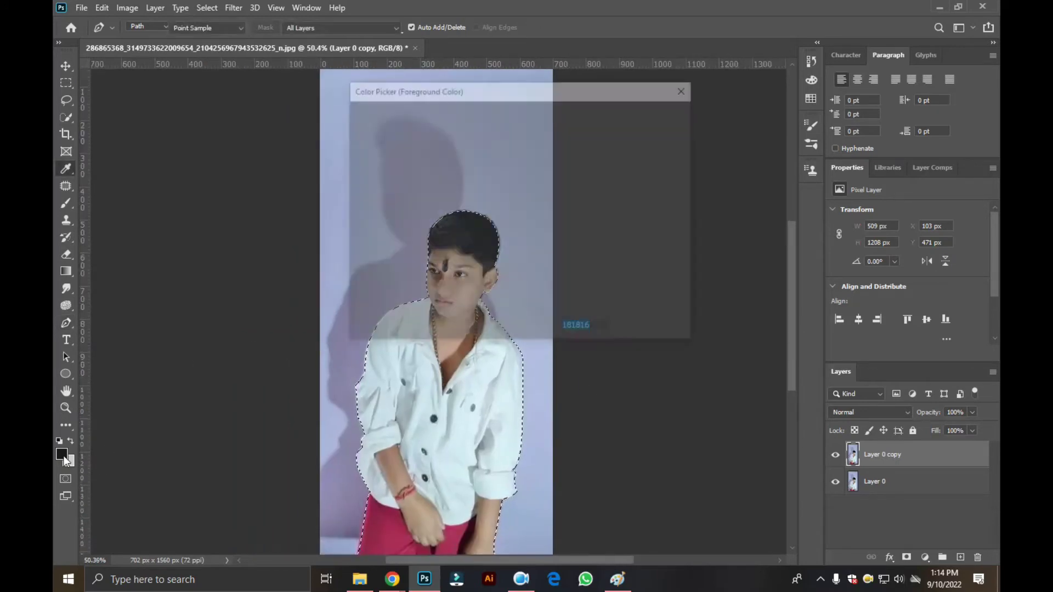
{"action": "left_click", "coordinate": [637, 114]}
{"action": "key", "text": "p"}
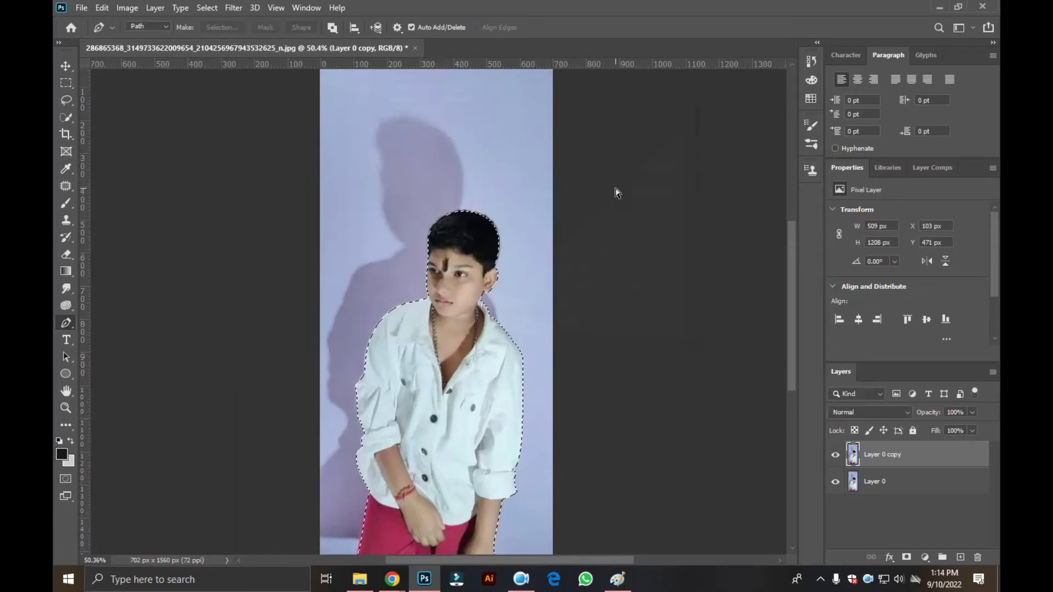
{"action": "key", "text": "ctrl+BackSpace"}
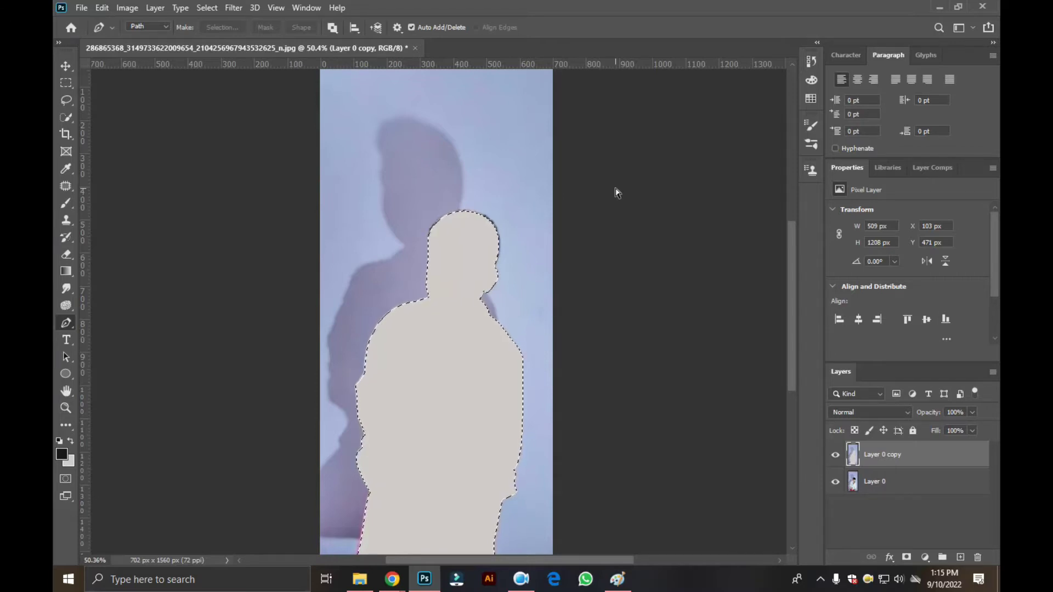
{"action": "key", "text": "ctrl+z"}
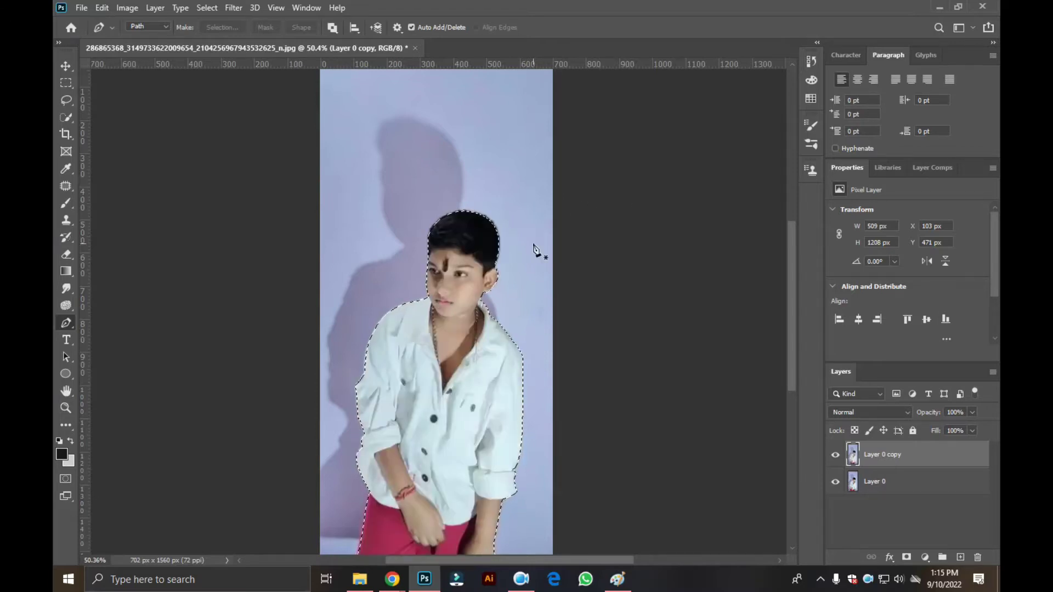
Step: Create Untitled-1 from the A4 210 x 297 mm @ 300 ppi preset (2480 × 3508 px)
{"action": "right_click", "coordinate": [449, 331]}
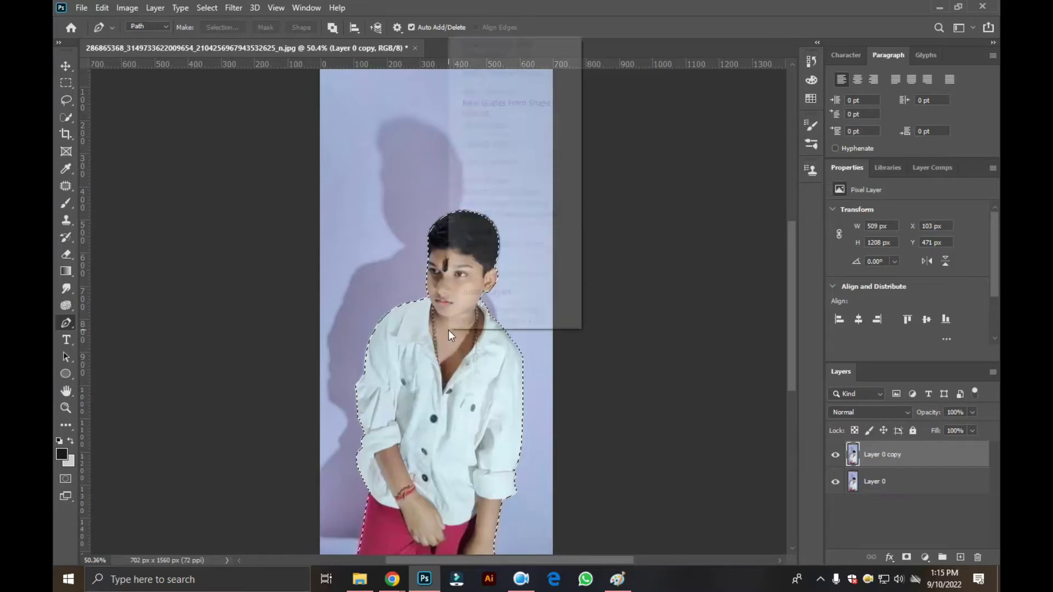
{"action": "left_click", "coordinate": [487, 291]}
{"action": "left_click", "coordinate": [81, 7]}
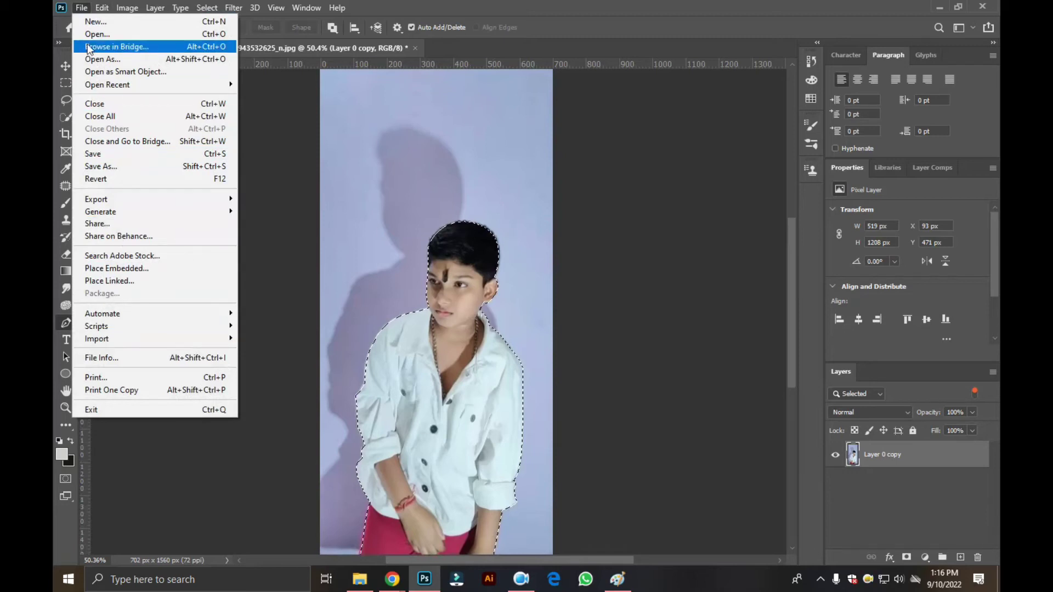
{"action": "left_click", "coordinate": [94, 28]}
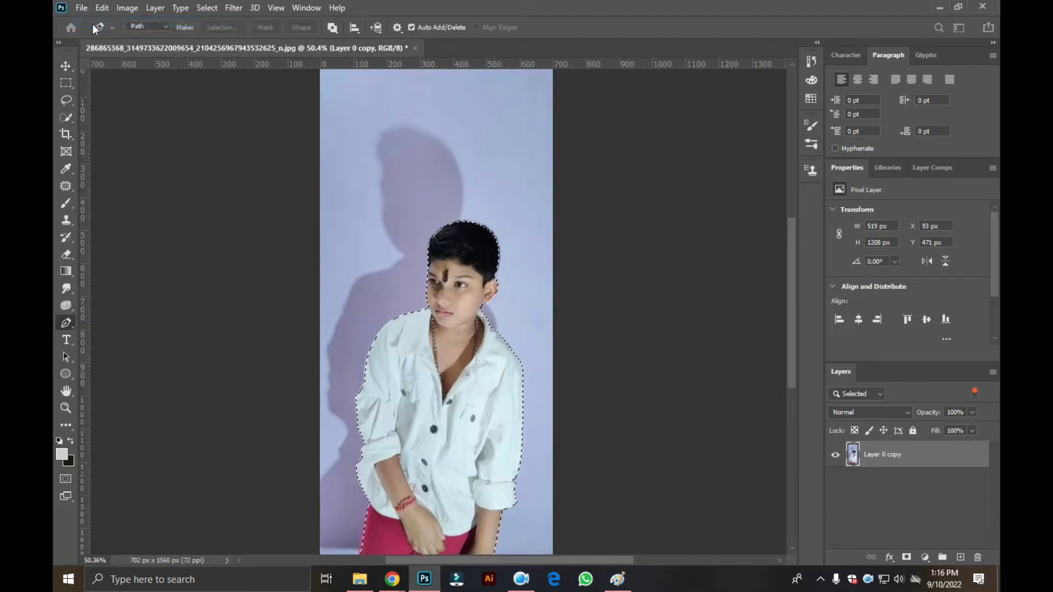
{"action": "key", "text": "ctrl+n"}
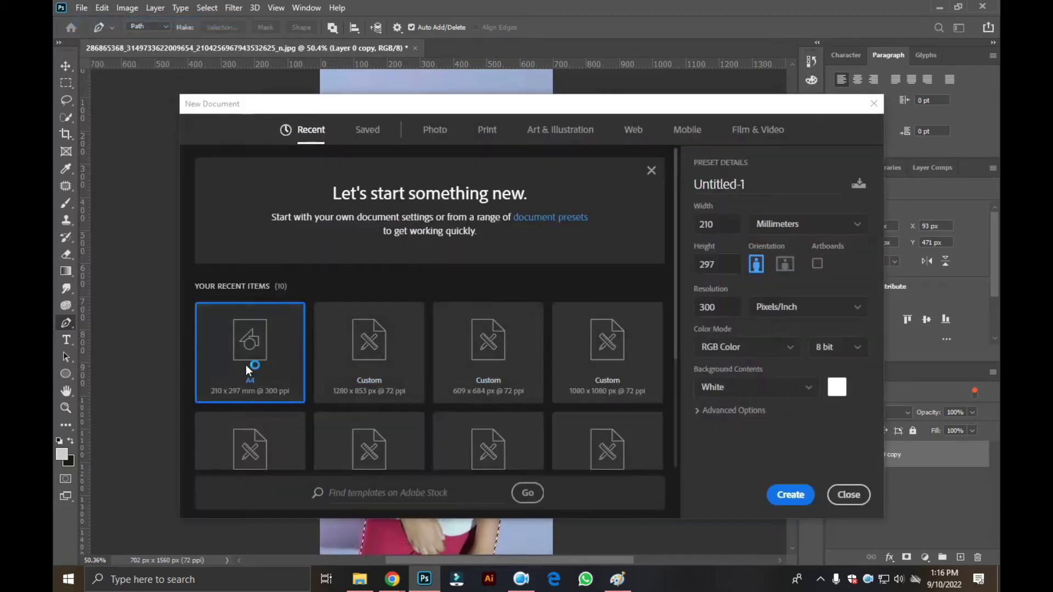
{"action": "left_click", "coordinate": [791, 496]}
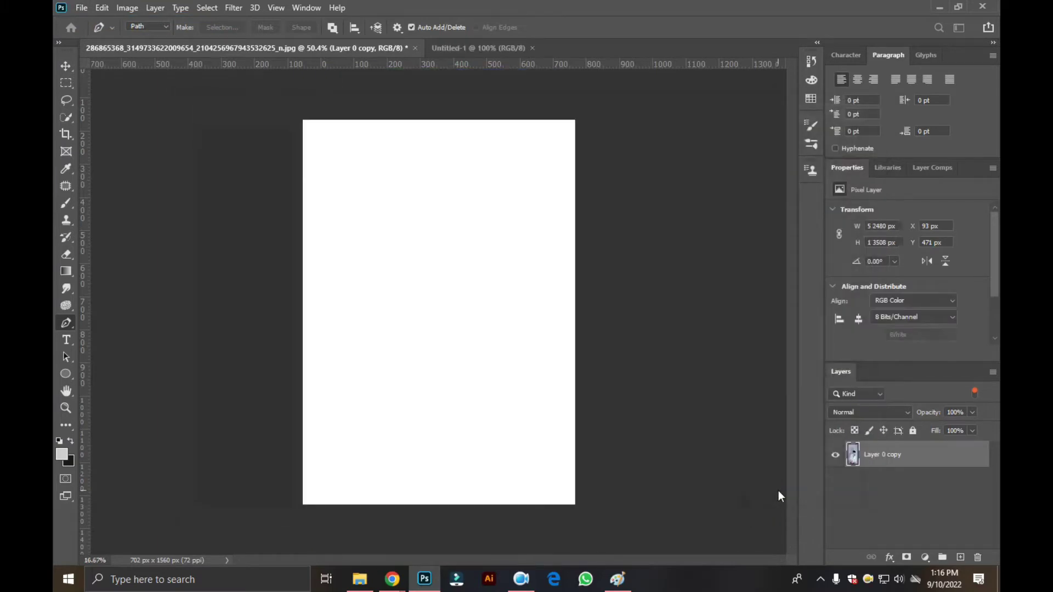
{"action": "scroll", "coordinate": [556, 275], "scroll_direction": "up", "scroll_amount": 3}
{"action": "scroll", "coordinate": [549, 264], "scroll_direction": "down", "scroll_amount": 2}
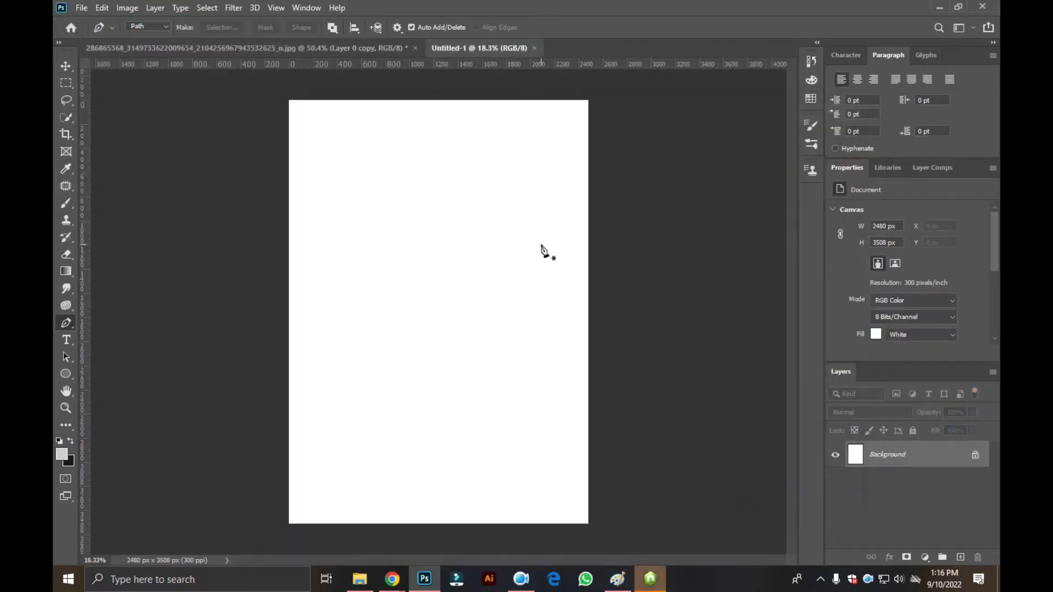
{"action": "scroll", "coordinate": [404, 222], "scroll_direction": "down", "scroll_amount": 1}
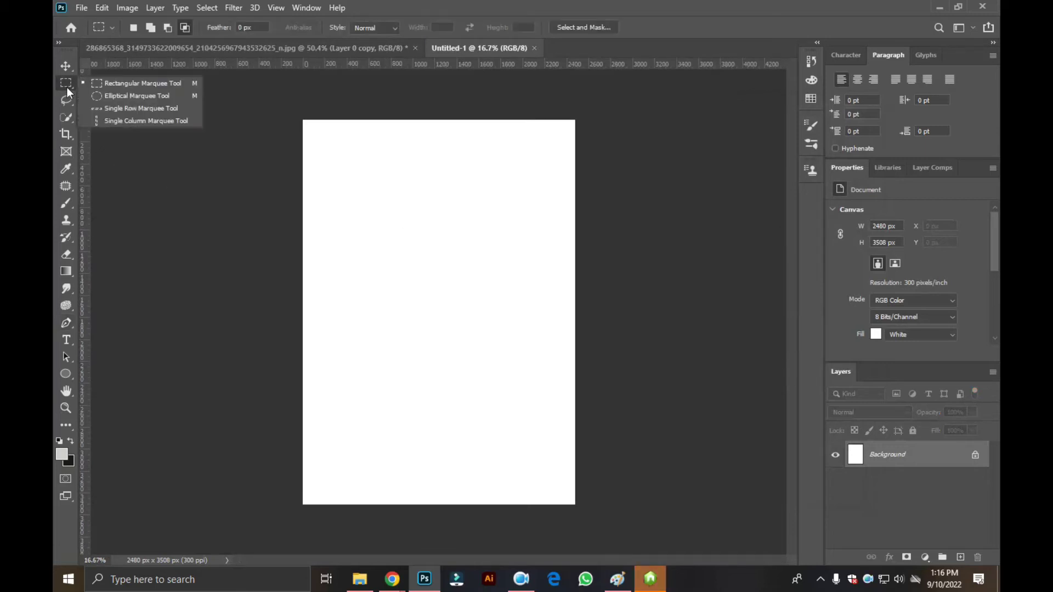
Step: Select the whole white page with the Rectangular Marquee and choose a dark green colour
{"action": "left_click_drag", "start_coordinate": [67, 86], "coordinate": [100, 84]}
{"action": "left_click", "coordinate": [100, 83]}
{"action": "left_click_drag", "start_coordinate": [275, 111], "coordinate": [706, 511]}
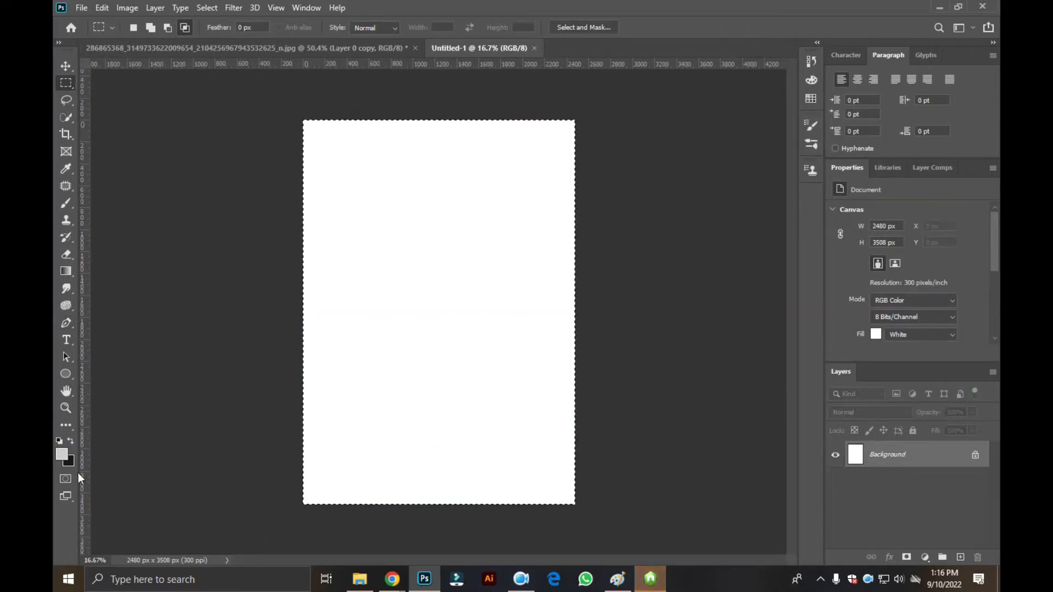
{"action": "left_click", "coordinate": [61, 455]}
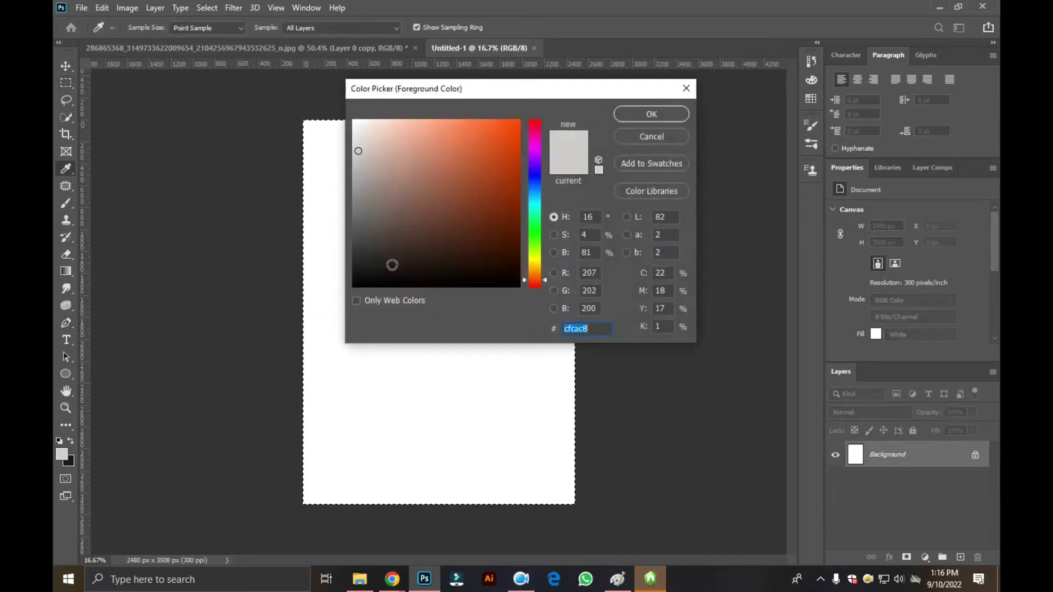
{"action": "left_click", "coordinate": [537, 246]}
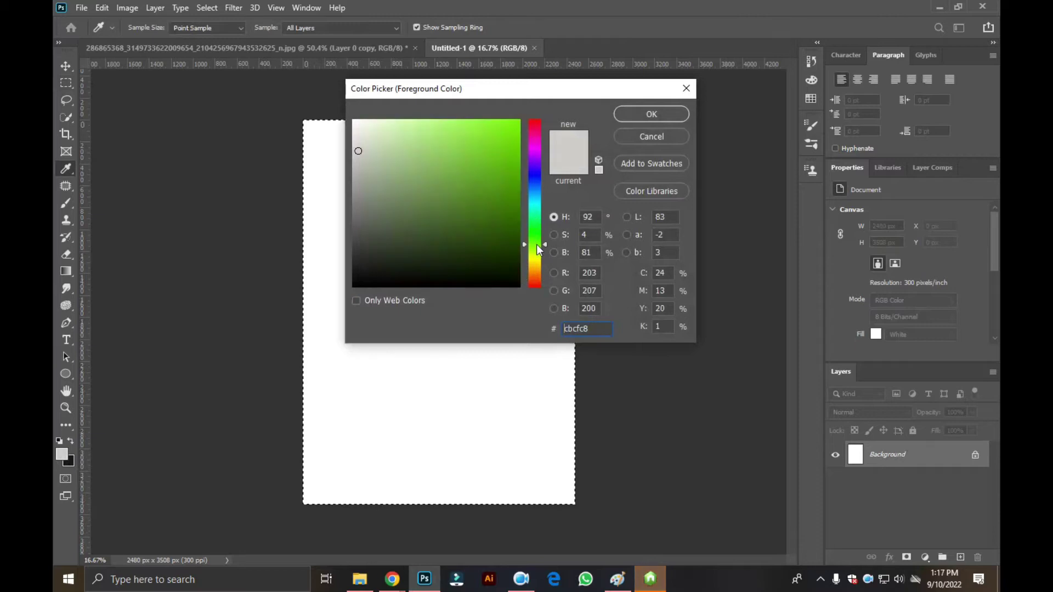
{"action": "left_click_drag", "start_coordinate": [537, 248], "coordinate": [537, 250]}
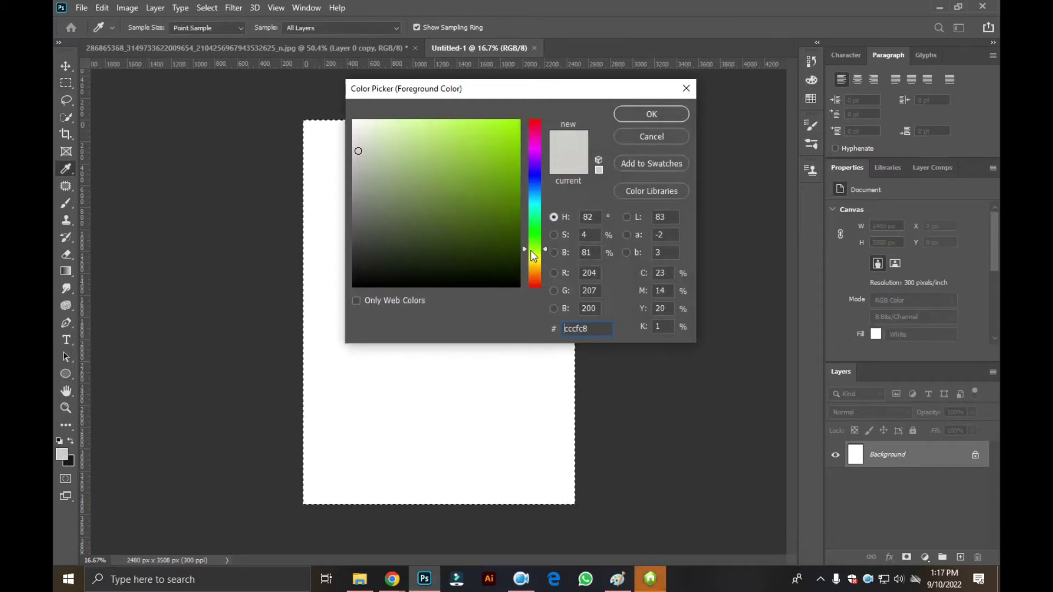
{"action": "left_click", "coordinate": [528, 244]}
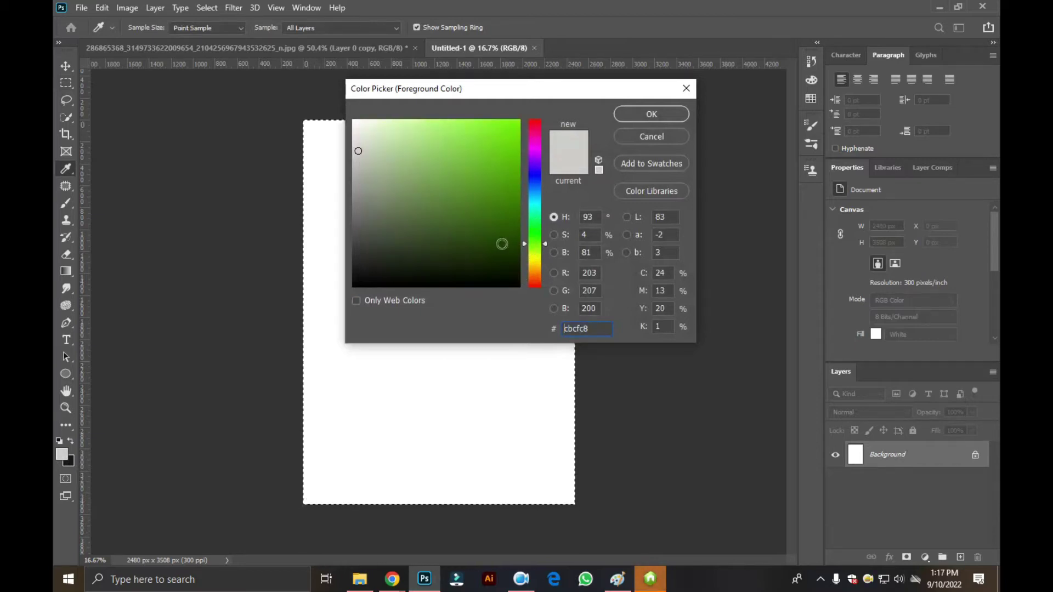
{"action": "left_click", "coordinate": [502, 244]}
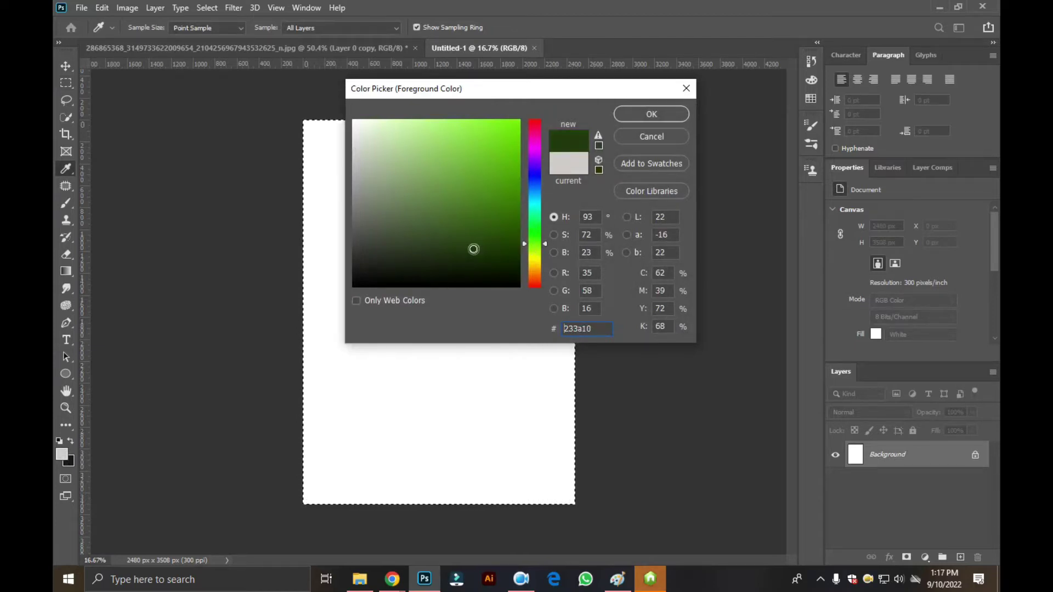
{"action": "left_click", "coordinate": [643, 114]}
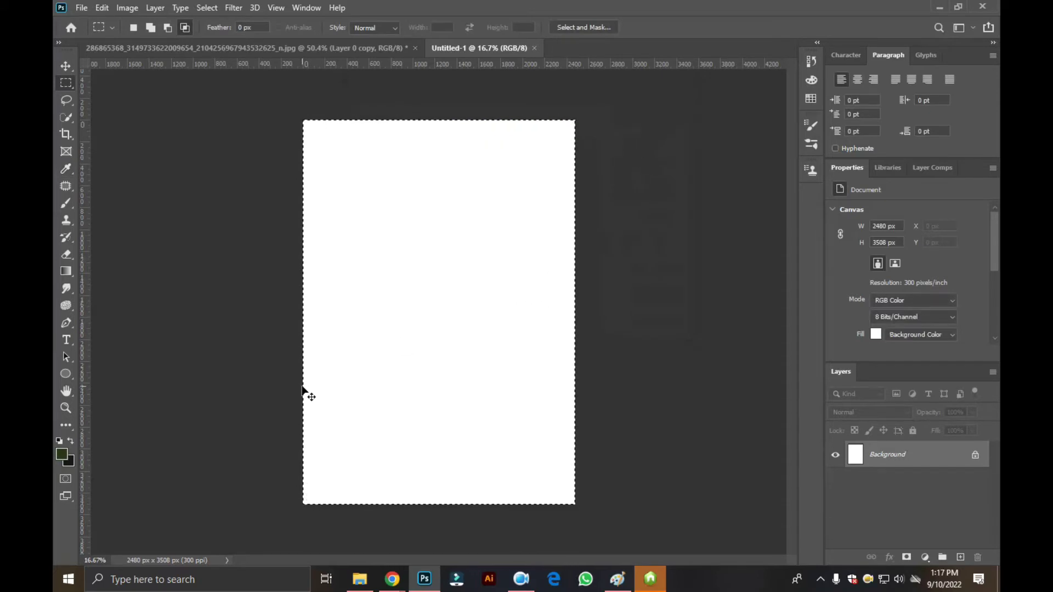
Step: Fill the entire page with dark green and deselect
{"action": "key", "text": "ctrl+BackSpace"}
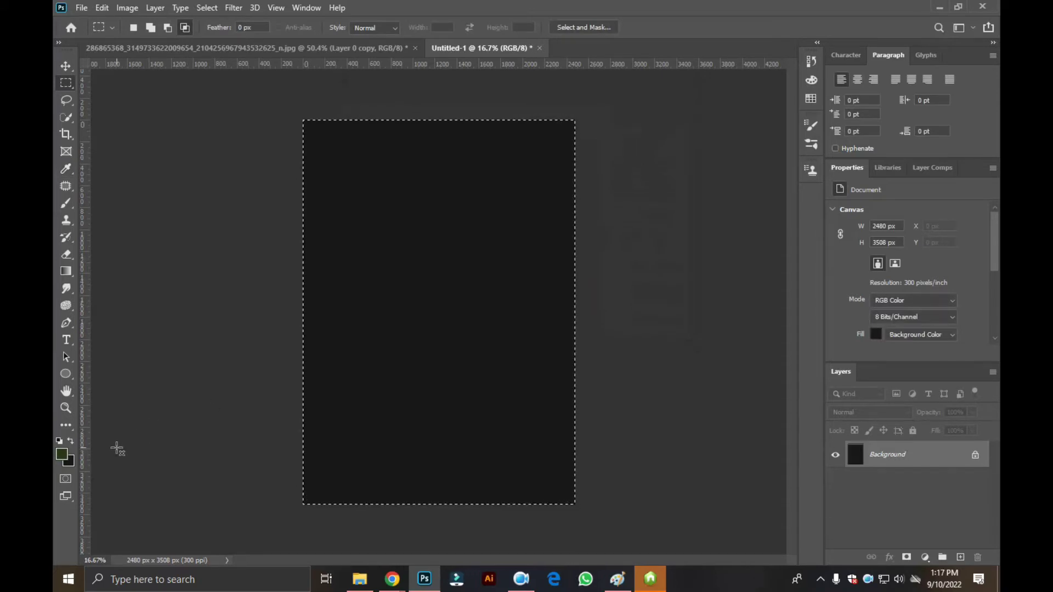
{"action": "left_click", "coordinate": [69, 441]}
{"action": "key", "text": "ctrl+BackSpace"}
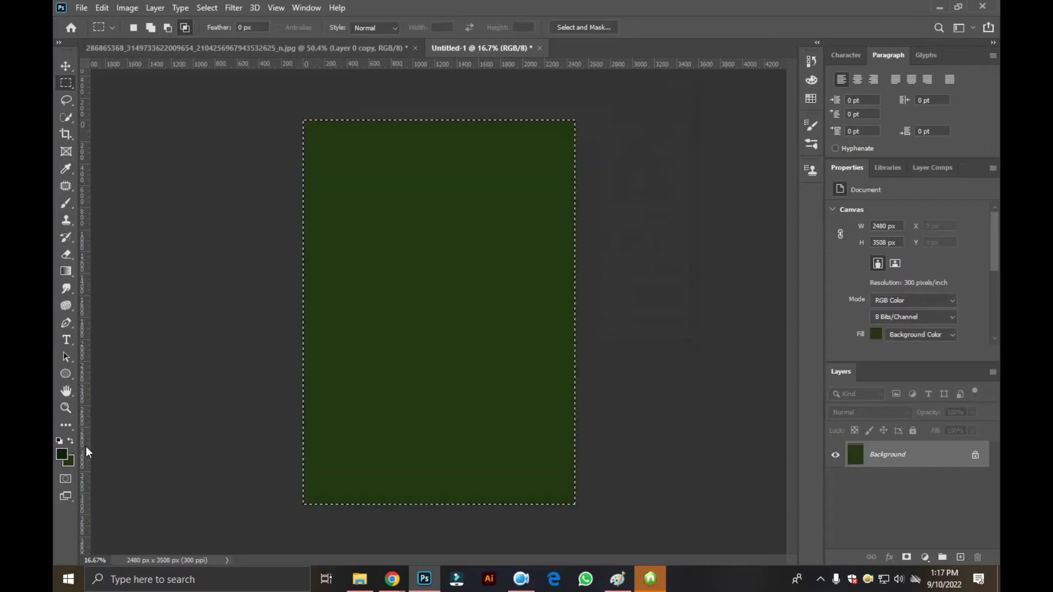
{"action": "key", "text": "ctrl+d"}
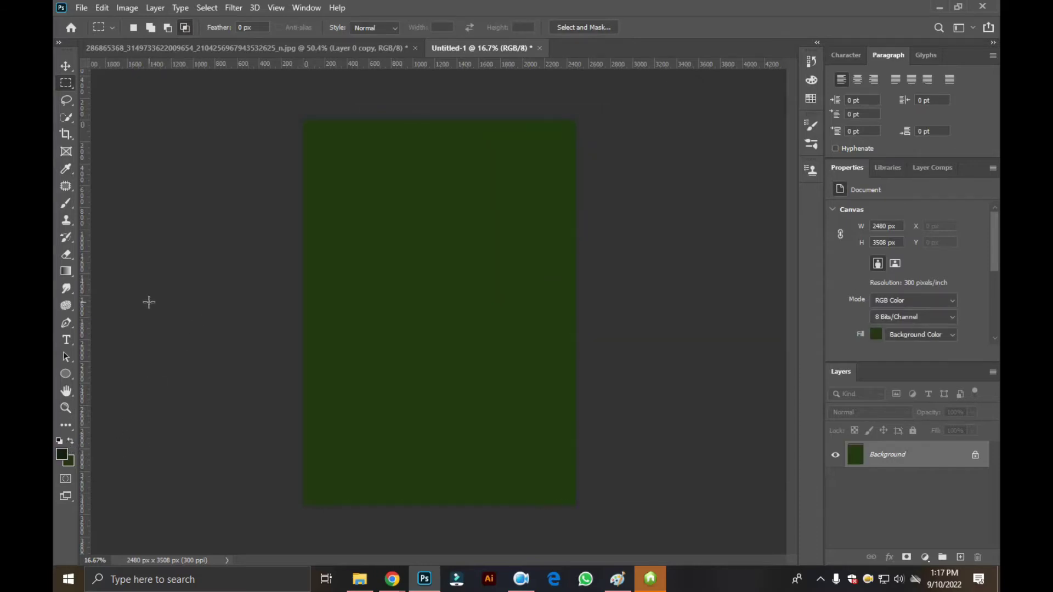
{"action": "scroll", "coordinate": [501, 296], "scroll_direction": "up", "scroll_amount": 2}
{"action": "scroll", "coordinate": [468, 263], "scroll_direction": "up", "scroll_amount": 2}
{"action": "scroll", "coordinate": [468, 264], "scroll_direction": "down", "scroll_amount": 5}
Step: Unlock the Background as Layer 0 and add an empty Layer 1 above it
{"action": "left_click", "coordinate": [972, 455]}
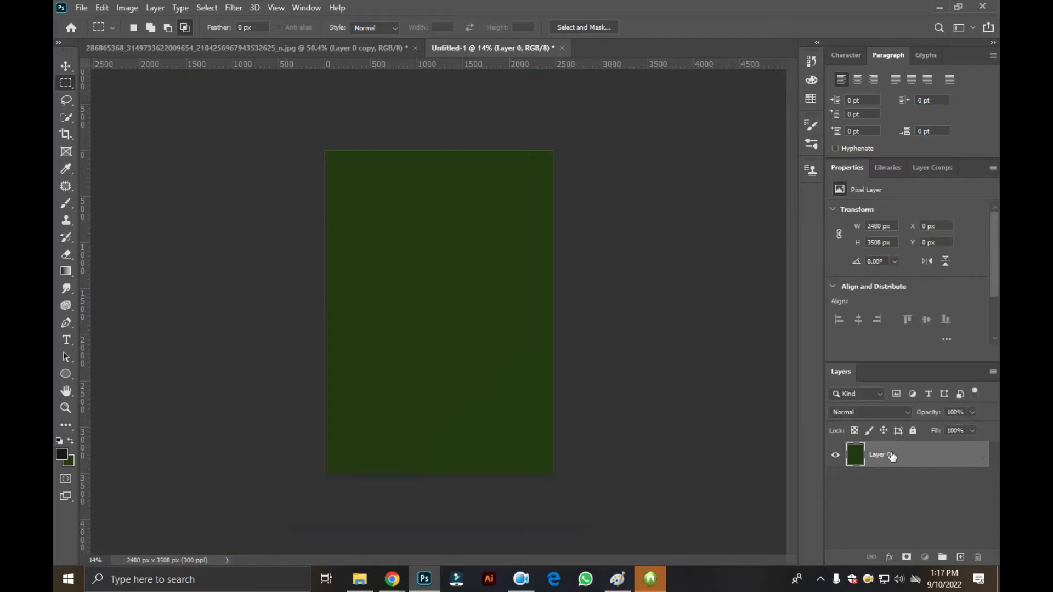
{"action": "left_click", "coordinate": [960, 557]}
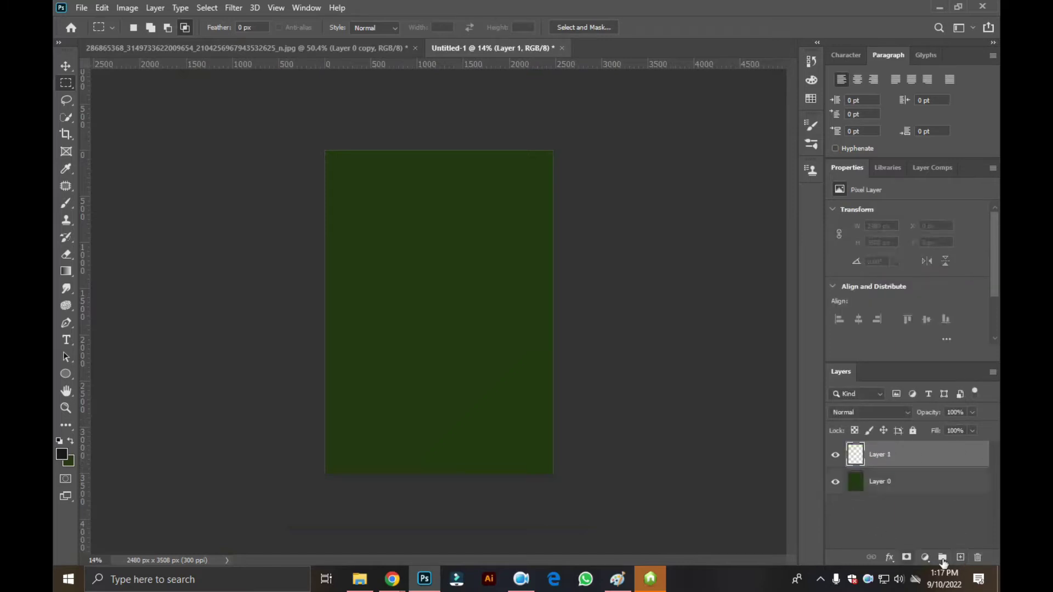
{"action": "scroll", "coordinate": [492, 242], "scroll_direction": "up", "scroll_amount": 3}
{"action": "scroll", "coordinate": [532, 259], "scroll_direction": "down", "scroll_amount": 3}
{"action": "scroll", "coordinate": [644, 284], "scroll_direction": "up", "scroll_amount": 1}
{"action": "scroll", "coordinate": [439, 187], "scroll_direction": "up", "scroll_amount": 1}
{"action": "scroll", "coordinate": [439, 187], "scroll_direction": "down", "scroll_amount": 1}
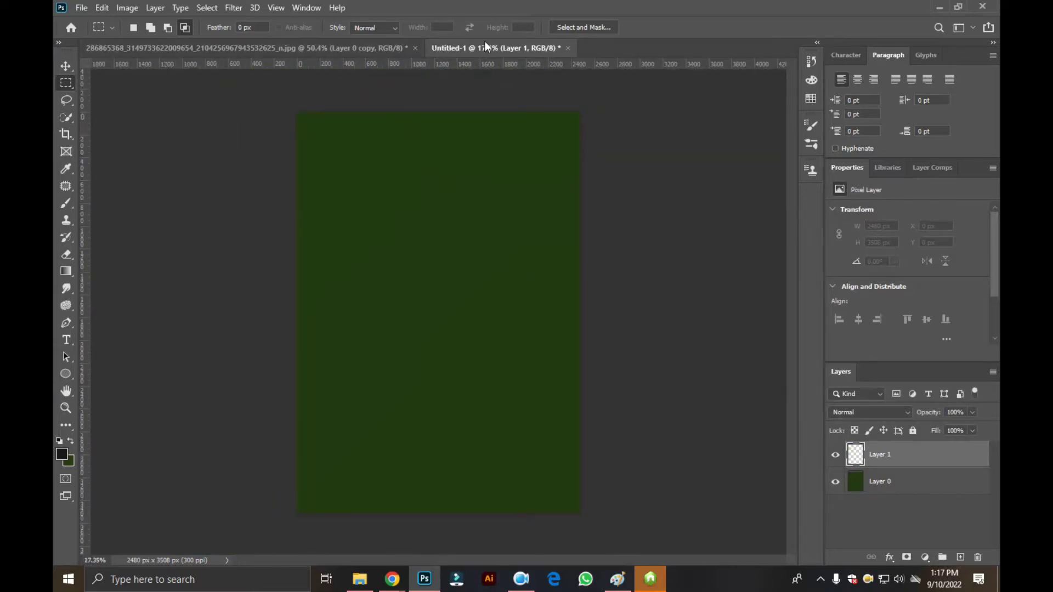
Step: Drag the boy cutout into the green document, enlarge it and centre it
{"action": "left_click", "coordinate": [377, 48]}
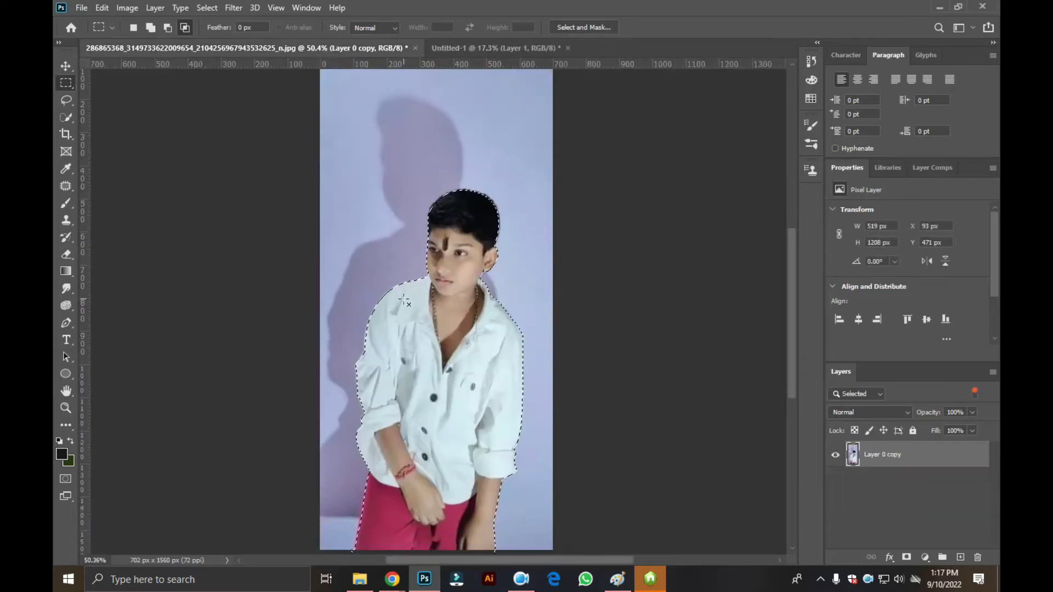
{"action": "left_click", "coordinate": [66, 66]}
{"action": "left_click_drag", "start_coordinate": [429, 357], "coordinate": [455, 54]}
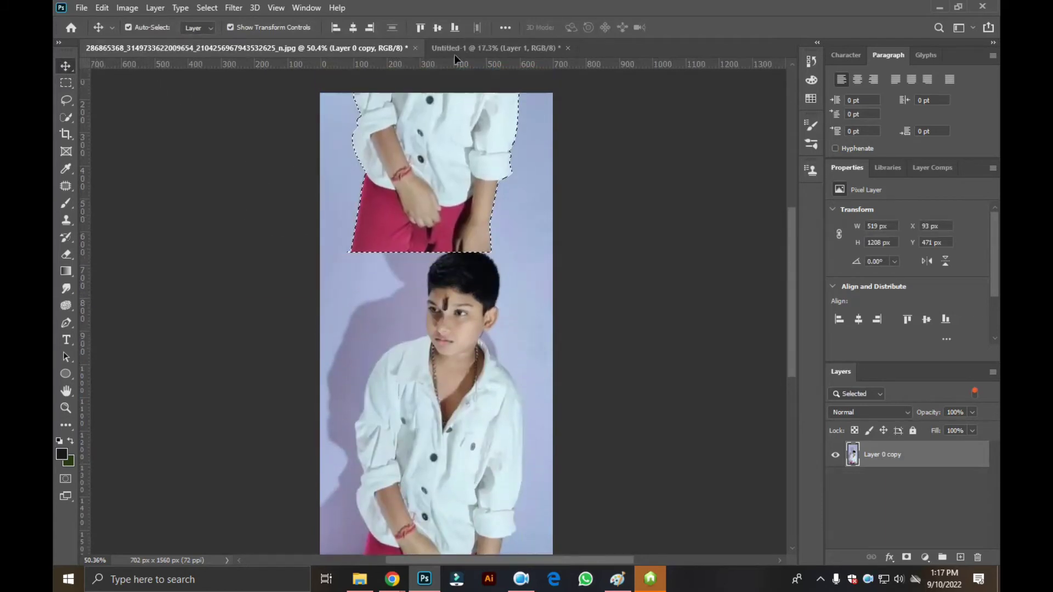
{"action": "left_click_drag", "start_coordinate": [454, 54], "coordinate": [406, 307]}
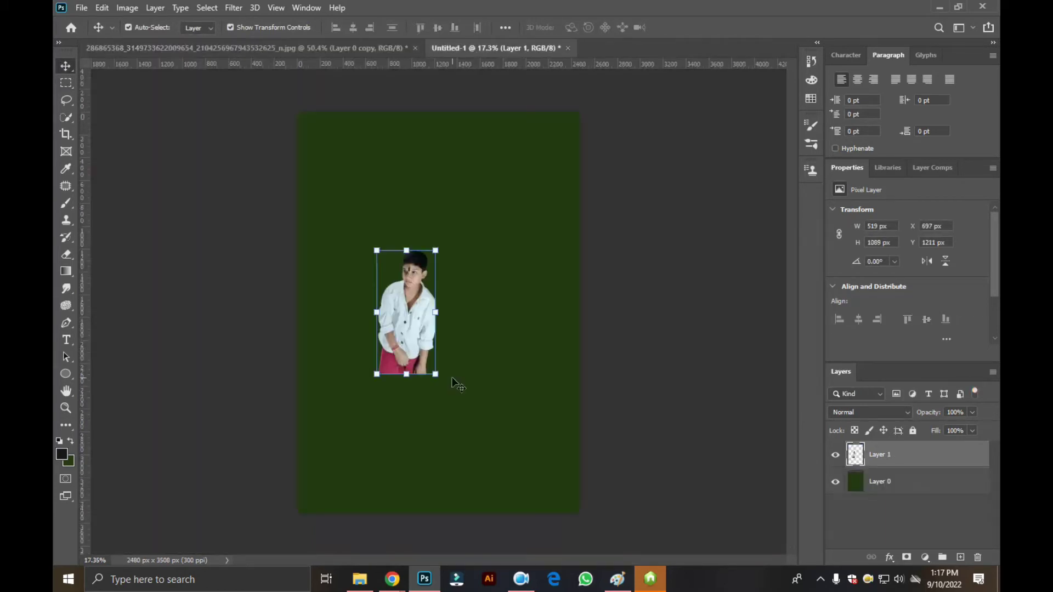
{"action": "left_click_drag", "start_coordinate": [435, 374], "coordinate": [527, 539]}
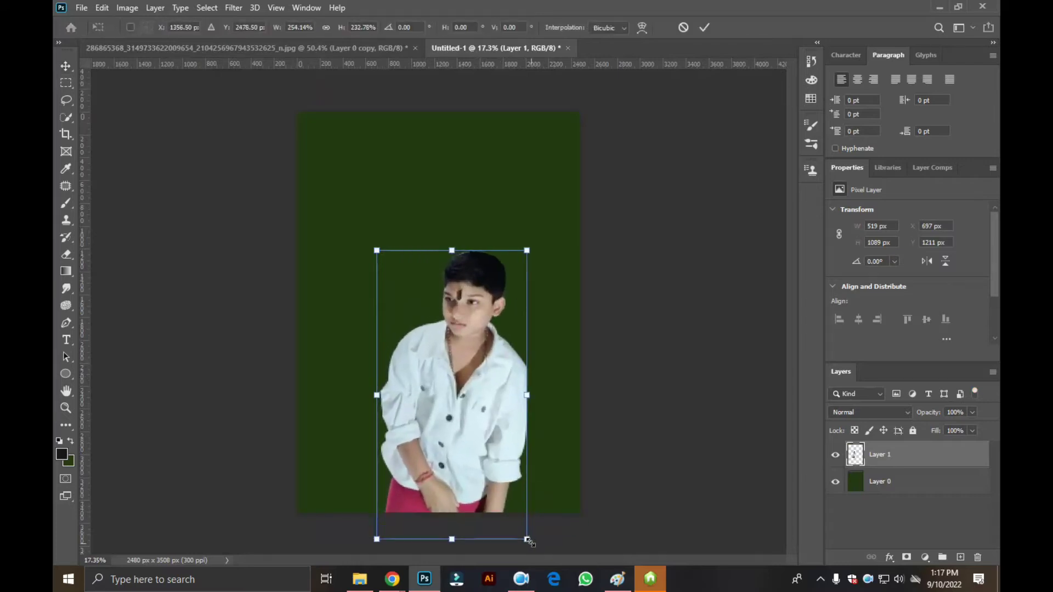
{"action": "mouse_move", "coordinate": [471, 461]}
{"action": "left_mouse_down"}
{"action": "mouse_move", "coordinate": [463, 420]}
{"action": "mouse_move", "coordinate": [458, 429]}
{"action": "left_mouse_up"}
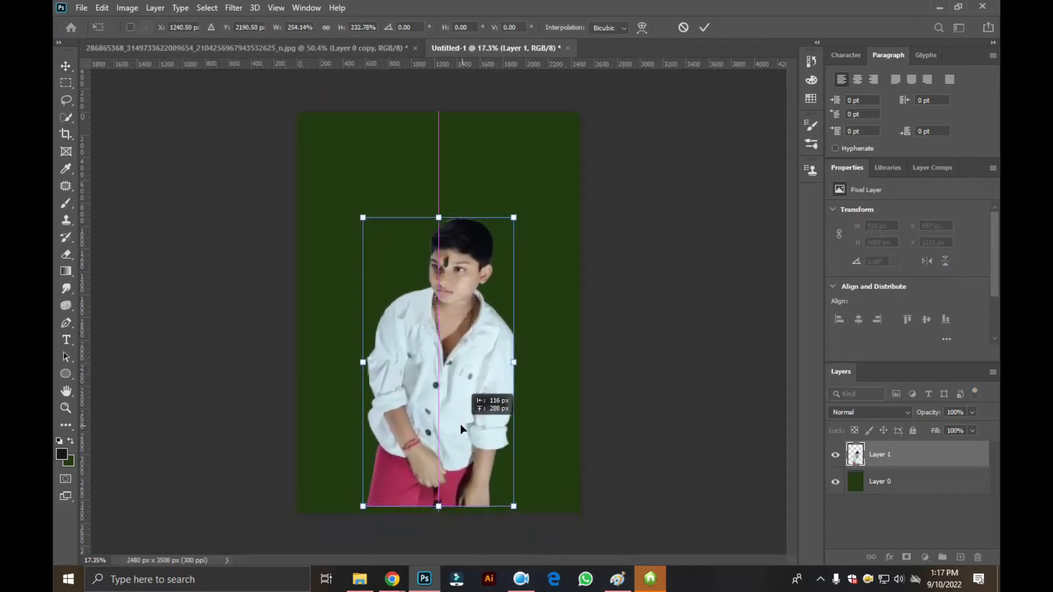
{"action": "left_click_drag", "start_coordinate": [513, 507], "coordinate": [534, 540]}
{"action": "left_click_drag", "start_coordinate": [471, 434], "coordinate": [461, 407]}
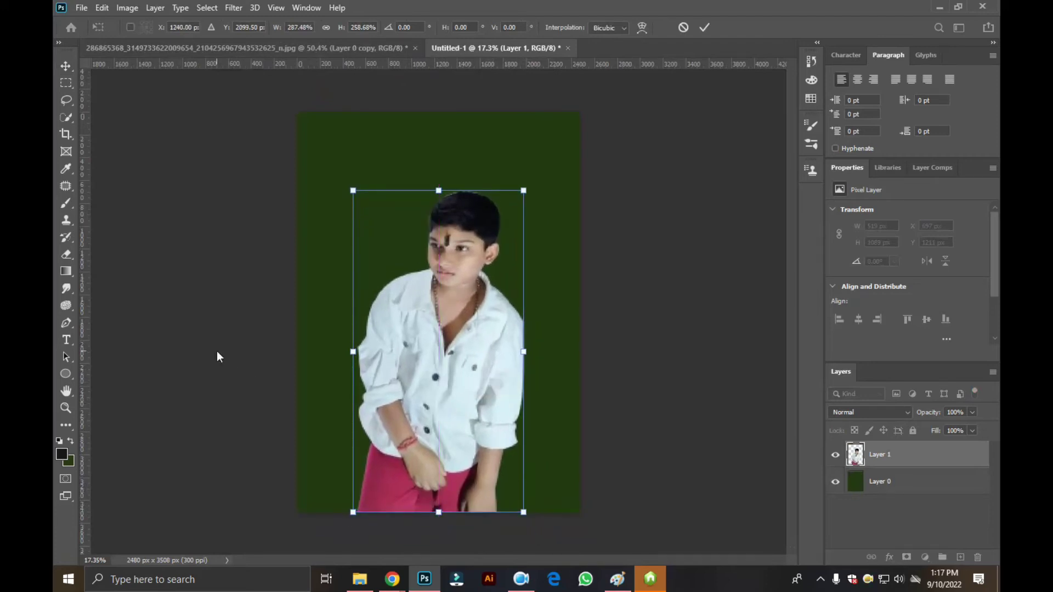
{"action": "left_click", "coordinate": [63, 57]}
Step: Make the boy slightly larger and move him higher on the canvas
{"action": "left_click", "coordinate": [165, 126]}
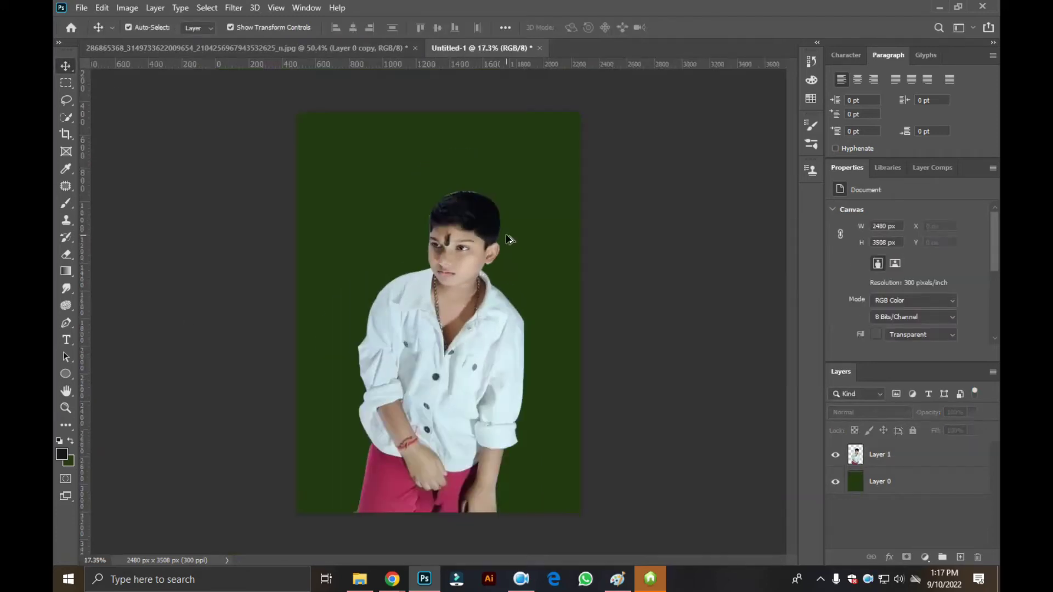
{"action": "left_click", "coordinate": [473, 435]}
{"action": "left_click_drag", "start_coordinate": [525, 512], "coordinate": [545, 546]}
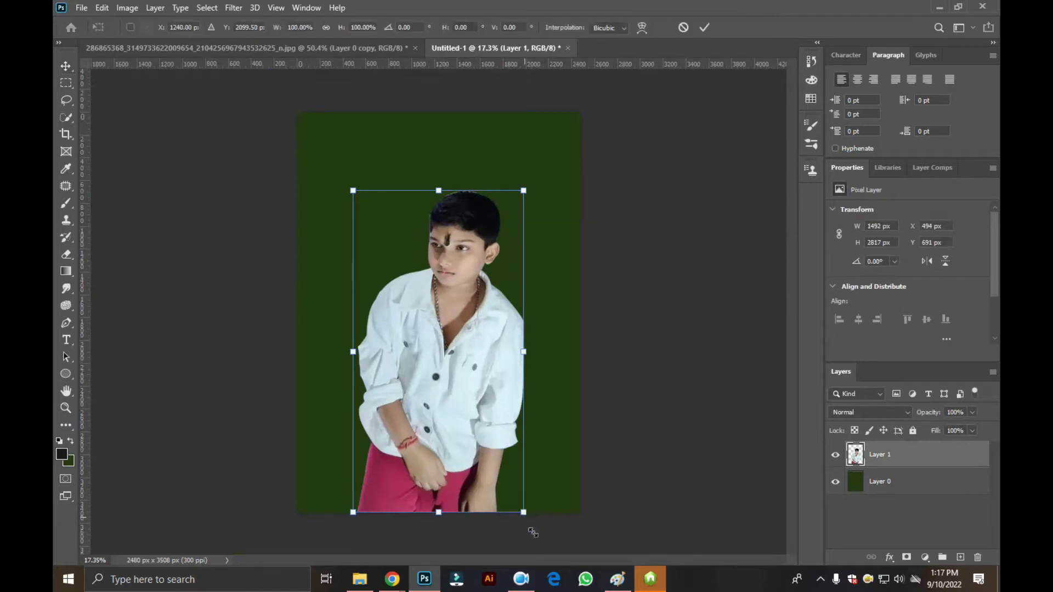
{"action": "left_click_drag", "start_coordinate": [462, 383], "coordinate": [460, 350]}
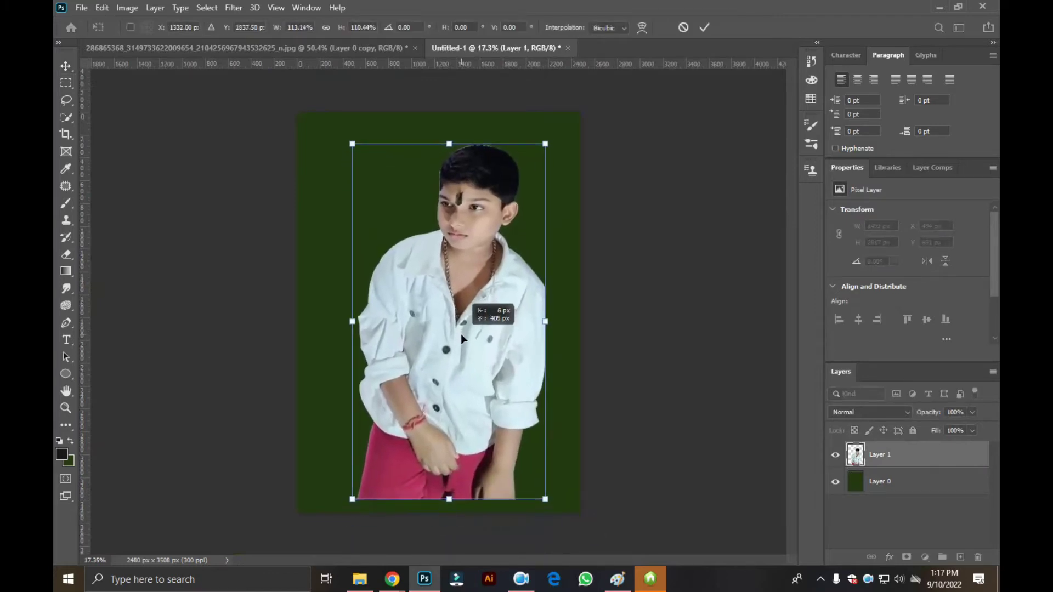
{"action": "key", "text": "Return"}
{"action": "left_click", "coordinate": [196, 265]}
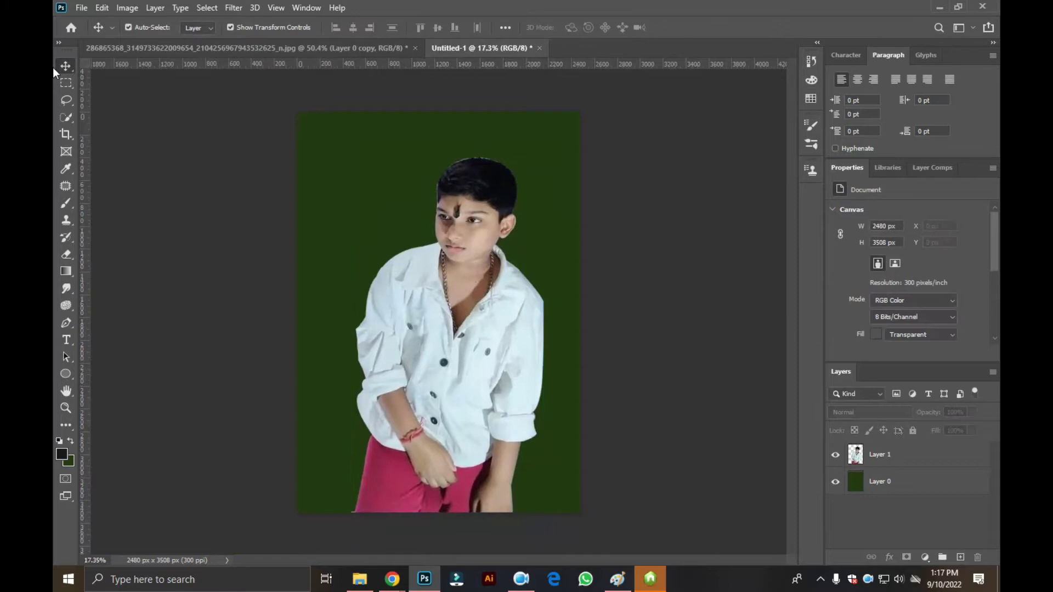
Step: Nudge the boy slightly left to sit at X 396 px, Y 397 px
{"action": "scroll", "coordinate": [520, 247], "scroll_direction": "down", "scroll_amount": 2}
{"action": "scroll", "coordinate": [482, 211], "scroll_direction": "up", "scroll_amount": 4}
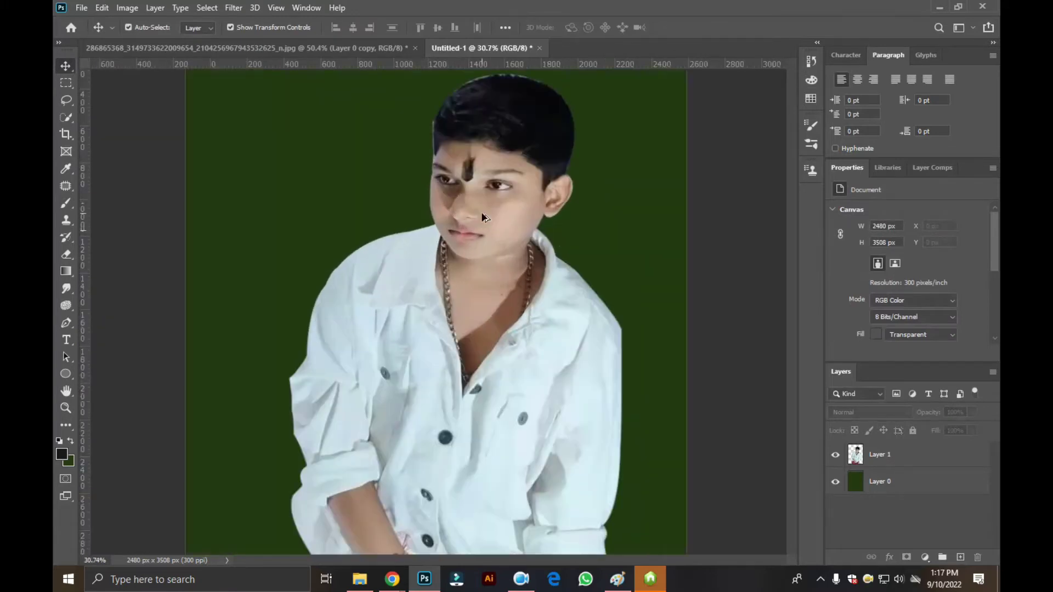
{"action": "scroll", "coordinate": [529, 208], "scroll_direction": "up", "scroll_amount": 3}
{"action": "scroll", "coordinate": [344, 196], "scroll_direction": "up", "scroll_amount": 1}
{"action": "scroll", "coordinate": [334, 199], "scroll_direction": "up", "scroll_amount": 1}
{"action": "scroll", "coordinate": [324, 202], "scroll_direction": "up", "scroll_amount": 1}
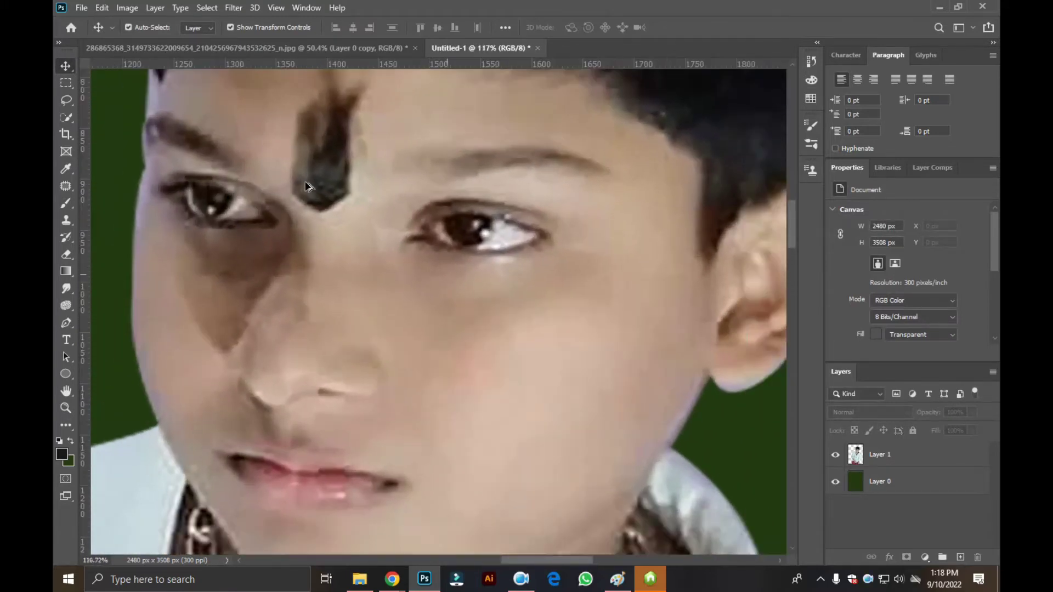
{"action": "scroll", "coordinate": [314, 205], "scroll_direction": "down", "scroll_amount": 3}
{"action": "scroll", "coordinate": [316, 210], "scroll_direction": "down", "scroll_amount": 2}
{"action": "scroll", "coordinate": [388, 242], "scroll_direction": "down", "scroll_amount": 2}
{"action": "scroll", "coordinate": [377, 258], "scroll_direction": "down", "scroll_amount": 1}
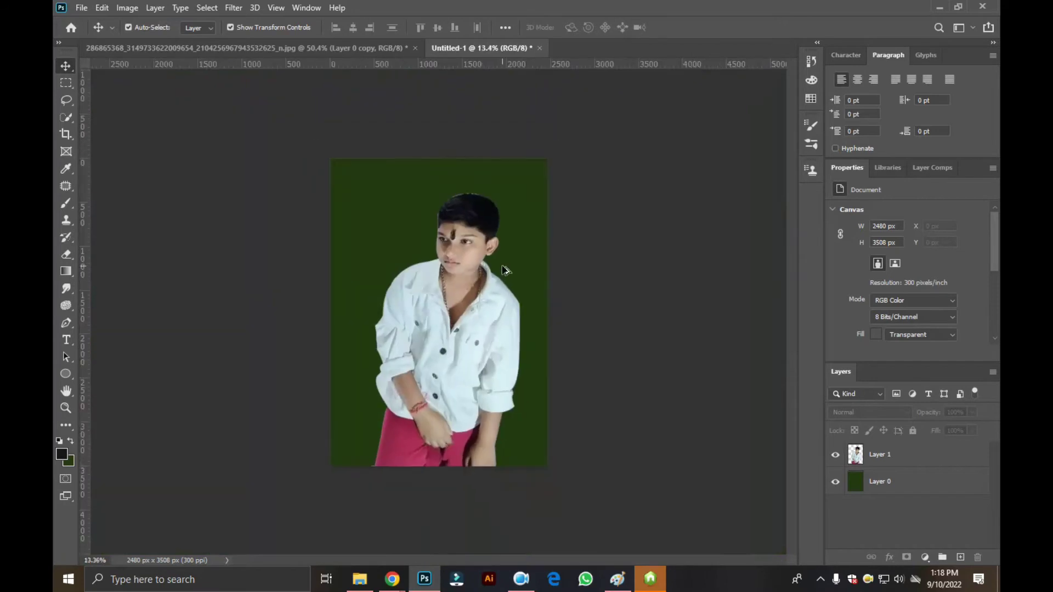
{"action": "scroll", "coordinate": [498, 283], "scroll_direction": "down", "scroll_amount": 1}
{"action": "left_click_drag", "start_coordinate": [466, 316], "coordinate": [462, 315]}
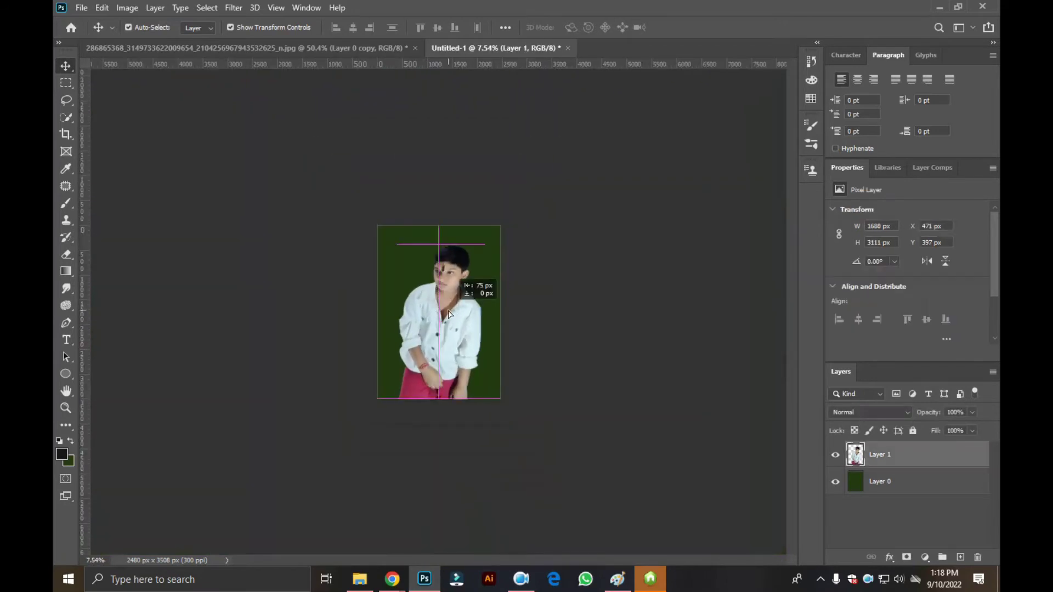
{"action": "left_click", "coordinate": [248, 274]}
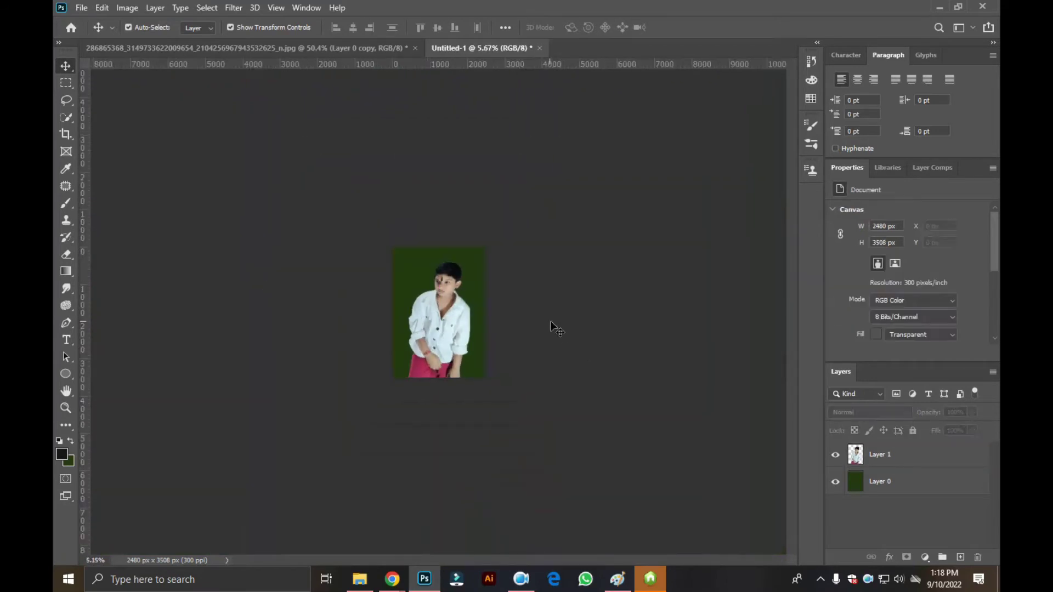
Step: Select the boy layer and switch to the Brush tool for blending skin
{"action": "left_click", "coordinate": [861, 464]}
{"action": "scroll", "coordinate": [536, 326], "scroll_direction": "up", "scroll_amount": 5, "text": "alt"}
{"action": "scroll", "coordinate": [540, 271], "scroll_direction": "up", "scroll_amount": 3, "text": "alt"}
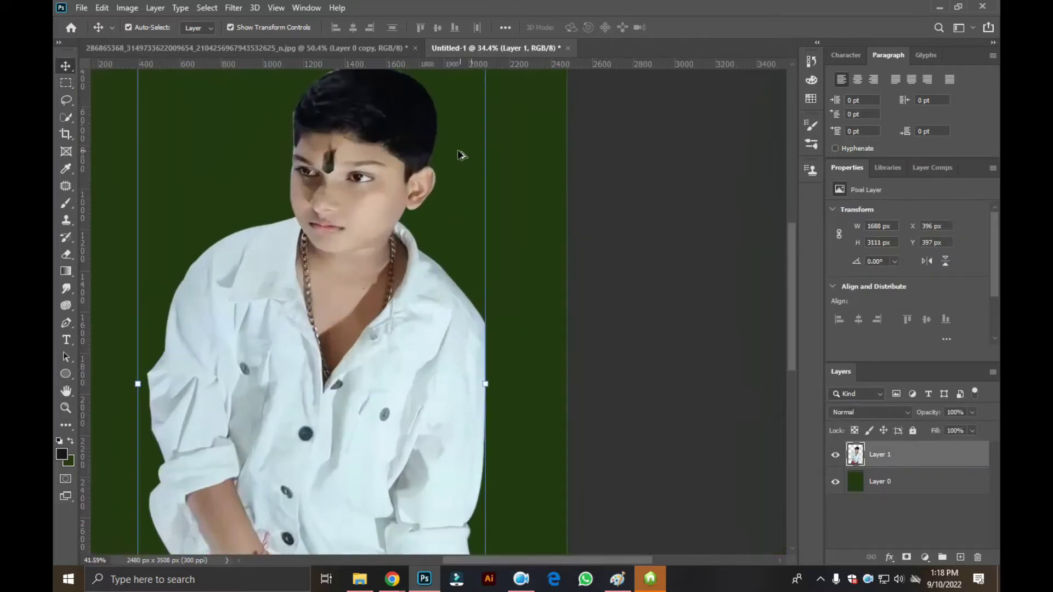
{"action": "scroll", "coordinate": [461, 155], "scroll_direction": "up", "scroll_amount": 3, "text": "alt"}
{"action": "scroll", "coordinate": [152, 153], "scroll_direction": "up", "scroll_amount": 2, "text": "alt"}
{"action": "scroll", "coordinate": [152, 153], "scroll_direction": "down", "scroll_amount": 2, "text": "alt"}
{"action": "scroll", "coordinate": [152, 153], "scroll_direction": "down", "scroll_amount": 1, "text": "alt"}
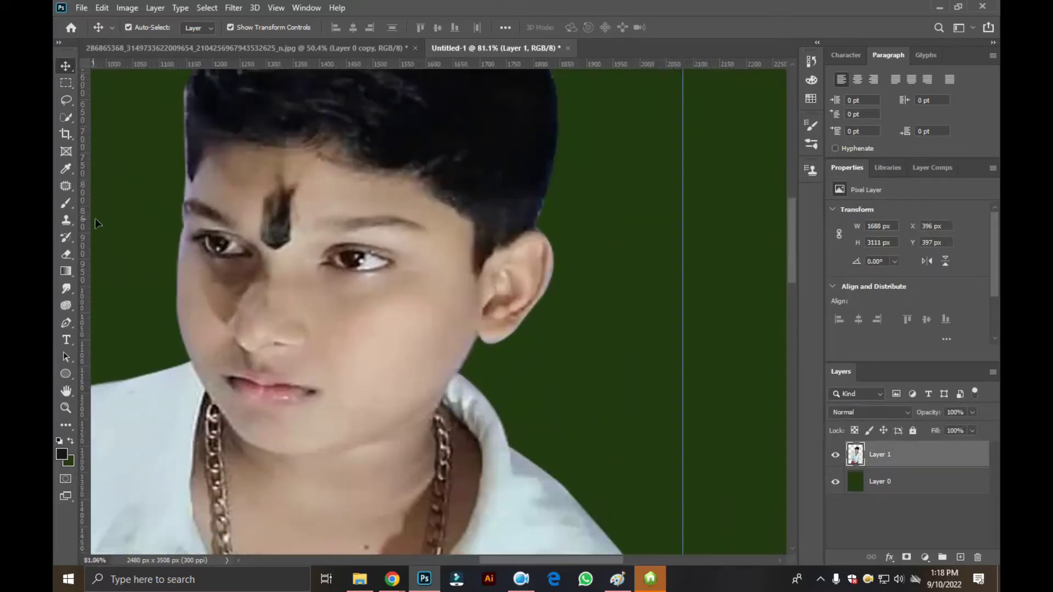
{"action": "left_click", "coordinate": [64, 202]}
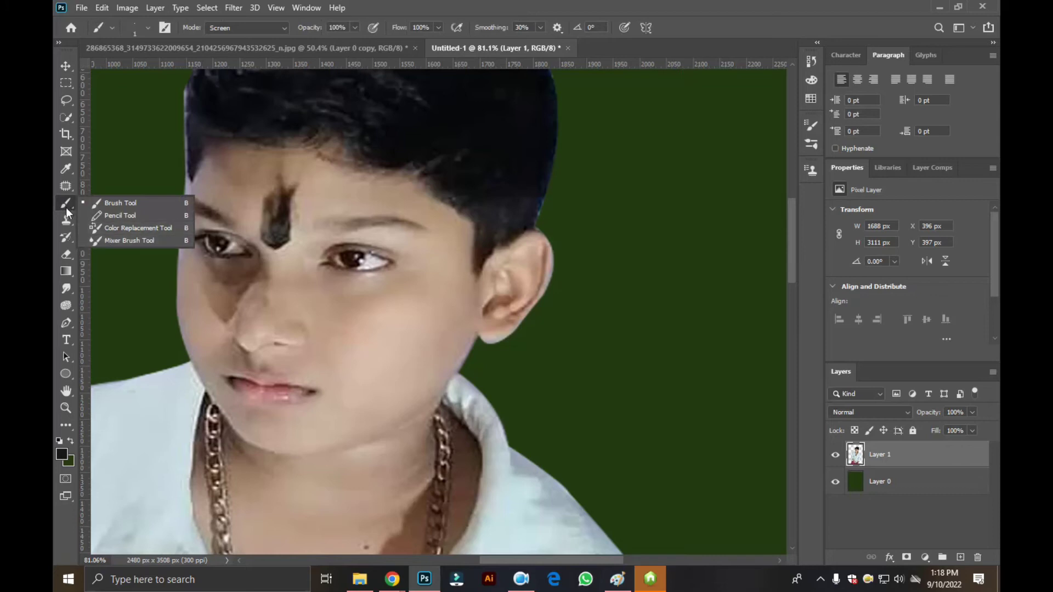
Step: Switch to the Mixer Brush Tool and adjust its brush size and hardness
{"action": "left_click", "coordinate": [132, 241]}
{"action": "scroll", "coordinate": [414, 301], "scroll_direction": "up", "scroll_amount": 3, "text": "alt"}
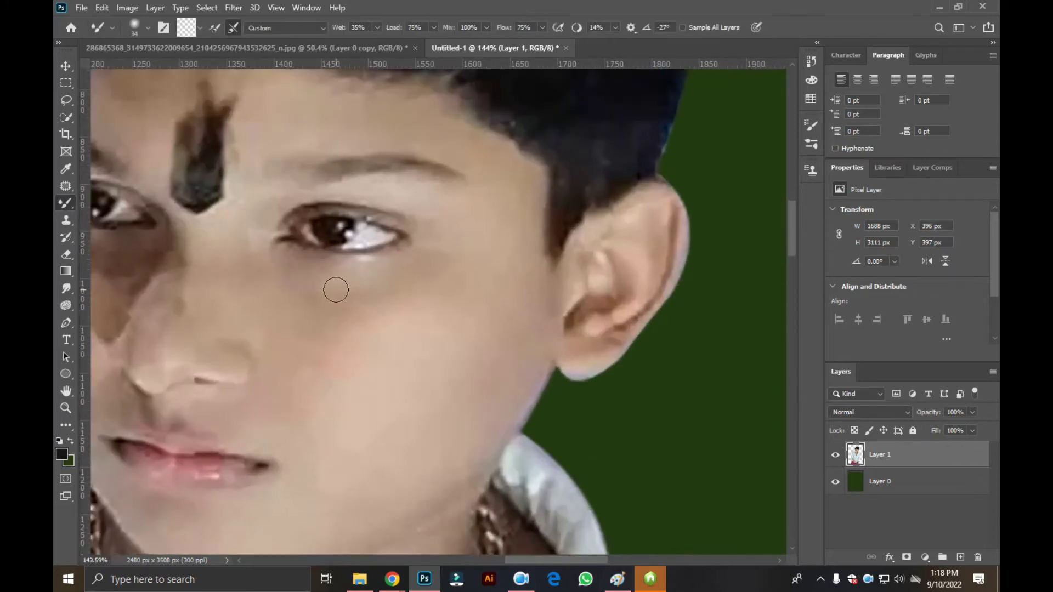
{"action": "right_click", "coordinate": [334, 289]}
{"action": "left_click", "coordinate": [299, 315]}
{"action": "scroll", "coordinate": [306, 318], "scroll_direction": "down", "scroll_amount": 2, "text": "alt"}
{"action": "scroll", "coordinate": [306, 258], "scroll_direction": "down", "scroll_amount": 2, "text": "alt"}
{"action": "scroll", "coordinate": [305, 263], "scroll_direction": "up", "scroll_amount": 4, "text": "alt"}
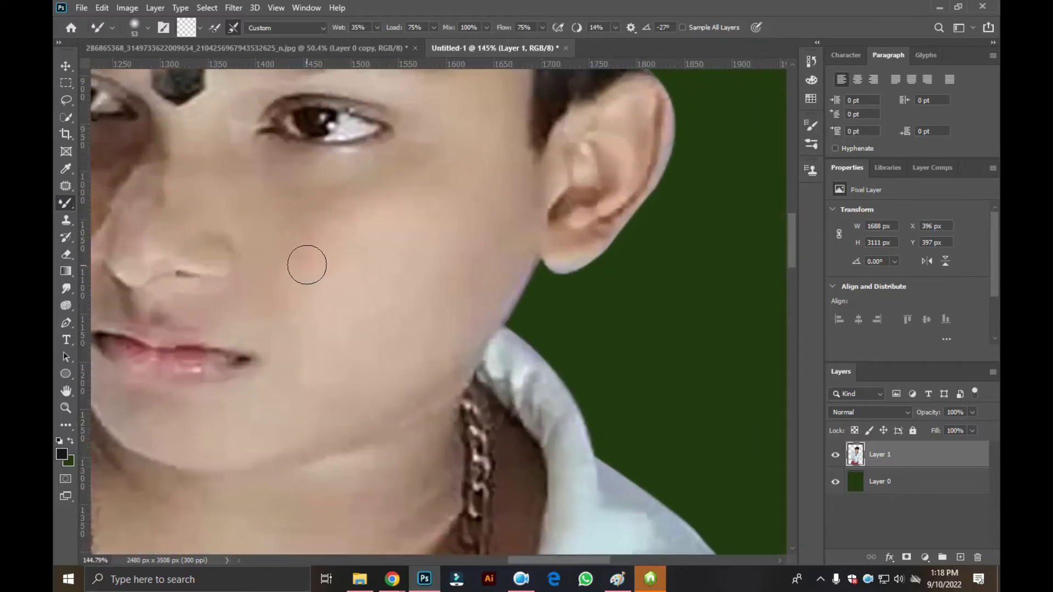
{"action": "right_click", "coordinate": [310, 253]}
{"action": "left_click", "coordinate": [321, 242]}
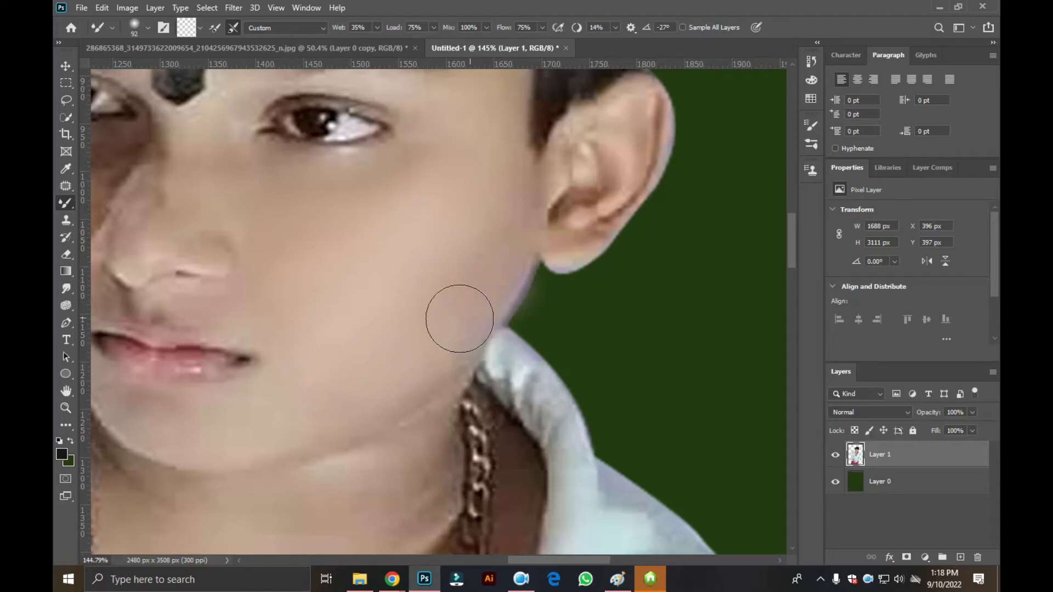
Step: Blend the dark shadow beside the boy's nose into his cheek
{"action": "scroll", "coordinate": [434, 340], "scroll_direction": "down", "scroll_amount": 3}
{"action": "scroll", "coordinate": [434, 340], "scroll_direction": "down", "scroll_amount": 5}
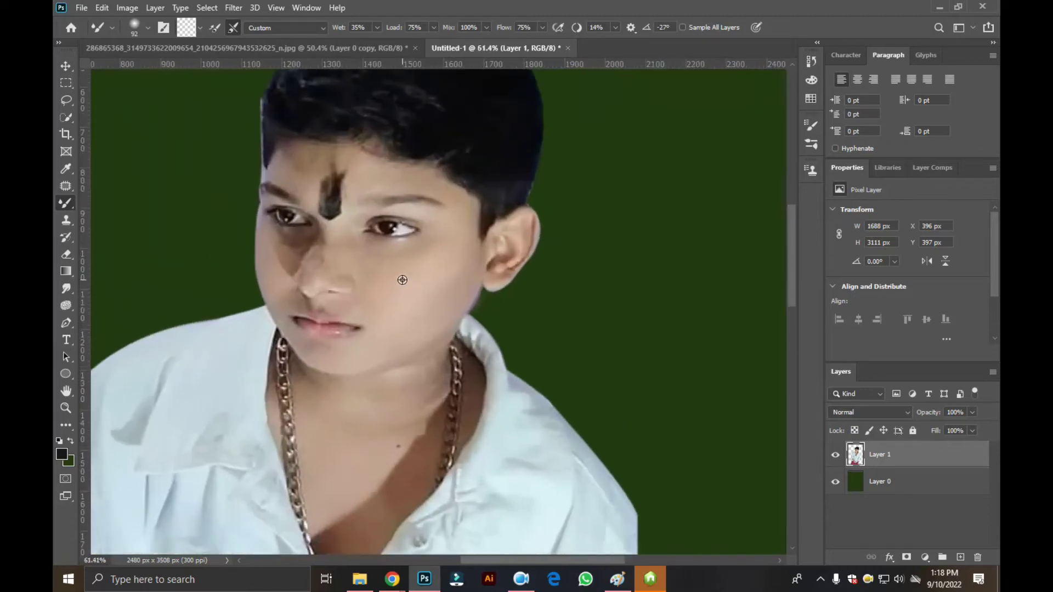
{"action": "scroll", "coordinate": [396, 279], "scroll_direction": "up", "scroll_amount": 6}
{"action": "scroll", "coordinate": [294, 230], "scroll_direction": "up", "scroll_amount": 2}
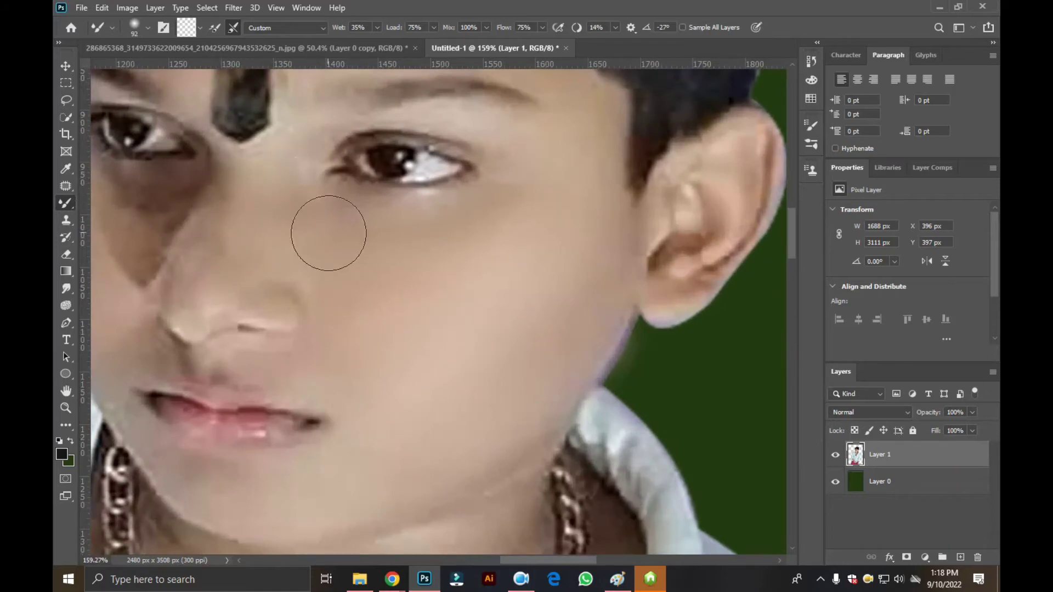
{"action": "scroll", "coordinate": [386, 415], "scroll_direction": "down", "scroll_amount": 5}
{"action": "scroll", "coordinate": [385, 415], "scroll_direction": "up", "scroll_amount": 2}
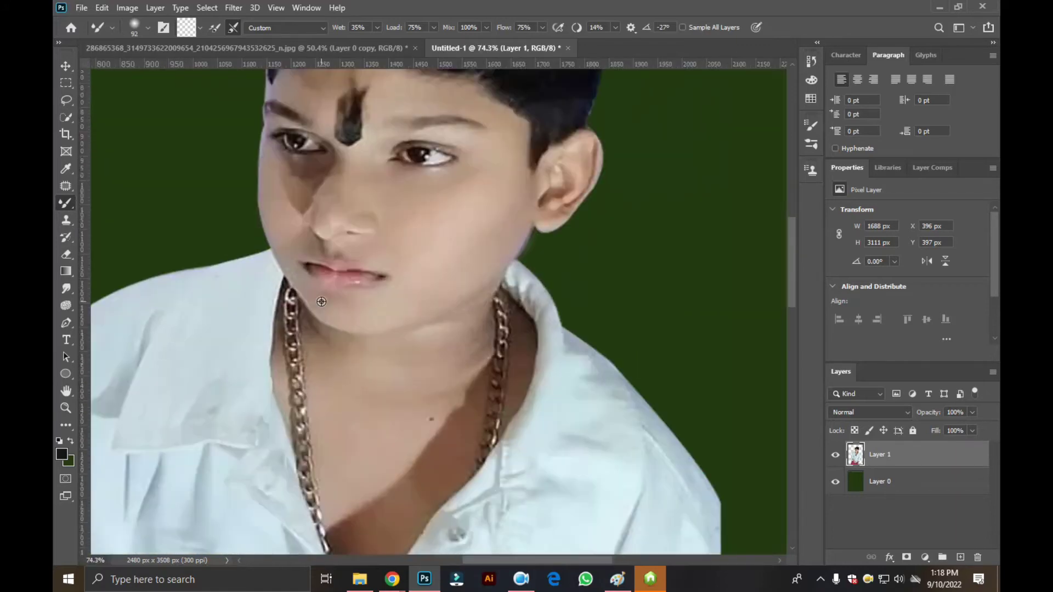
{"action": "scroll", "coordinate": [340, 351], "scroll_direction": "up", "scroll_amount": 5}
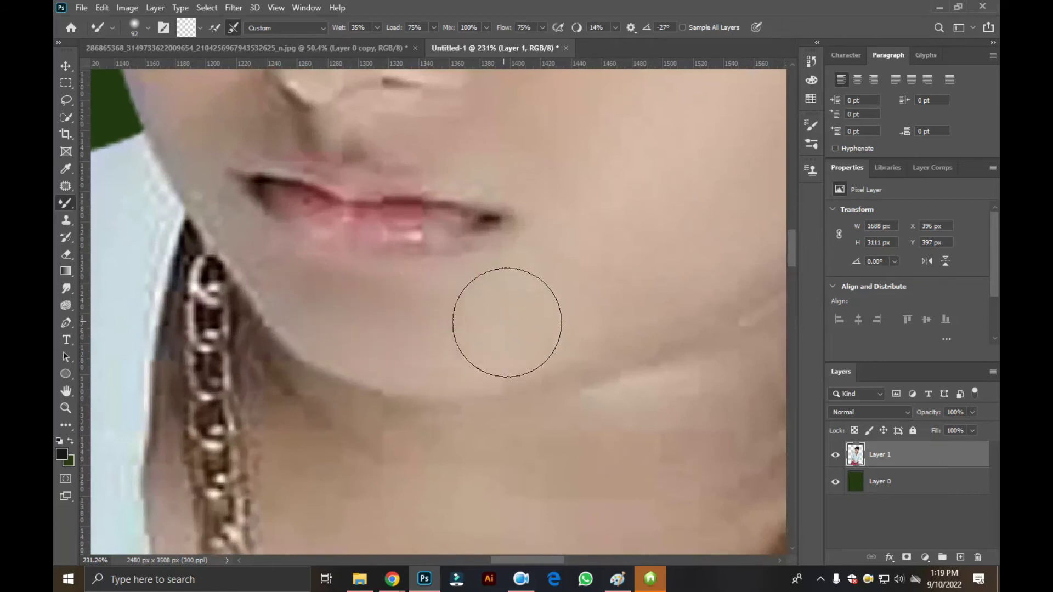
{"action": "scroll", "coordinate": [405, 313], "scroll_direction": "up", "scroll_amount": 1}
{"action": "scroll", "coordinate": [414, 313], "scroll_direction": "down", "scroll_amount": 2}
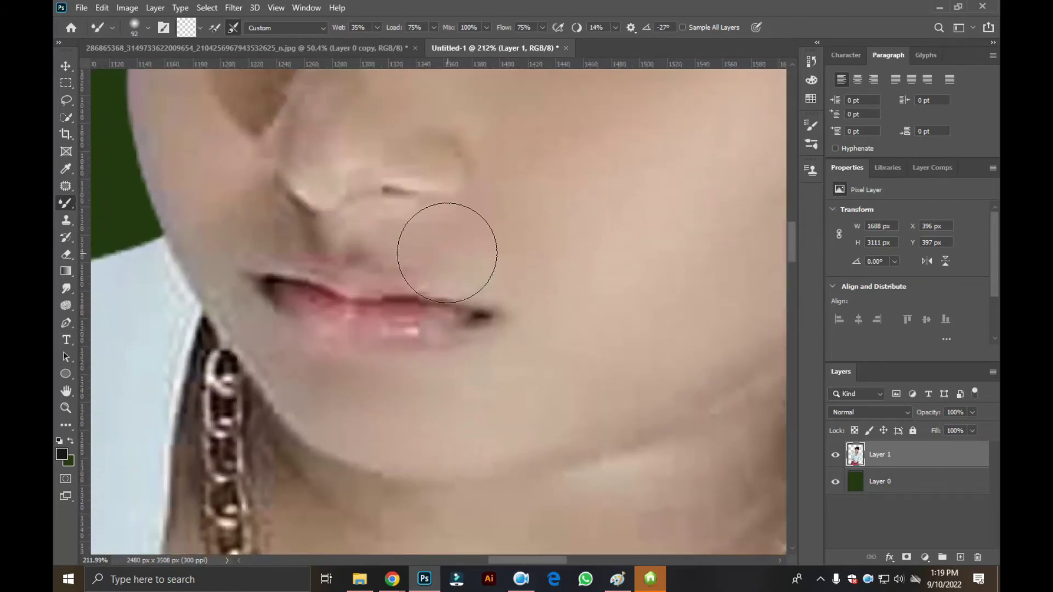
{"action": "scroll", "coordinate": [477, 245], "scroll_direction": "down", "scroll_amount": 5}
{"action": "scroll", "coordinate": [288, 171], "scroll_direction": "up", "scroll_amount": 4}
{"action": "scroll", "coordinate": [288, 172], "scroll_direction": "up", "scroll_amount": 1}
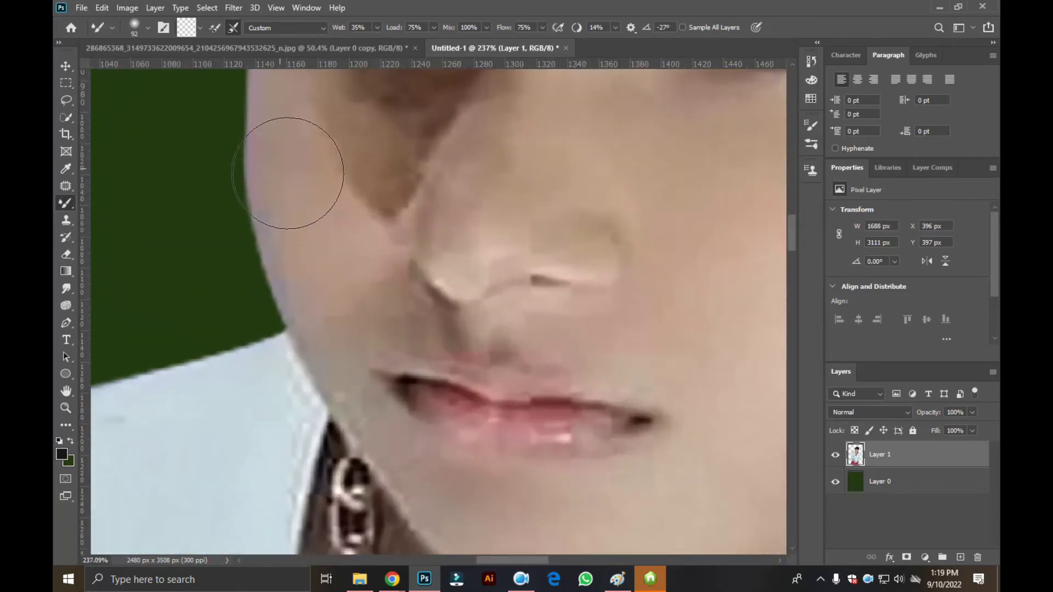
{"action": "scroll", "coordinate": [351, 183], "scroll_direction": "up", "scroll_amount": 1}
{"action": "scroll", "coordinate": [337, 244], "scroll_direction": "up", "scroll_amount": 1}
{"action": "mouse_move", "coordinate": [337, 245]}
{"action": "left_mouse_down"}
{"action": "mouse_move", "coordinate": [337, 283]}
{"action": "mouse_move", "coordinate": [376, 318]}
{"action": "mouse_move", "coordinate": [349, 293]}
{"action": "mouse_move", "coordinate": [391, 274]}
{"action": "mouse_move", "coordinate": [379, 271]}
{"action": "mouse_move", "coordinate": [371, 216]}
{"action": "mouse_move", "coordinate": [296, 183]}
{"action": "mouse_move", "coordinate": [310, 185]}
{"action": "left_mouse_up"}
Step: Reduce the mixer brush to 40 px and inspect the smoothed facial skin
{"action": "right_click", "coordinate": [310, 185]}
{"action": "left_click_drag", "start_coordinate": [442, 213], "coordinate": [428, 213]}
{"action": "key", "text": "Return"}
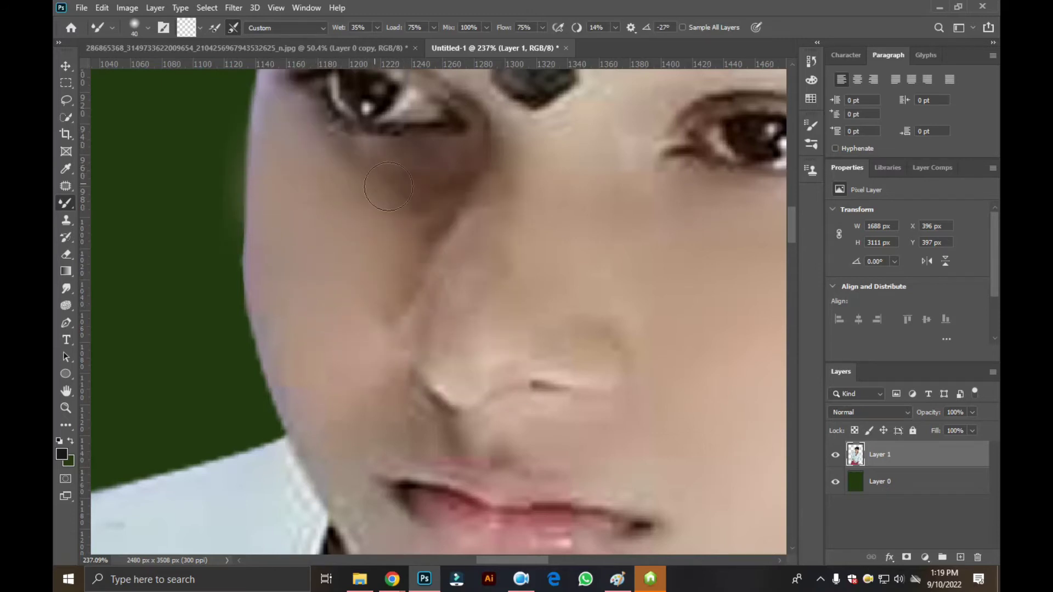
{"action": "scroll", "coordinate": [422, 224], "scroll_direction": "down", "scroll_amount": 5}
{"action": "scroll", "coordinate": [333, 361], "scroll_direction": "up", "scroll_amount": 2}
{"action": "scroll", "coordinate": [333, 362], "scroll_direction": "up", "scroll_amount": 3}
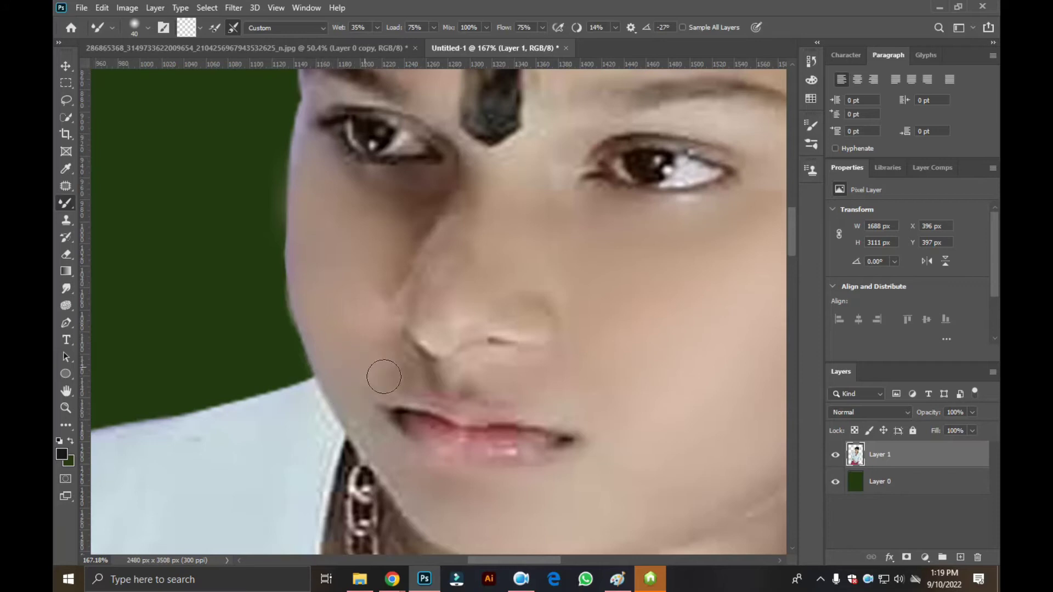
{"action": "scroll", "coordinate": [385, 377], "scroll_direction": "down", "scroll_amount": 3}
{"action": "scroll", "coordinate": [384, 377], "scroll_direction": "down", "scroll_amount": 1}
{"action": "scroll", "coordinate": [439, 357], "scroll_direction": "up", "scroll_amount": 3}
{"action": "scroll", "coordinate": [450, 420], "scroll_direction": "up", "scroll_amount": 1}
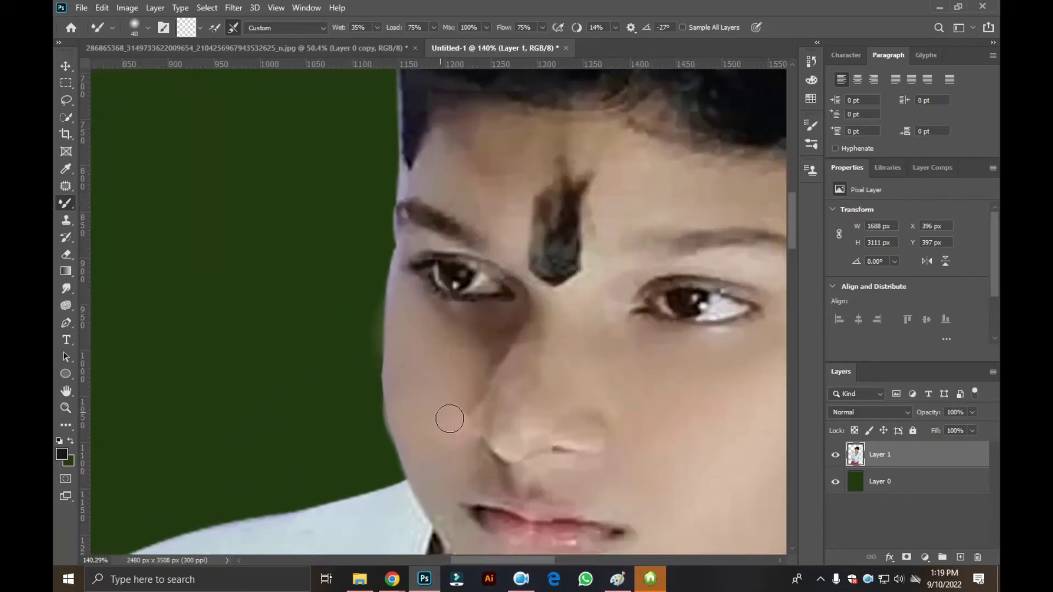
{"action": "scroll", "coordinate": [438, 388], "scroll_direction": "down", "scroll_amount": 2}
{"action": "scroll", "coordinate": [475, 347], "scroll_direction": "up", "scroll_amount": 2}
{"action": "scroll", "coordinate": [453, 365], "scroll_direction": "up", "scroll_amount": 1}
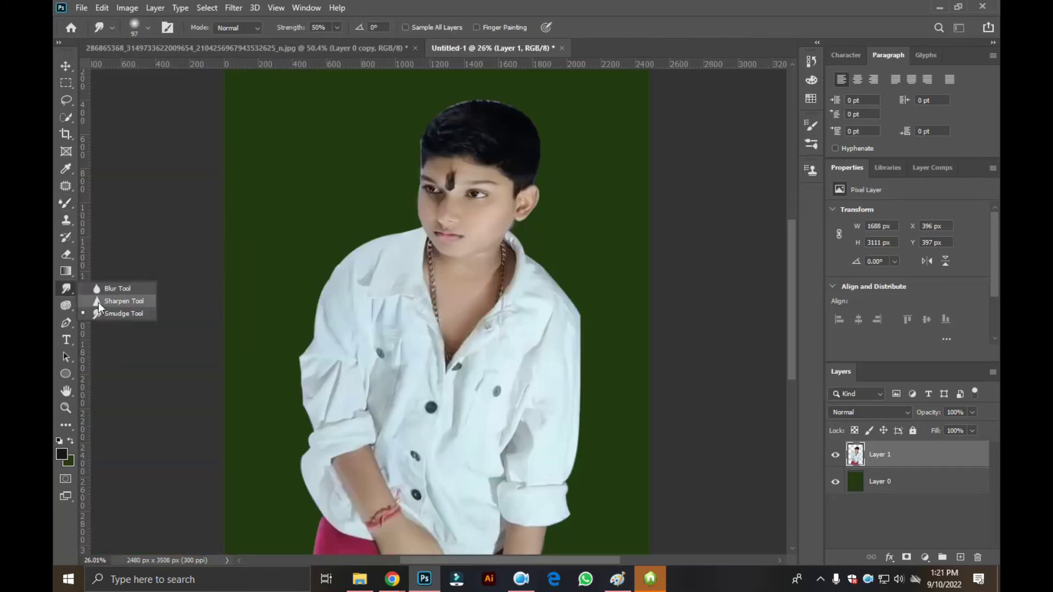
Step: Choose the Sharpen Tool with a soft 55 px brush
{"action": "left_click", "coordinate": [98, 302]}
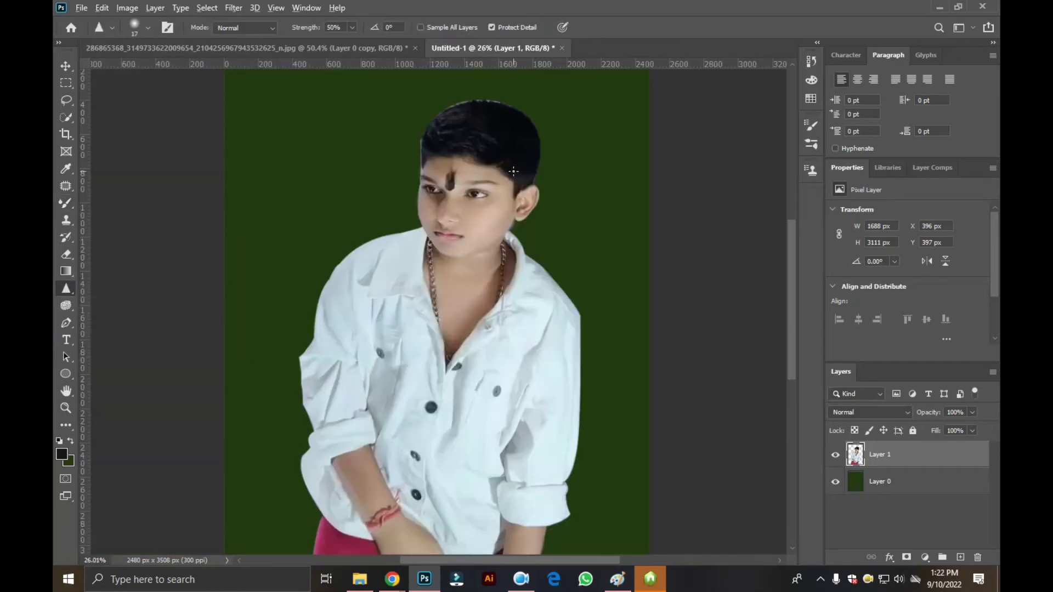
{"action": "scroll", "coordinate": [472, 194], "scroll_direction": "up", "scroll_amount": 3}
{"action": "scroll", "coordinate": [433, 217], "scroll_direction": "up", "scroll_amount": 3}
{"action": "scroll", "coordinate": [403, 233], "scroll_direction": "up", "scroll_amount": 2}
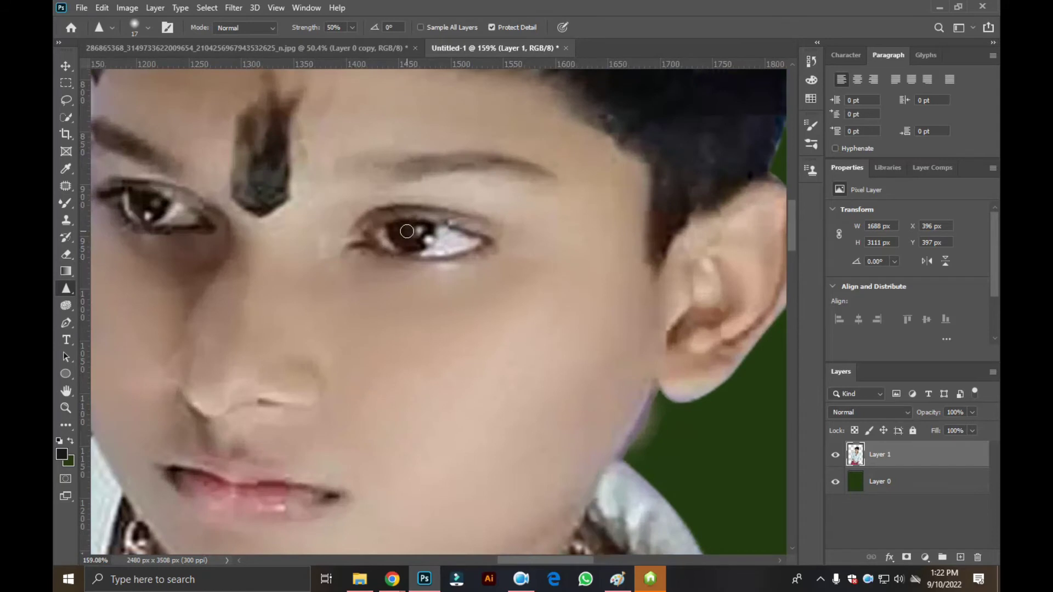
{"action": "right_click", "coordinate": [409, 232]}
{"action": "key", "text": "Return"}
Step: Zoom out to view the whole image
{"action": "scroll", "coordinate": [247, 262], "scroll_direction": "down", "scroll_amount": 3}
{"action": "scroll", "coordinate": [248, 261], "scroll_direction": "up", "scroll_amount": 1}
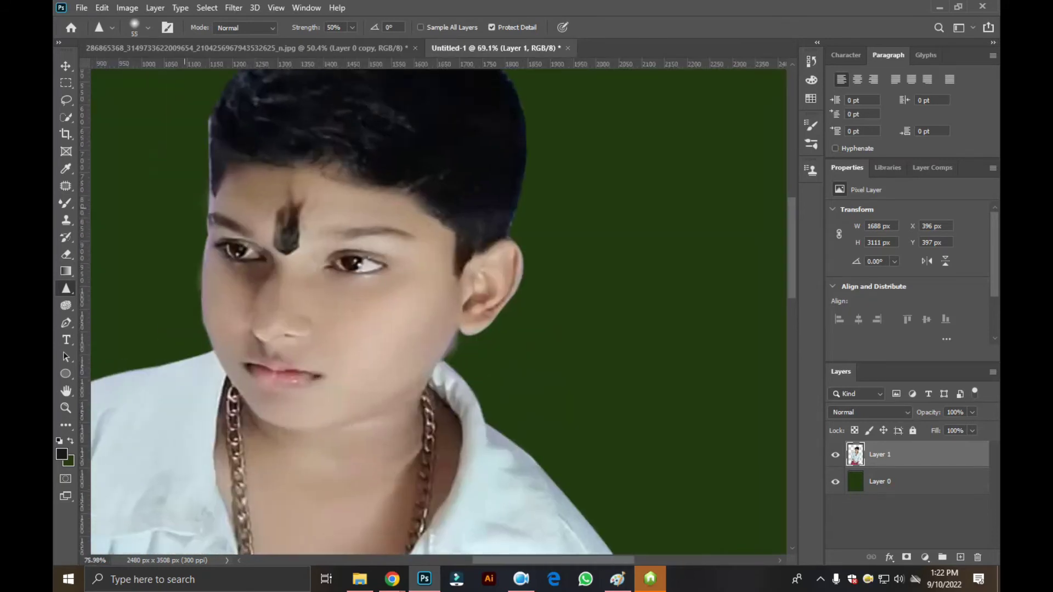
{"action": "scroll", "coordinate": [247, 261], "scroll_direction": "up", "scroll_amount": 2}
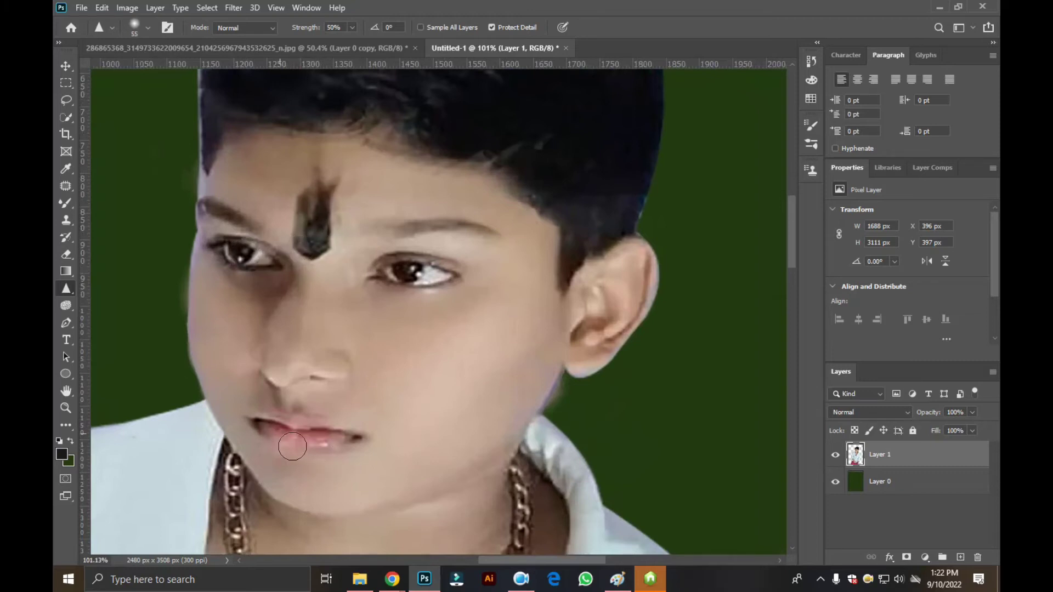
{"action": "scroll", "coordinate": [315, 440], "scroll_direction": "down", "scroll_amount": 2}
{"action": "scroll", "coordinate": [329, 411], "scroll_direction": "down", "scroll_amount": 2}
{"action": "scroll", "coordinate": [357, 384], "scroll_direction": "down", "scroll_amount": 3}
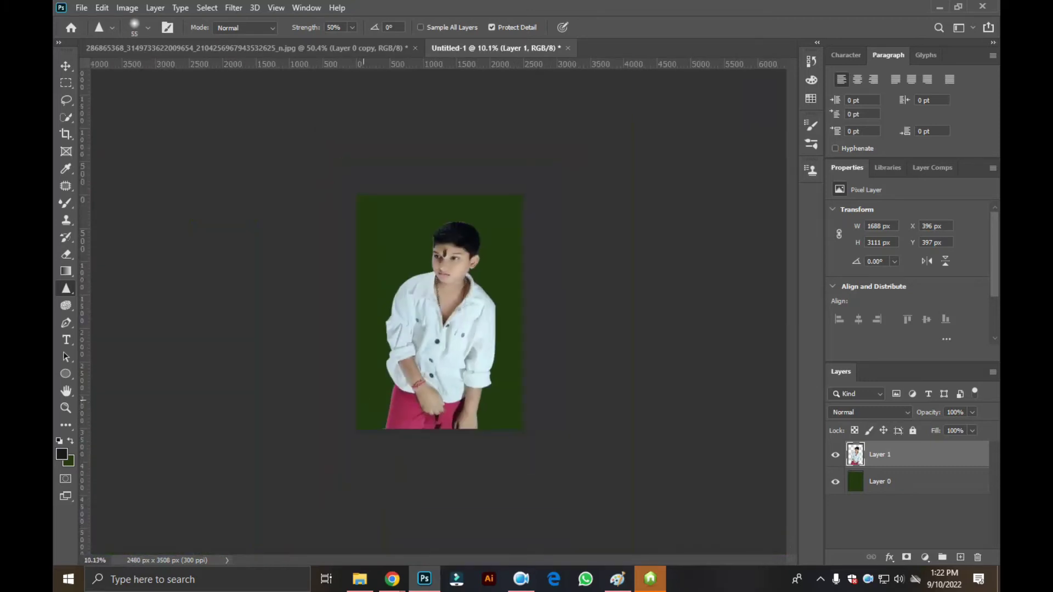
{"action": "scroll", "coordinate": [399, 354], "scroll_direction": "up", "scroll_amount": 4}
{"action": "scroll", "coordinate": [437, 409], "scroll_direction": "down", "scroll_amount": 2}
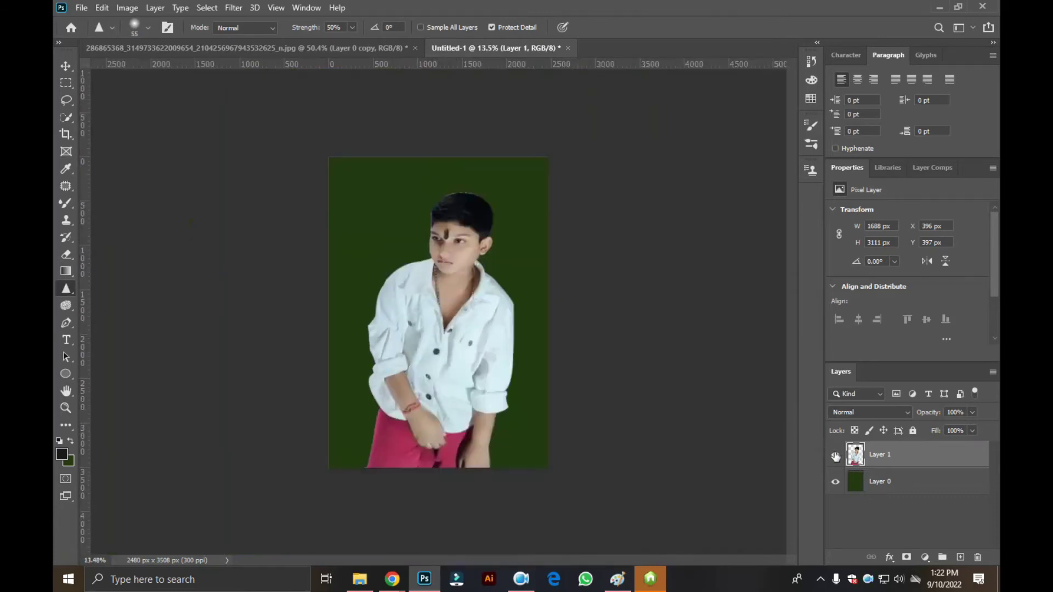
Step: Add a new Layer 2 beneath Layer 1 and pick the soft Brush Tool
{"action": "left_click", "coordinate": [960, 558]}
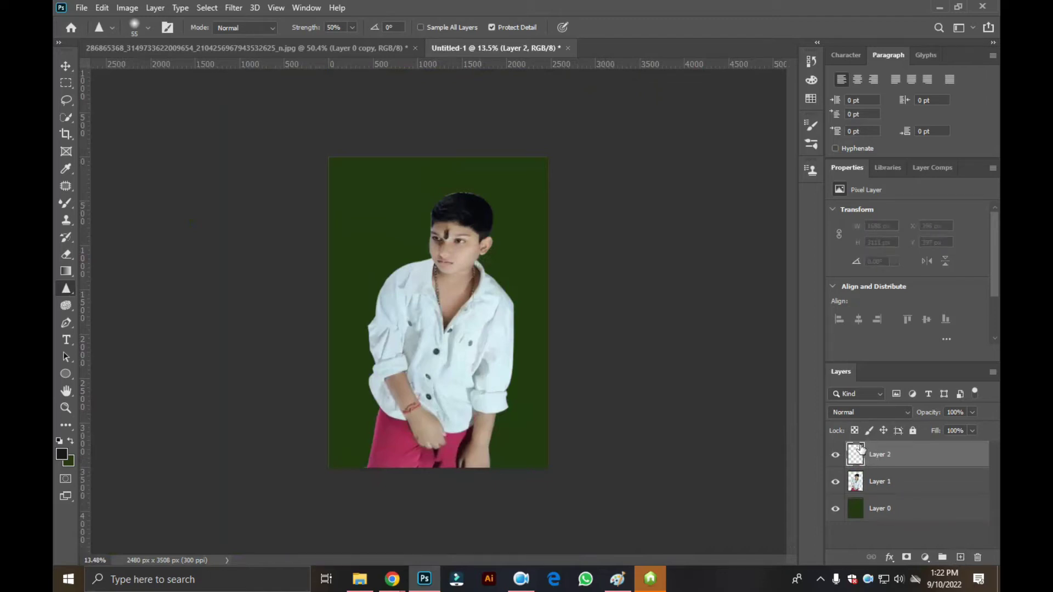
{"action": "left_click_drag", "start_coordinate": [858, 452], "coordinate": [831, 498]}
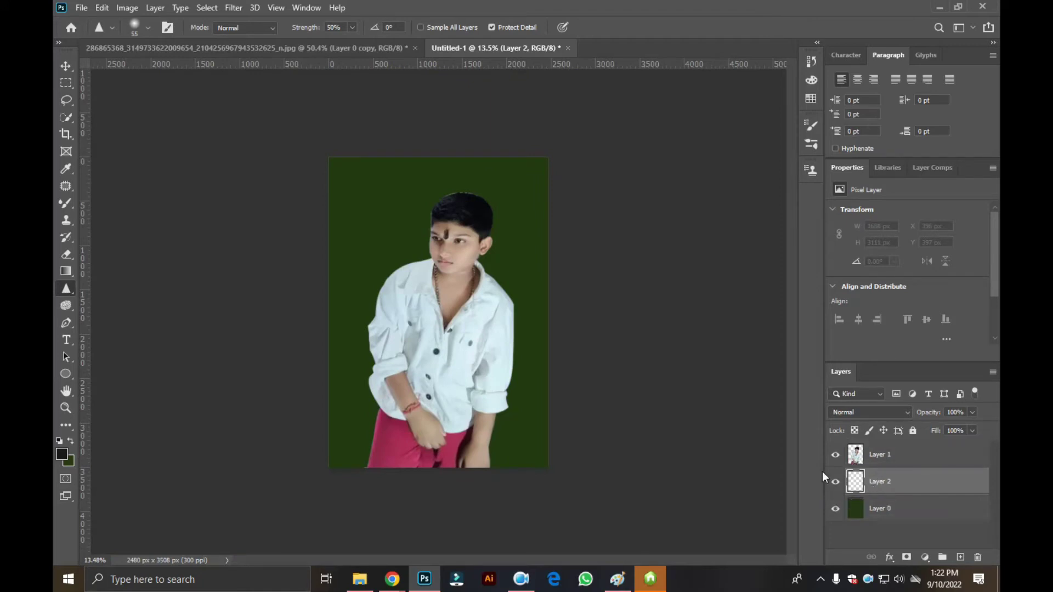
{"action": "right_click", "coordinate": [64, 200]}
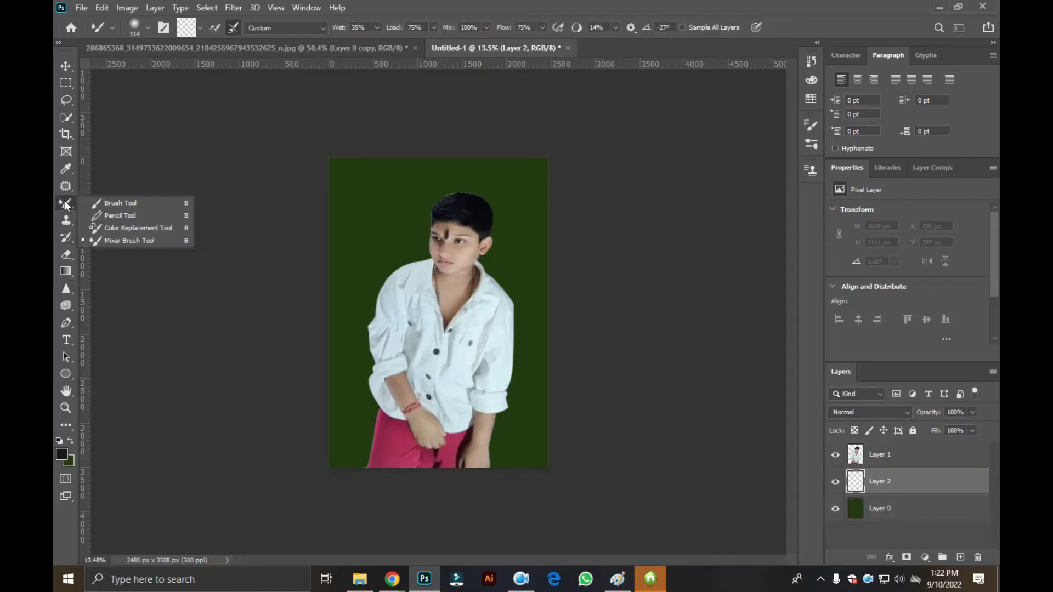
{"action": "left_click", "coordinate": [134, 208]}
{"action": "right_click", "coordinate": [376, 237]}
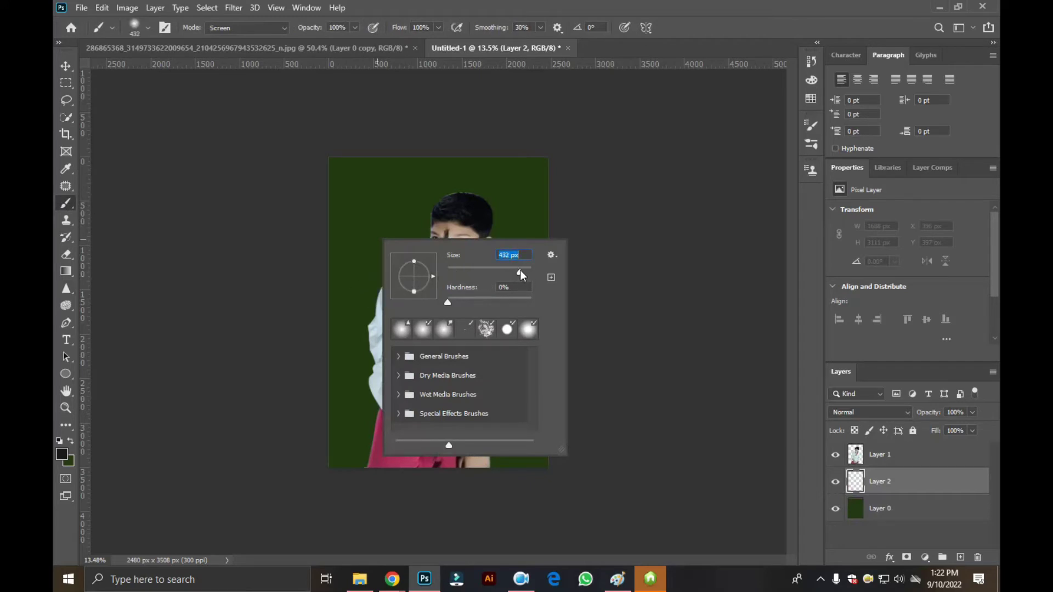
{"action": "key", "text": "Return"}
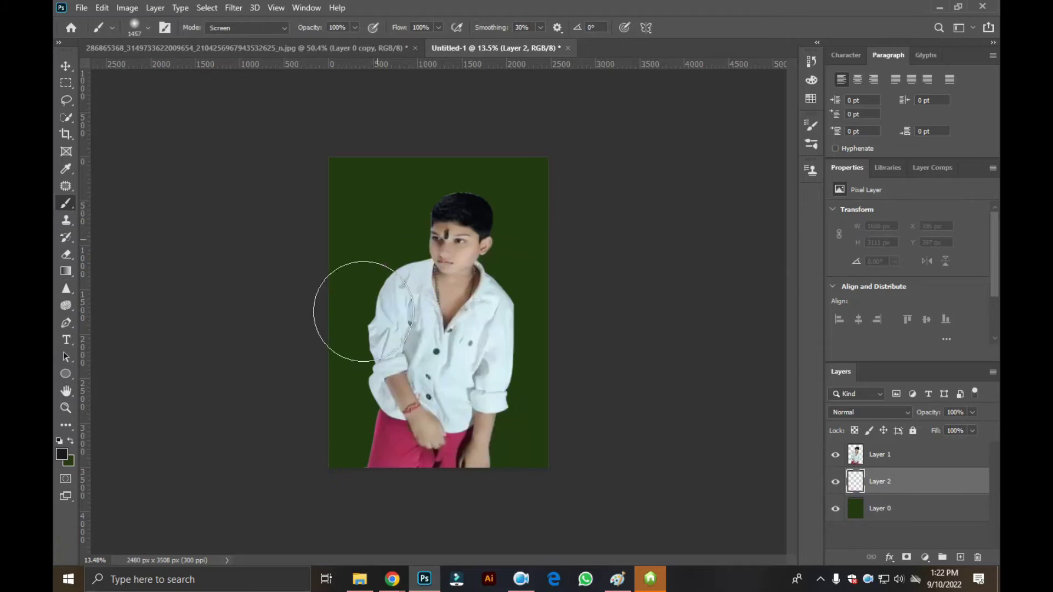
Step: Undo a test stroke and enlarge the soft brush considerably
{"action": "left_click_drag", "start_coordinate": [356, 313], "coordinate": [441, 311]}
{"action": "key", "text": "ctrl+z"}
{"action": "right_click", "coordinate": [443, 311]}
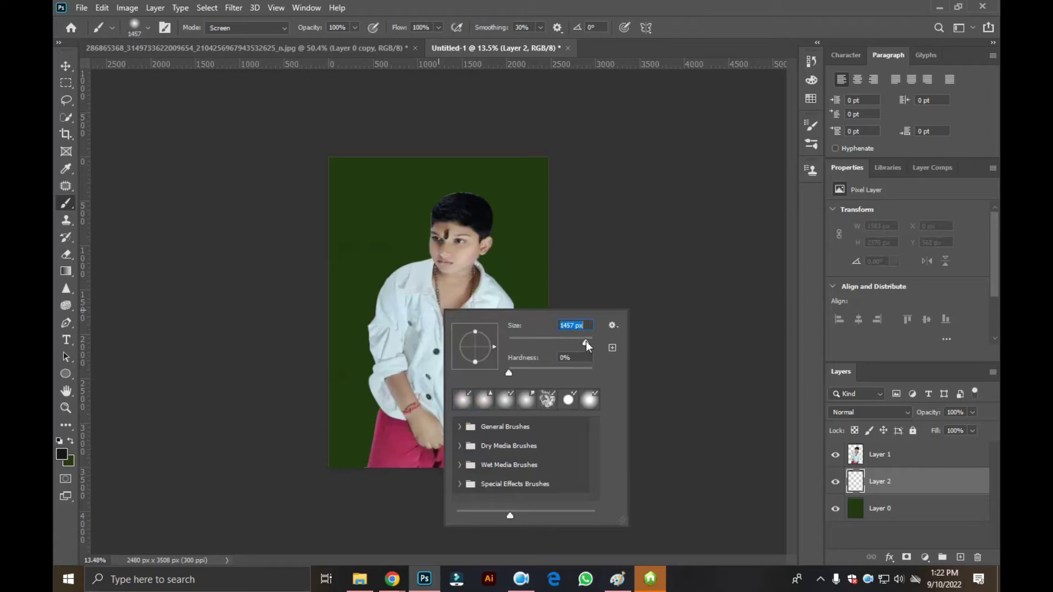
{"action": "type", "text": "2520"}
{"action": "key", "text": "Return"}
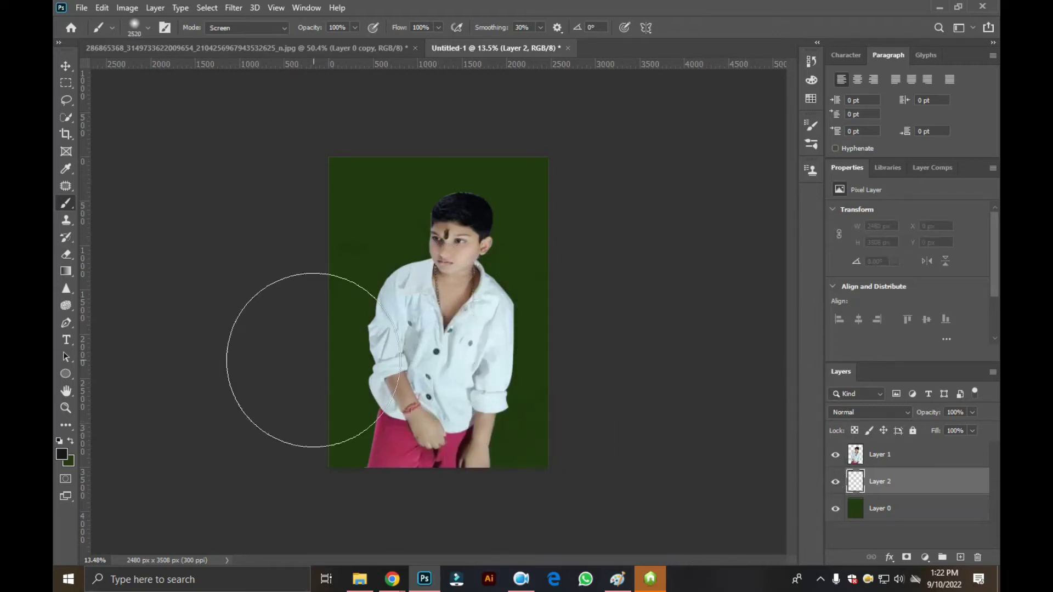
Step: Set the foreground colour to bright yellow and paint a glow around the boy
{"action": "left_click", "coordinate": [66, 459]}
{"action": "left_click", "coordinate": [495, 144]}
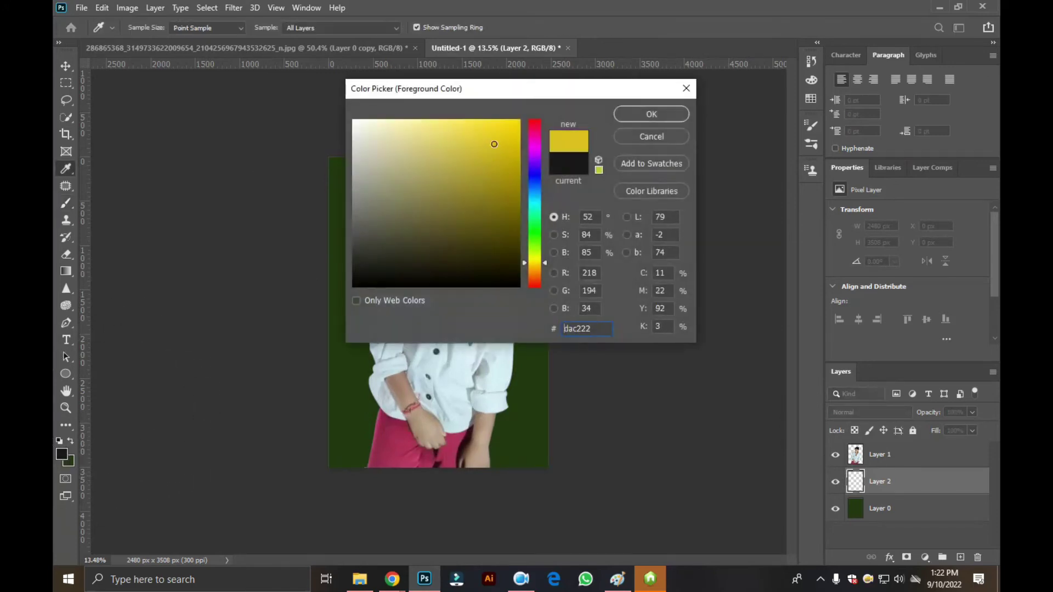
{"action": "left_click", "coordinate": [529, 265]}
{"action": "left_click_drag", "start_coordinate": [538, 265], "coordinate": [534, 269]}
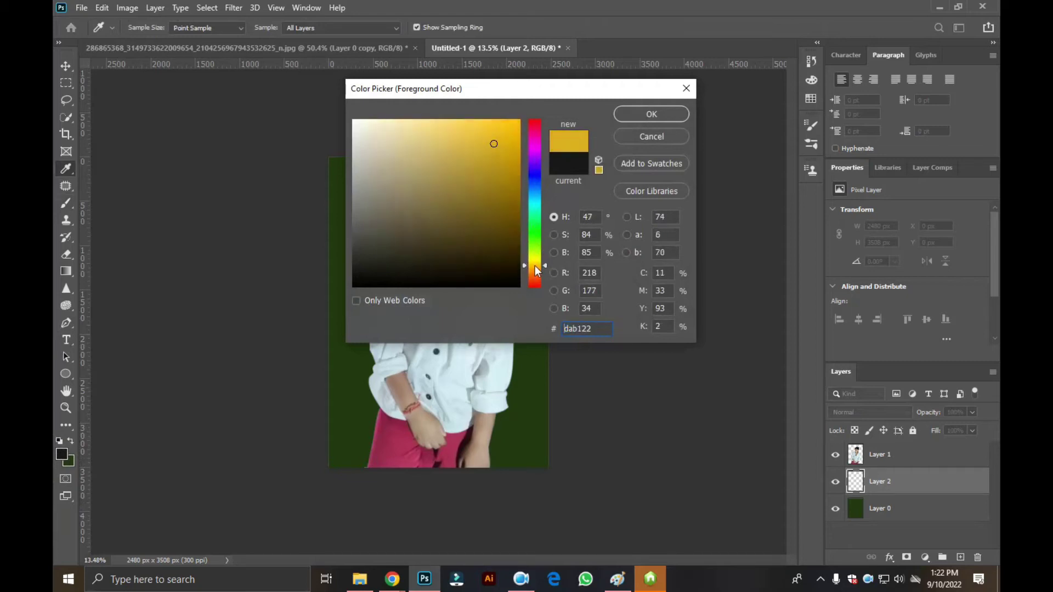
{"action": "left_click_drag", "start_coordinate": [534, 269], "coordinate": [535, 271]}
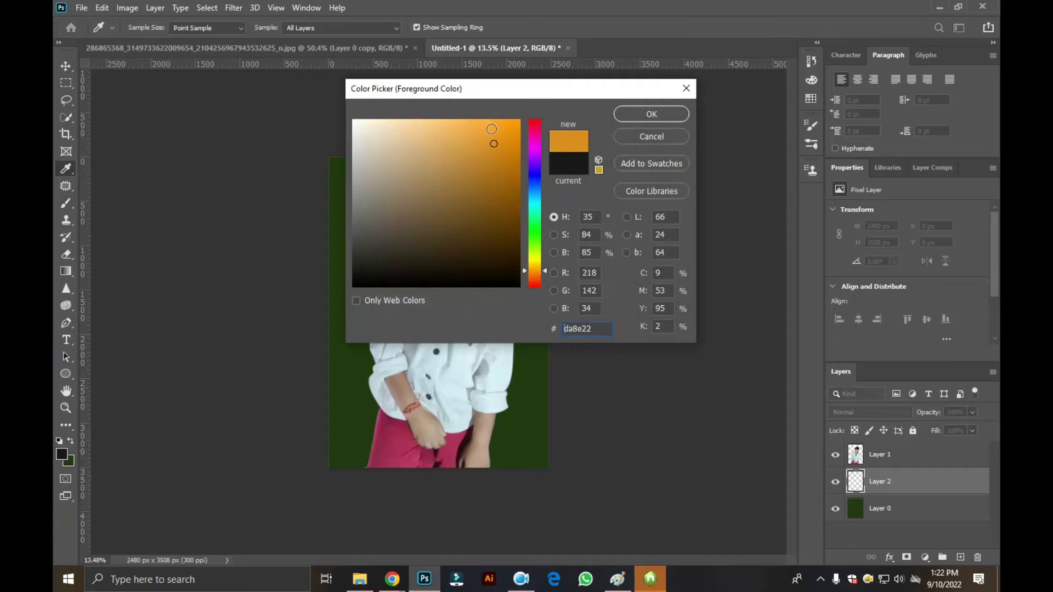
{"action": "left_click", "coordinate": [491, 129]}
{"action": "left_click", "coordinate": [534, 267]}
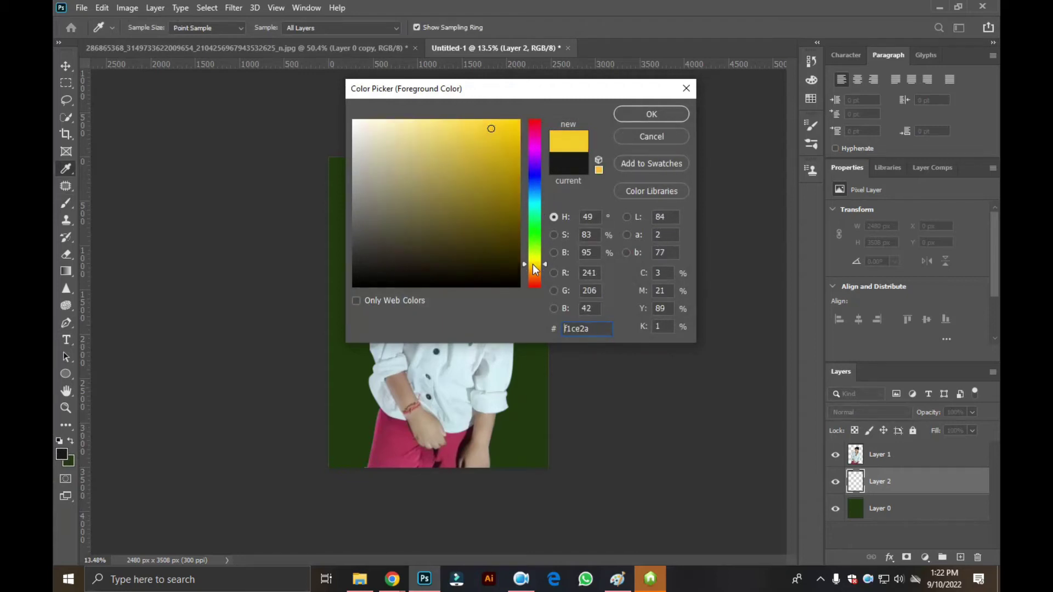
{"action": "left_click", "coordinate": [651, 113]}
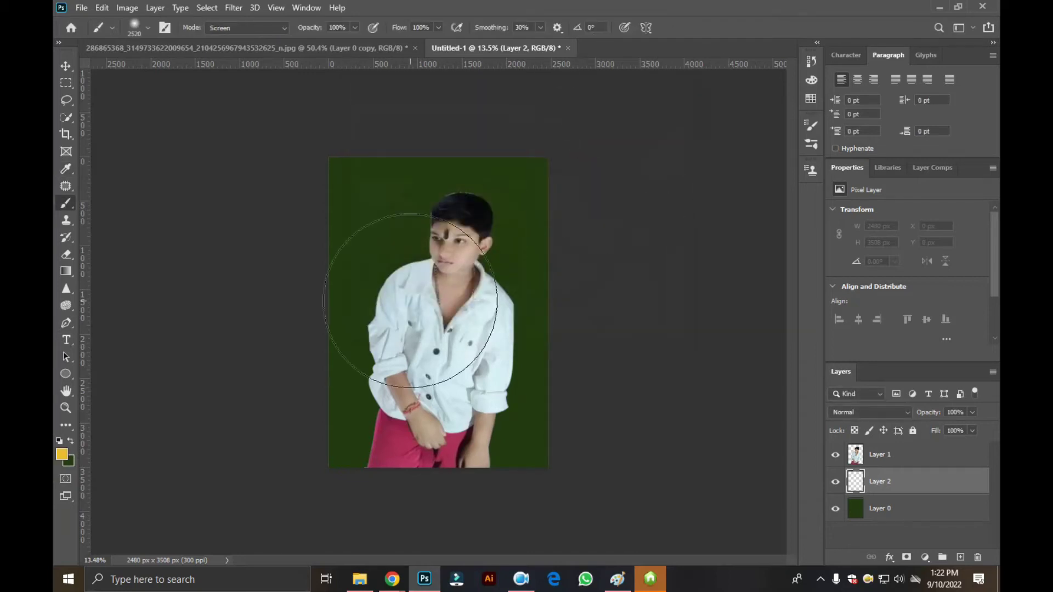
{"action": "left_click", "coordinate": [442, 330]}
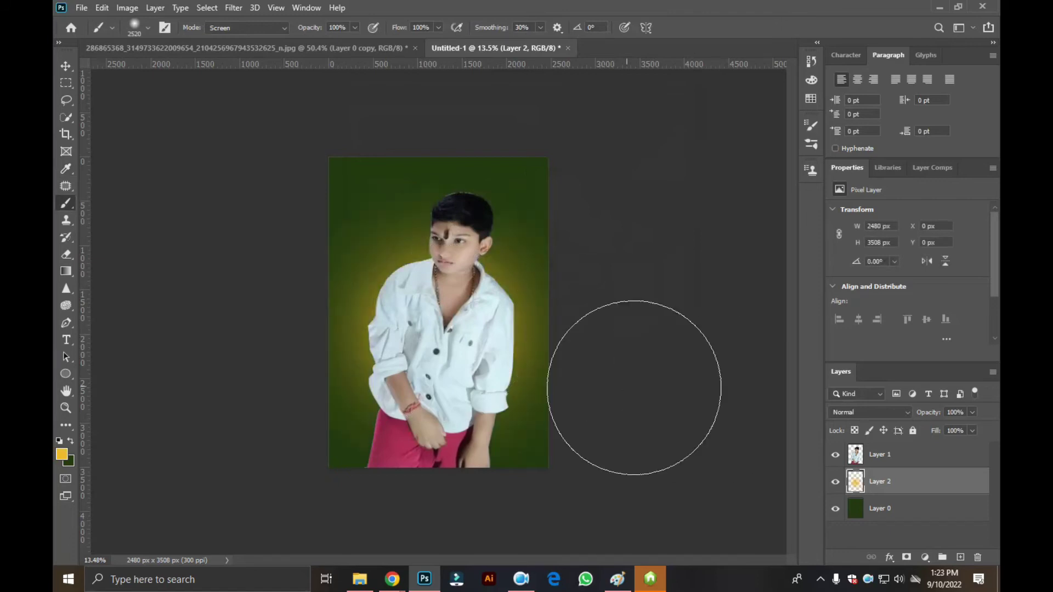
Step: Toggle Layer 1 and Layer 2 visibility to check the glow, then select the green background layer
{"action": "left_click", "coordinate": [835, 456]}
{"action": "left_click", "coordinate": [835, 456]}
{"action": "left_click", "coordinate": [836, 482]}
{"action": "left_click", "coordinate": [880, 509]}
{"action": "key", "text": "v"}
{"action": "left_click", "coordinate": [166, 128]}
{"action": "scroll", "coordinate": [258, 145], "scroll_direction": "up", "scroll_amount": 3}
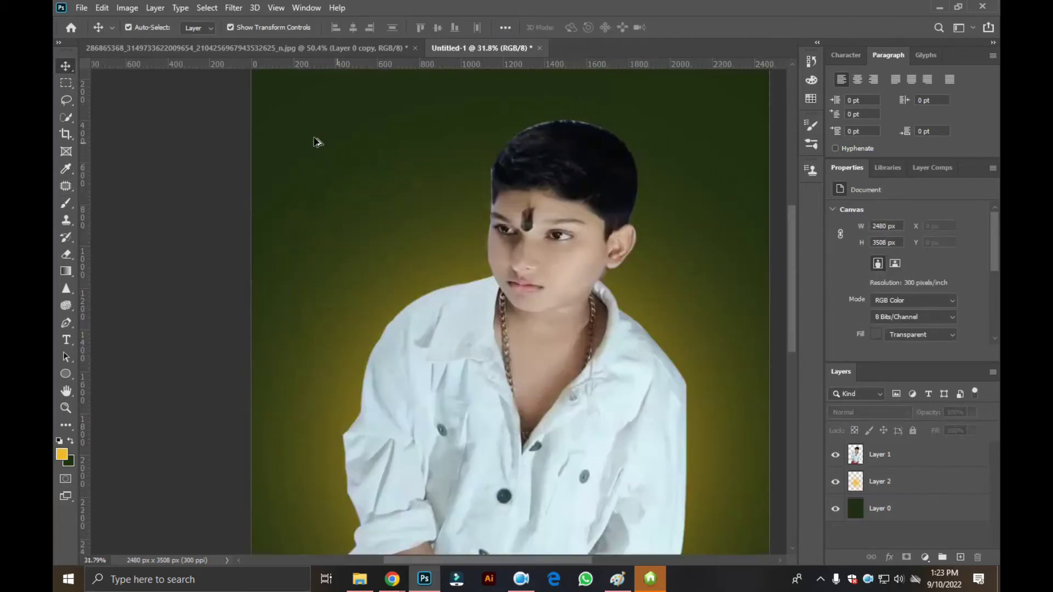
{"action": "scroll", "coordinate": [486, 200], "scroll_direction": "down", "scroll_amount": 5}
{"action": "scroll", "coordinate": [487, 200], "scroll_direction": "up", "scroll_amount": 3}
{"action": "scroll", "coordinate": [494, 167], "scroll_direction": "up", "scroll_amount": 4}
{"action": "scroll", "coordinate": [389, 126], "scroll_direction": "up", "scroll_amount": 3}
{"action": "scroll", "coordinate": [390, 126], "scroll_direction": "up", "scroll_amount": 1}
{"action": "scroll", "coordinate": [405, 106], "scroll_direction": "down", "scroll_amount": 3}
{"action": "scroll", "coordinate": [455, 225], "scroll_direction": "down", "scroll_amount": 3}
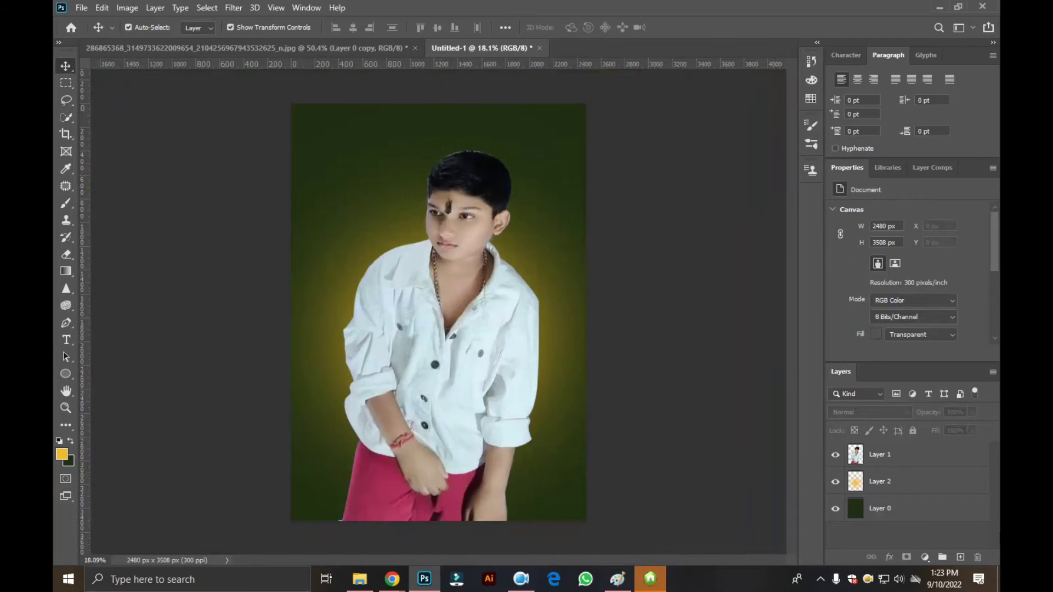
Step: Apply Brightness/Contrast of Brightness 26 and Contrast 46 to the boy's Layer 1
{"action": "left_click", "coordinate": [866, 464]}
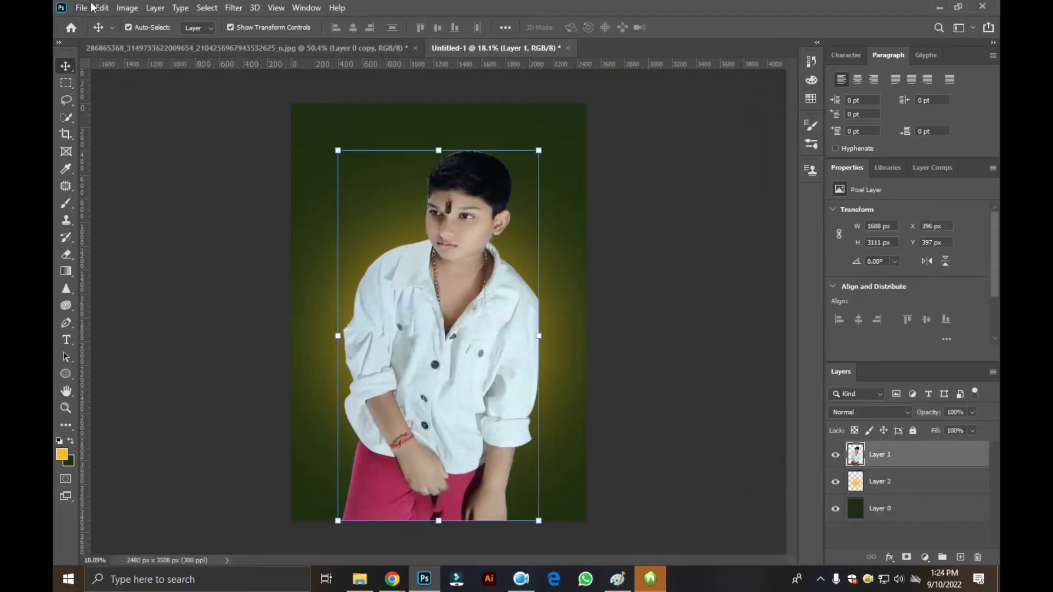
{"action": "left_click", "coordinate": [124, 8]}
{"action": "mouse_move", "coordinate": [148, 41]}
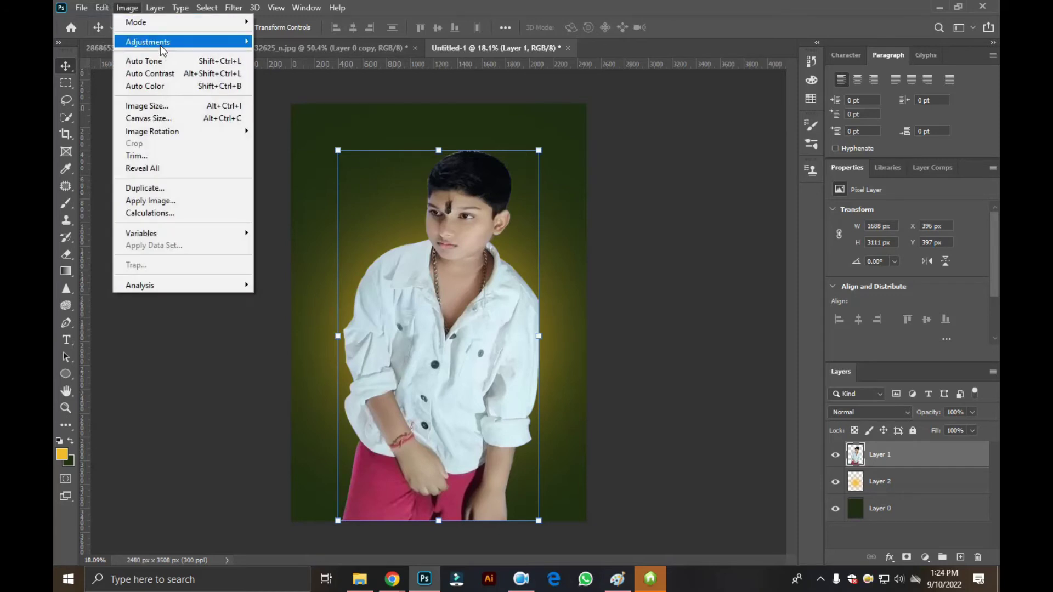
{"action": "left_click", "coordinate": [300, 41]}
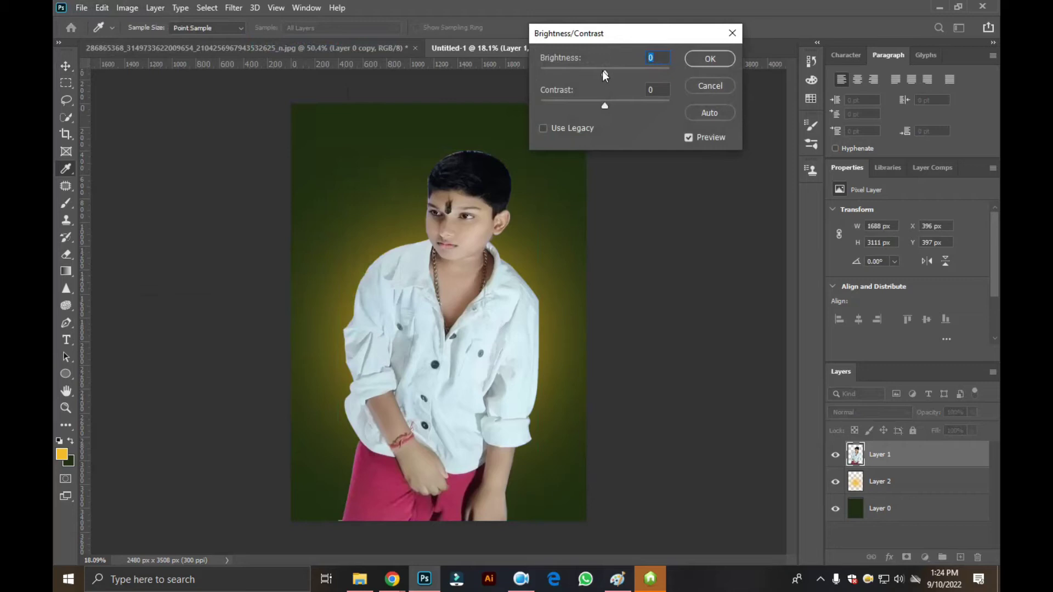
{"action": "mouse_move", "coordinate": [602, 71]}
{"action": "left_mouse_down"}
{"action": "mouse_move", "coordinate": [616, 73]}
{"action": "mouse_move", "coordinate": [616, 106]}
{"action": "left_mouse_up"}
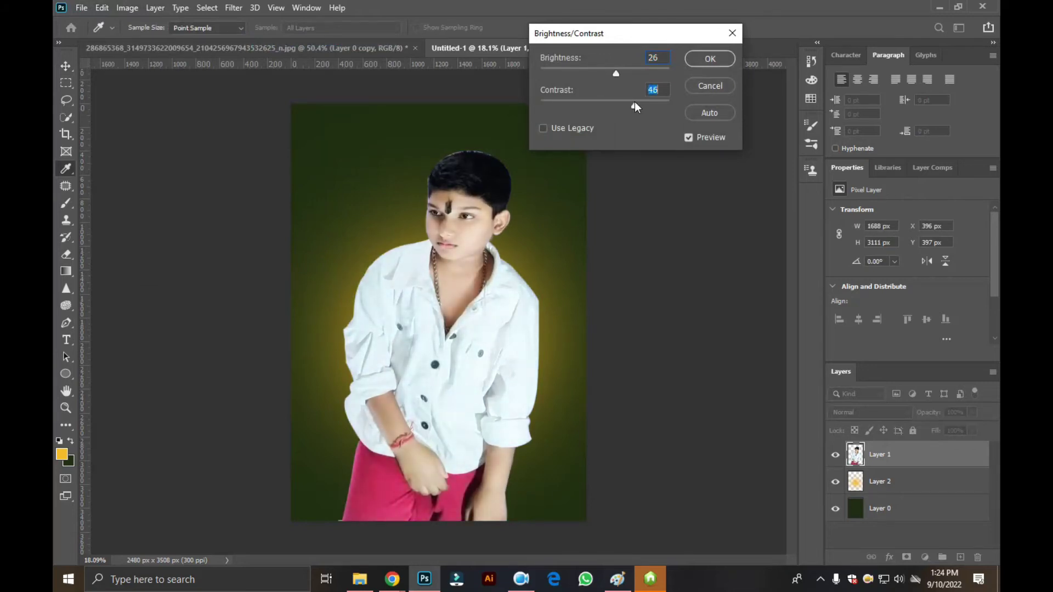
{"action": "left_click", "coordinate": [710, 59]}
Step: Try a slightly lower Exposure on Layer 1, then cancel it
{"action": "left_click", "coordinate": [127, 8]}
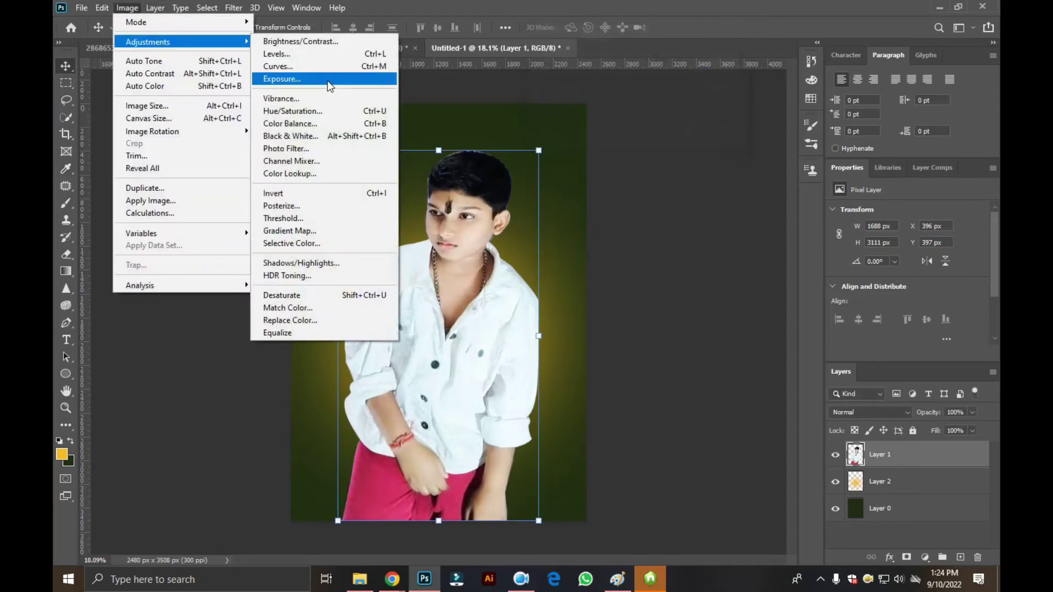
{"action": "mouse_move", "coordinate": [148, 41]}
{"action": "left_click", "coordinate": [307, 87]}
{"action": "left_click_drag", "start_coordinate": [688, 152], "coordinate": [686, 182]}
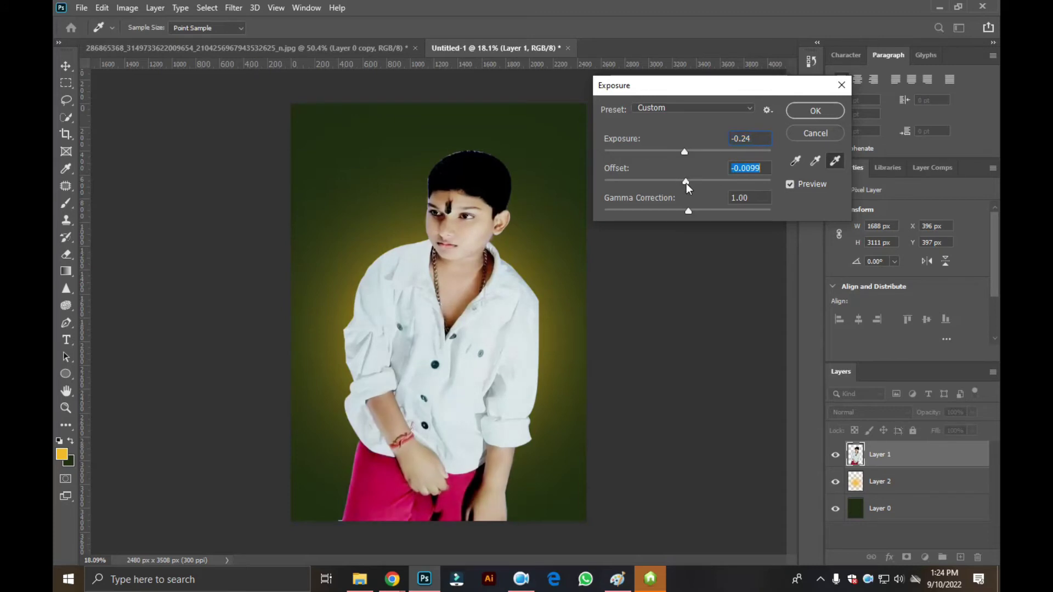
{"action": "left_click", "coordinate": [801, 133]}
Step: Try shifting Color Balance slightly toward cyan, then close the dialog and deselect
{"action": "left_click", "coordinate": [136, 11]}
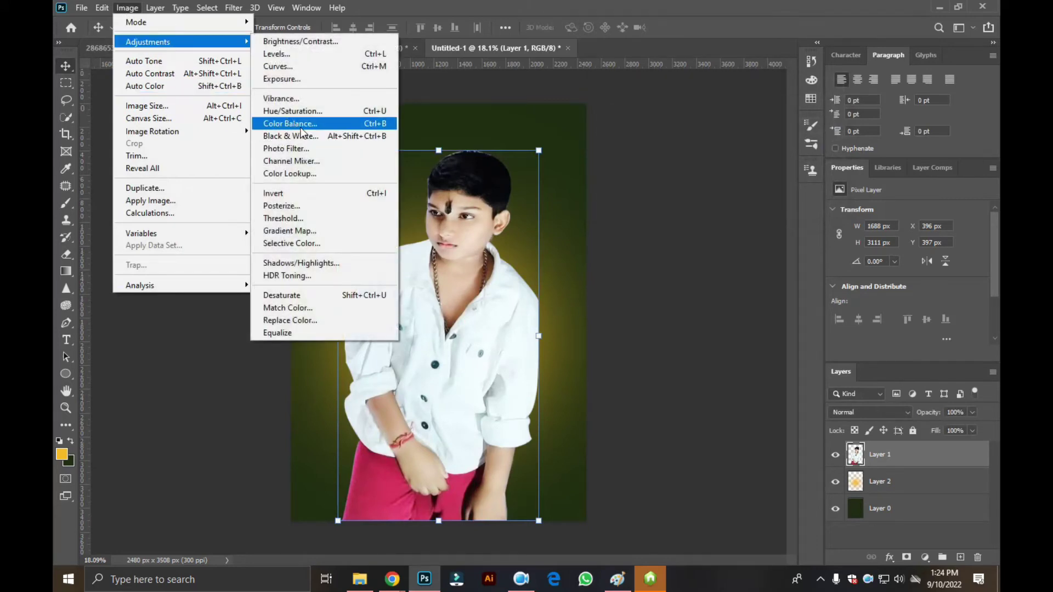
{"action": "left_click", "coordinate": [301, 124]}
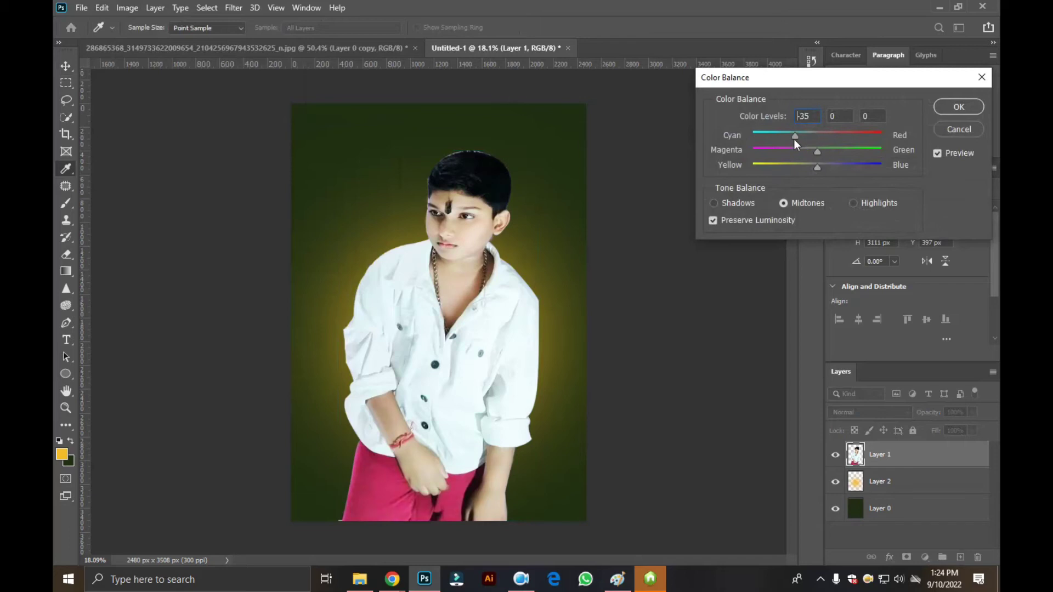
{"action": "left_click_drag", "start_coordinate": [821, 149], "coordinate": [811, 151]}
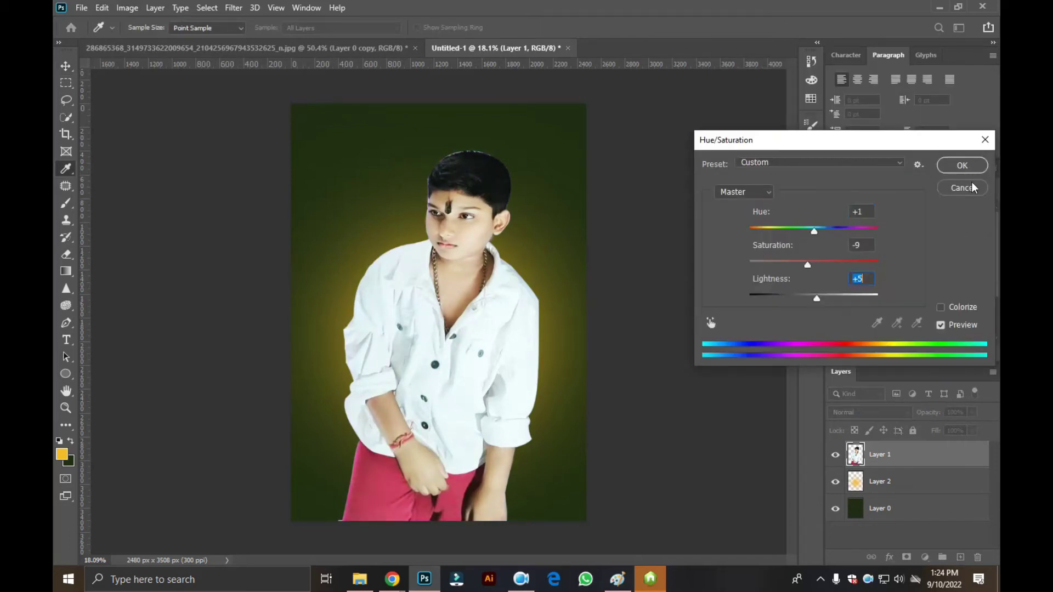
{"action": "left_click", "coordinate": [970, 170]}
{"action": "left_click", "coordinate": [647, 294]}
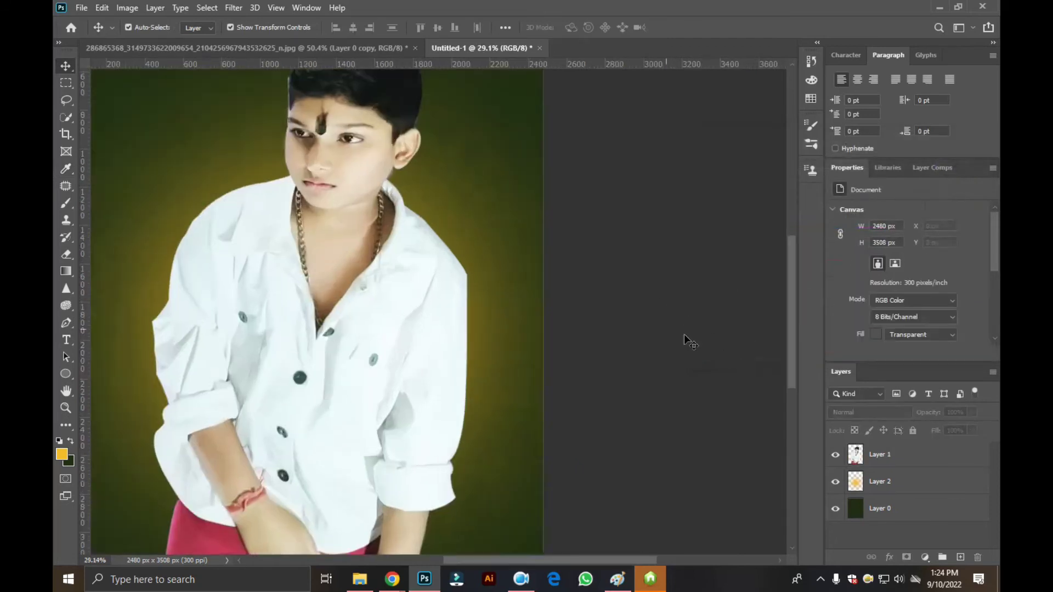
Step: Select the boy's pink trousers on Layer 1 with the Quick Selection Tool
{"action": "scroll", "coordinate": [684, 334], "scroll_direction": "up", "scroll_amount": 2}
{"action": "scroll", "coordinate": [391, 261], "scroll_direction": "down", "scroll_amount": 3}
{"action": "scroll", "coordinate": [558, 312], "scroll_direction": "up", "scroll_amount": 2}
{"action": "scroll", "coordinate": [558, 312], "scroll_direction": "down", "scroll_amount": 2}
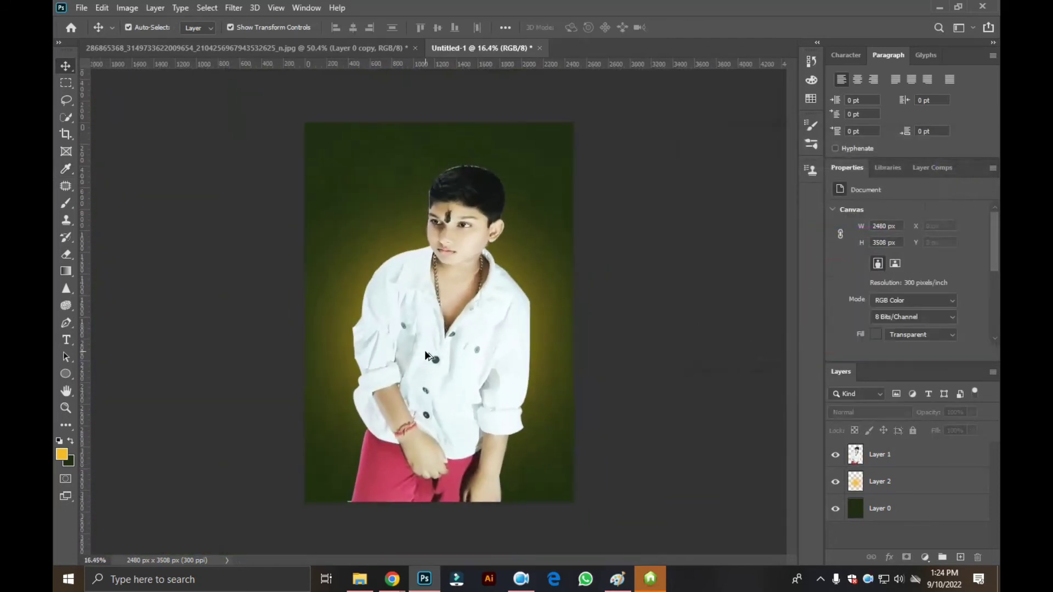
{"action": "left_click", "coordinate": [370, 463]}
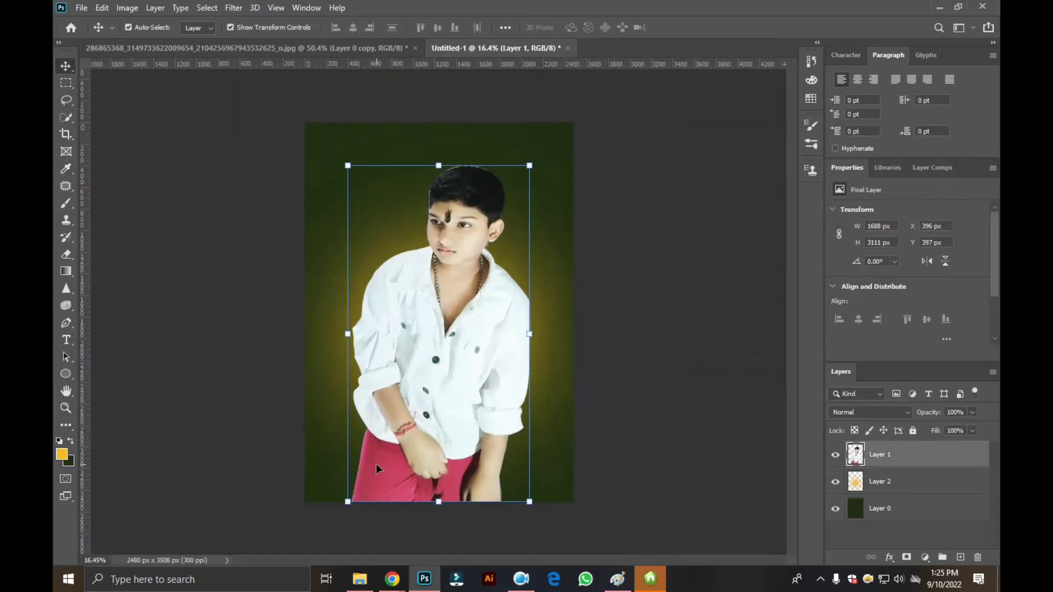
{"action": "left_click", "coordinate": [68, 121]}
{"action": "left_click", "coordinate": [122, 131]}
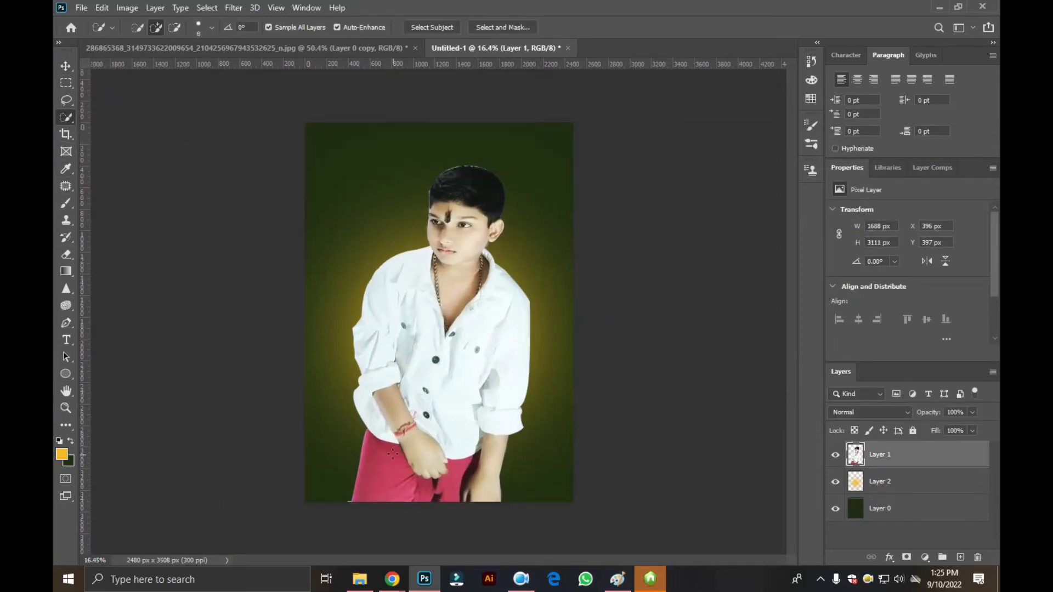
{"action": "left_click_drag", "start_coordinate": [367, 456], "coordinate": [465, 502]}
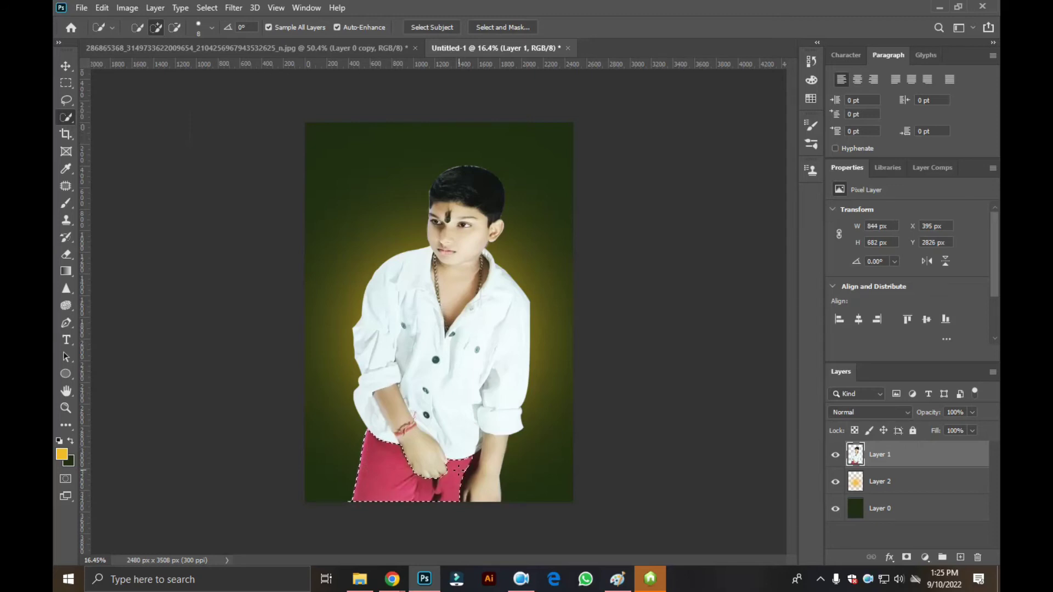
Step: Raise the trousers' Hue/Saturation Saturation to +15
{"action": "left_click", "coordinate": [127, 7]}
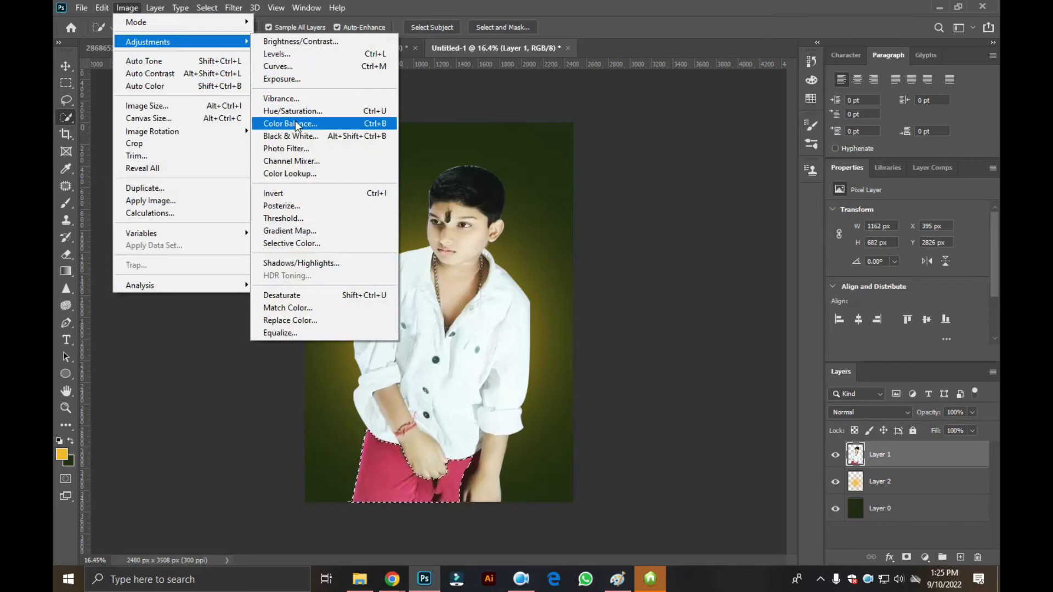
{"action": "mouse_move", "coordinate": [148, 41]}
{"action": "left_click", "coordinate": [291, 111]}
{"action": "left_click_drag", "start_coordinate": [817, 266], "coordinate": [825, 265]}
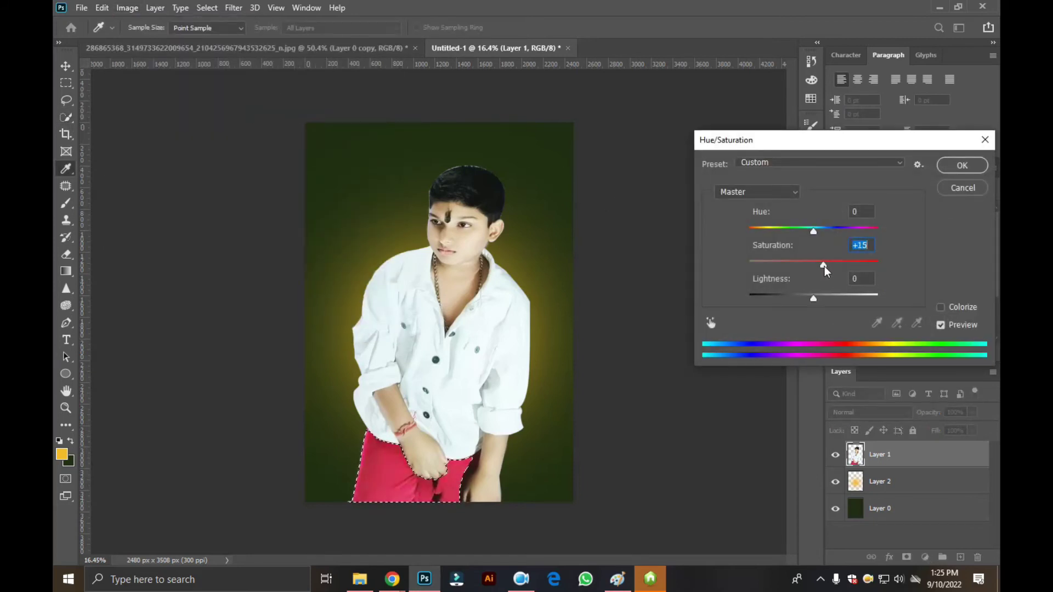
{"action": "left_click", "coordinate": [963, 166]}
{"action": "key", "text": "w"}
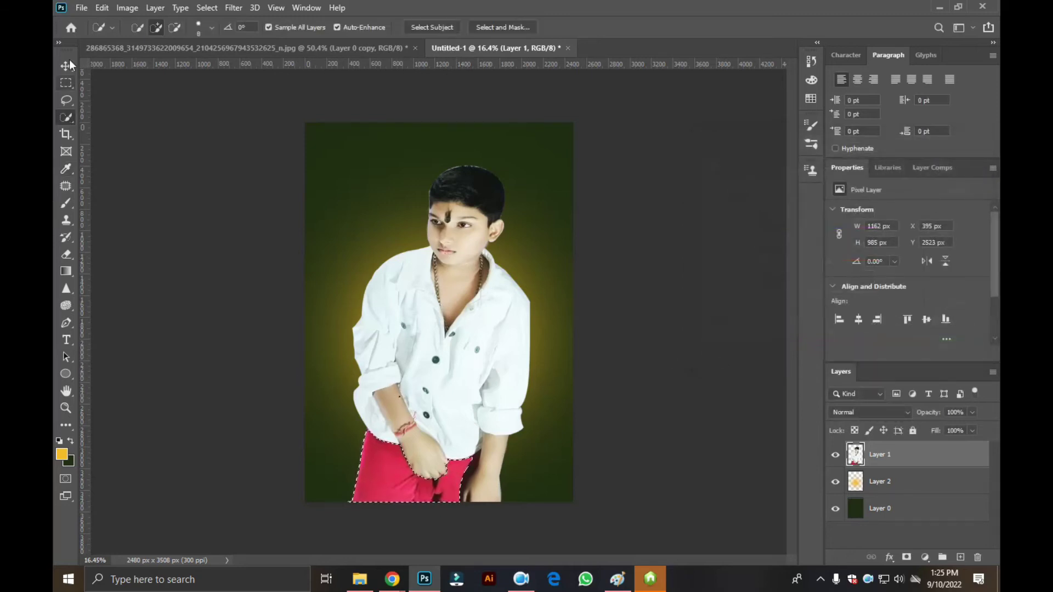
Step: Clear the trousers selection and quick-select the face, neck, forehead mark, forearms and hands
{"action": "key", "text": "ctrl+d"}
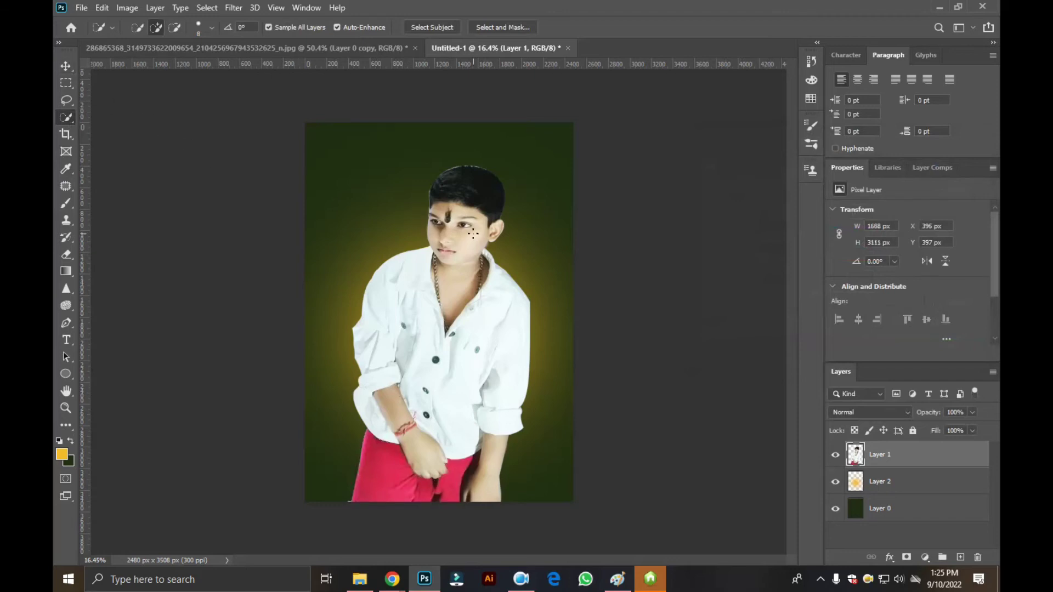
{"action": "mouse_move", "coordinate": [454, 230]}
{"action": "left_mouse_down"}
{"action": "mouse_move", "coordinate": [466, 299]}
{"action": "mouse_move", "coordinate": [448, 220]}
{"action": "left_mouse_up"}
{"action": "left_click", "coordinate": [444, 217]}
{"action": "left_click", "coordinate": [390, 406]}
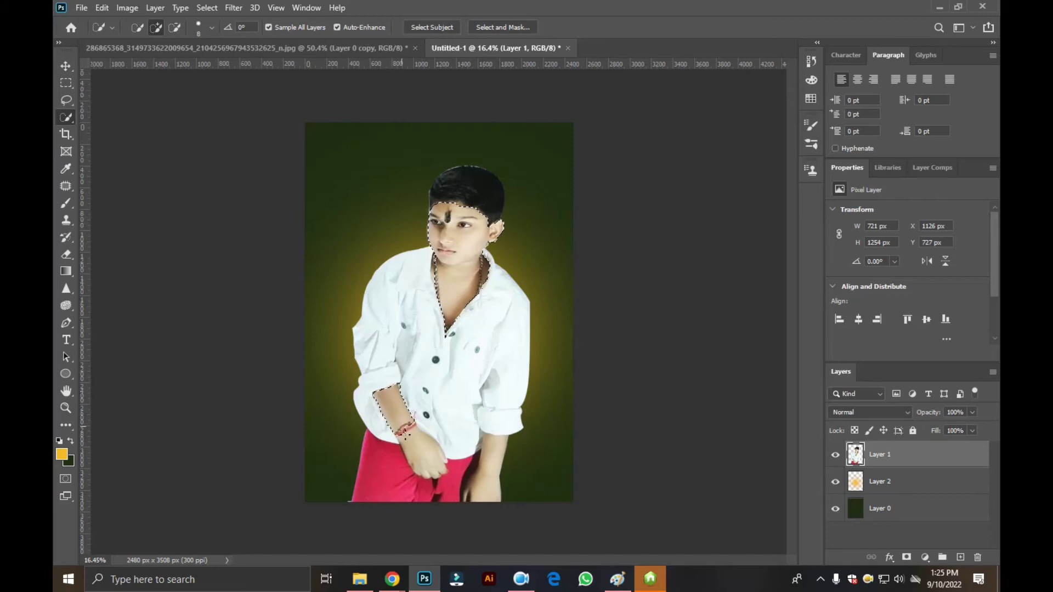
{"action": "left_click", "coordinate": [488, 451]}
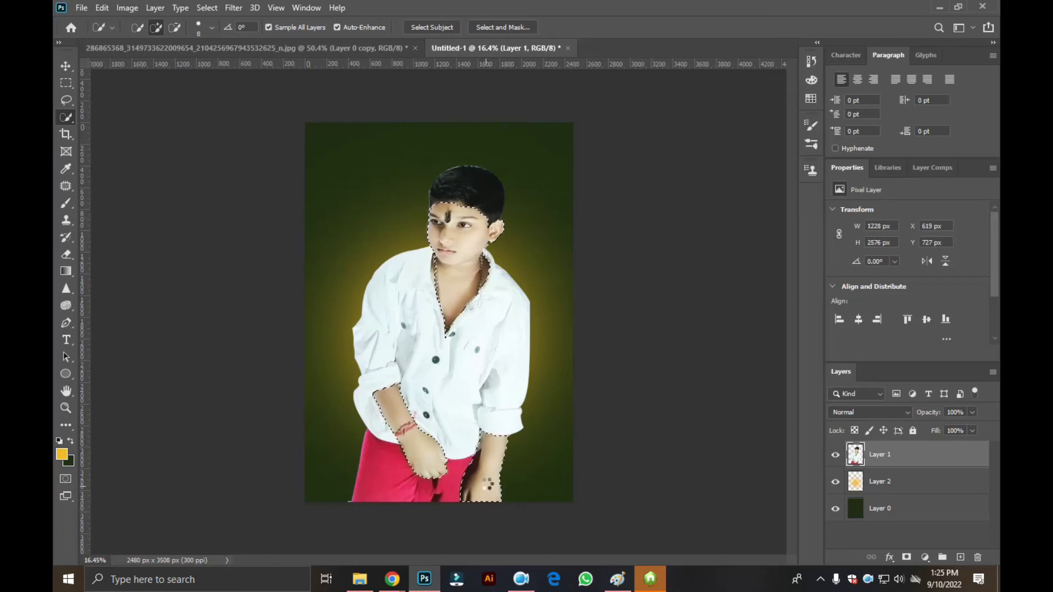
{"action": "left_click_drag", "start_coordinate": [433, 472], "coordinate": [389, 417]}
Step: Refine the skin selection with Alt, removing the accidentally added trousers
{"action": "scroll", "coordinate": [483, 436], "scroll_direction": "up", "scroll_amount": 5}
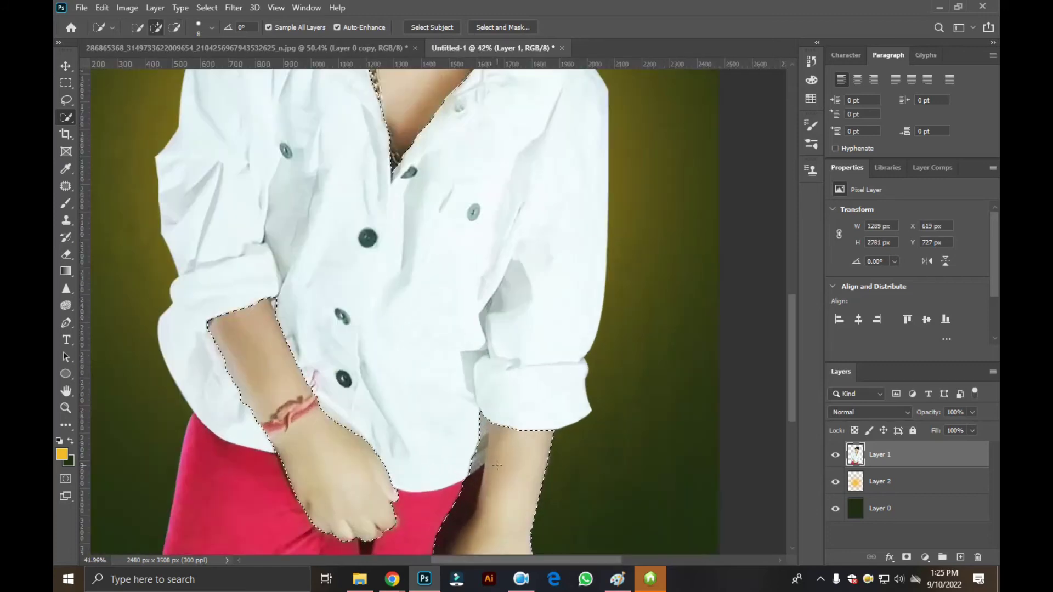
{"action": "key", "text": "alt"}
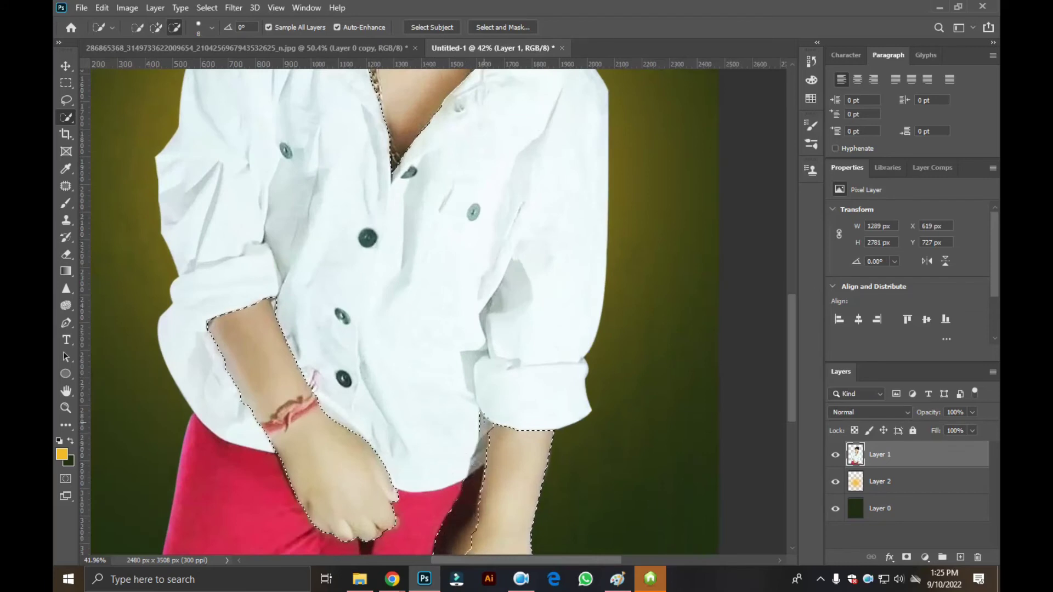
{"action": "scroll", "coordinate": [480, 417], "scroll_direction": "down", "scroll_amount": 2}
{"action": "left_click_drag", "start_coordinate": [478, 403], "coordinate": [468, 417]}
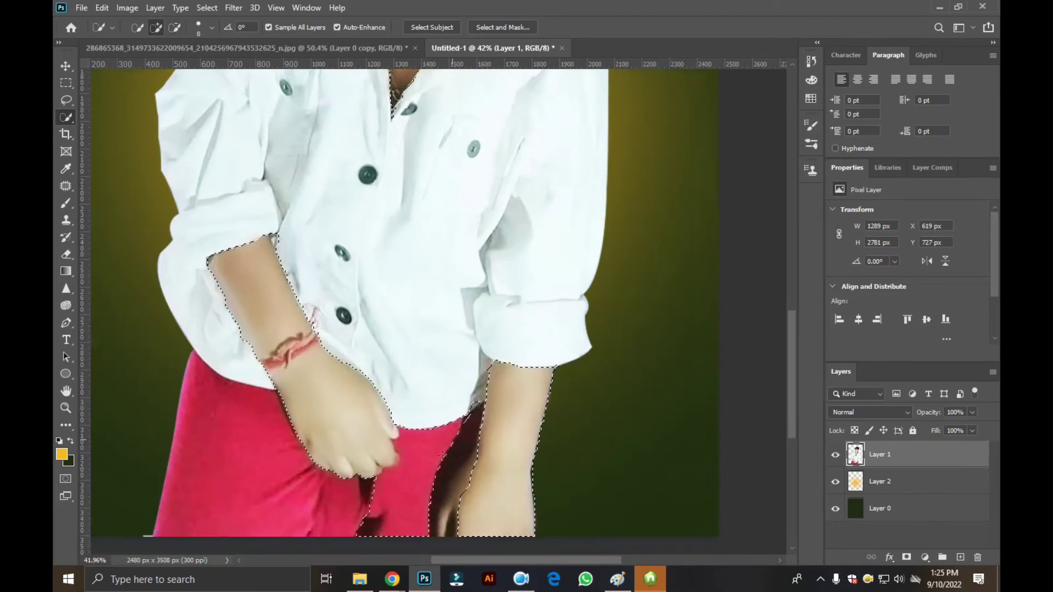
{"action": "key", "text": "ctrl+z"}
{"action": "key", "text": "alt"}
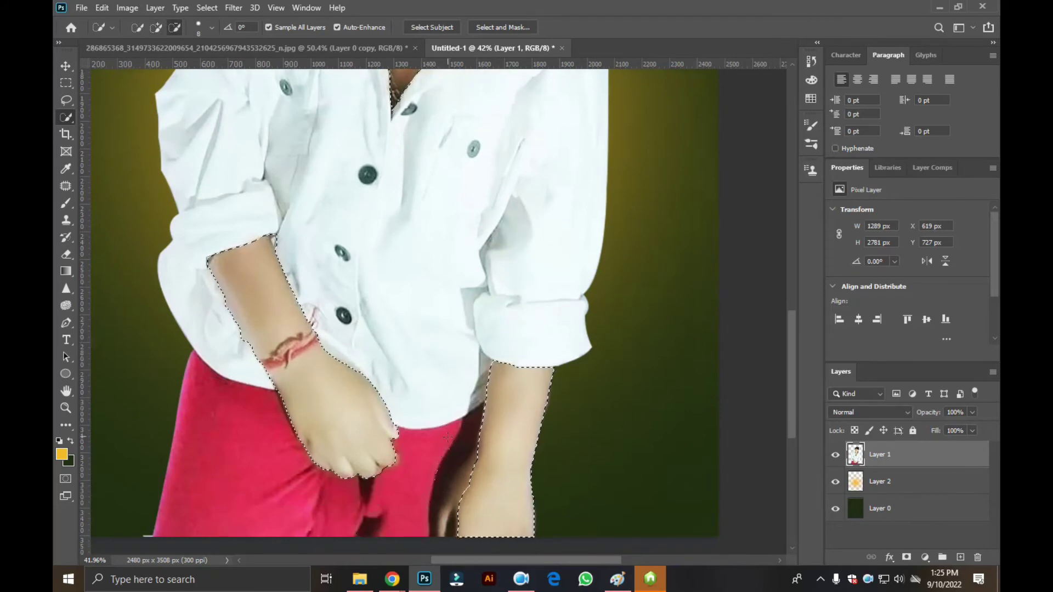
{"action": "scroll", "coordinate": [444, 435], "scroll_direction": "down", "scroll_amount": 3}
Step: In the Camera Raw Filter, cool Temperature to −3, set Contrast +13 and raise Whites
{"action": "left_click", "coordinate": [234, 8]}
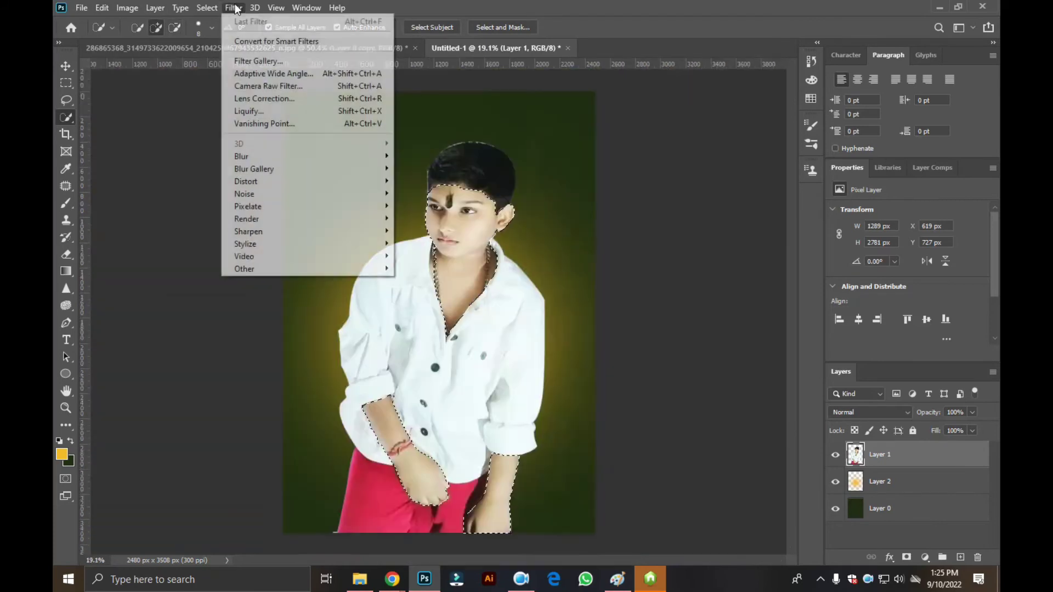
{"action": "left_click", "coordinate": [255, 8]}
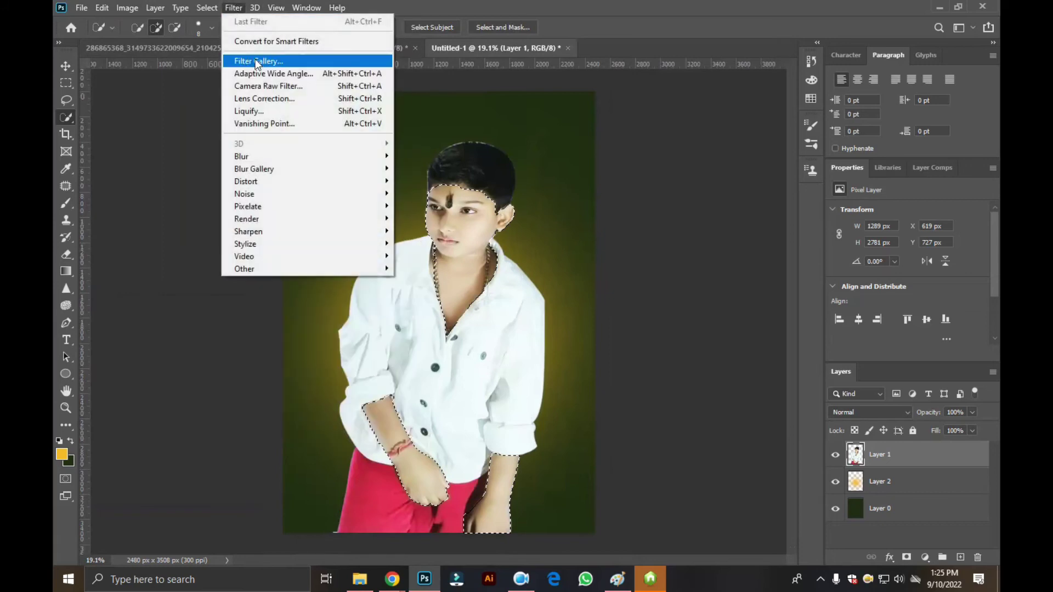
{"action": "left_click", "coordinate": [277, 88]}
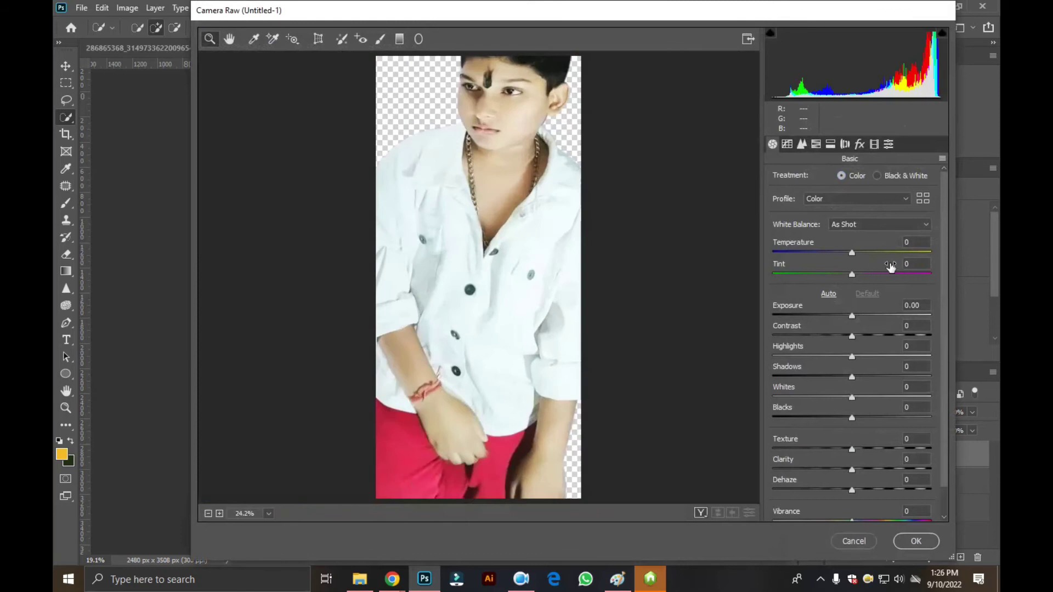
{"action": "mouse_move", "coordinate": [854, 254]}
{"action": "left_mouse_down"}
{"action": "mouse_move", "coordinate": [876, 253]}
{"action": "mouse_move", "coordinate": [851, 252]}
{"action": "mouse_move", "coordinate": [840, 275]}
{"action": "left_mouse_up"}
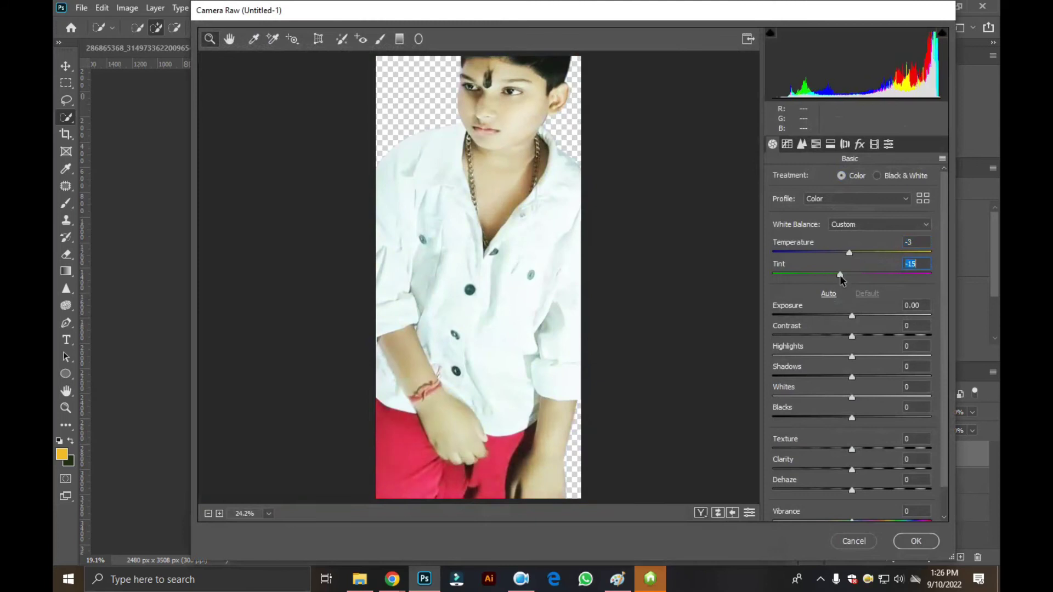
{"action": "mouse_move", "coordinate": [852, 332]}
{"action": "left_mouse_down"}
{"action": "mouse_move", "coordinate": [865, 325]}
{"action": "mouse_move", "coordinate": [863, 375]}
{"action": "left_mouse_up"}
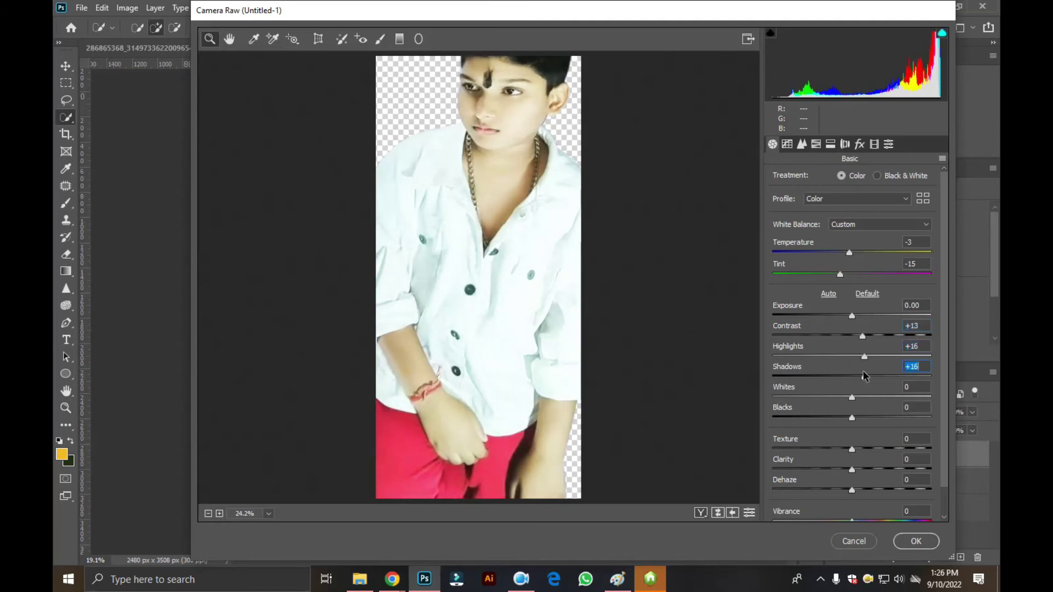
{"action": "left_click_drag", "start_coordinate": [852, 397], "coordinate": [865, 397]}
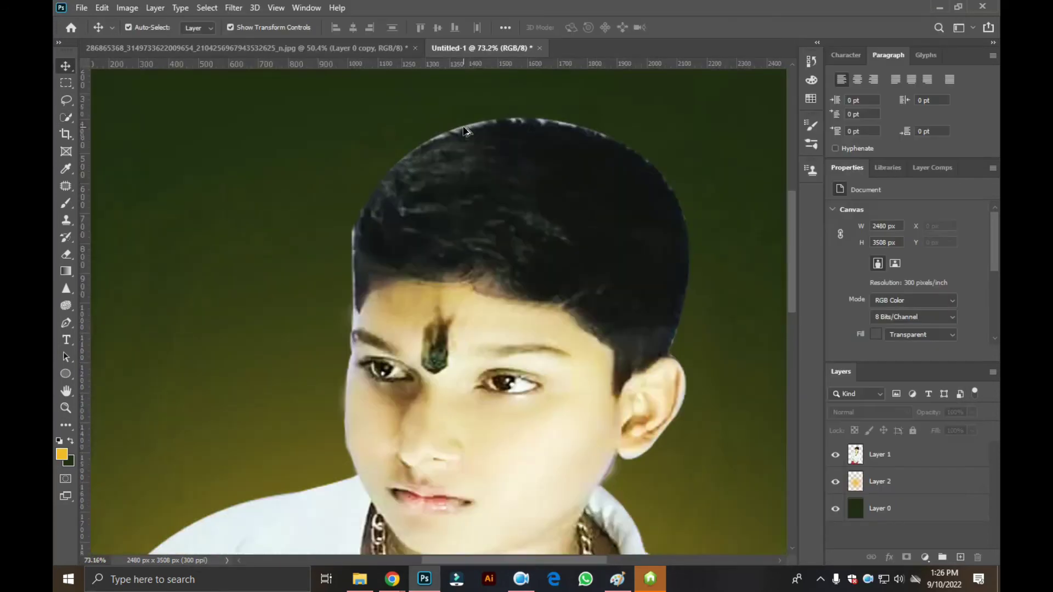
Step: On Layer 1, use the plain Eraser to remove the rough fringe along the top of the boy's hair
{"action": "scroll", "coordinate": [486, 133], "scroll_direction": "up", "scroll_amount": 3}
{"action": "scroll", "coordinate": [493, 121], "scroll_direction": "up", "scroll_amount": 2}
{"action": "scroll", "coordinate": [483, 126], "scroll_direction": "up", "scroll_amount": 1}
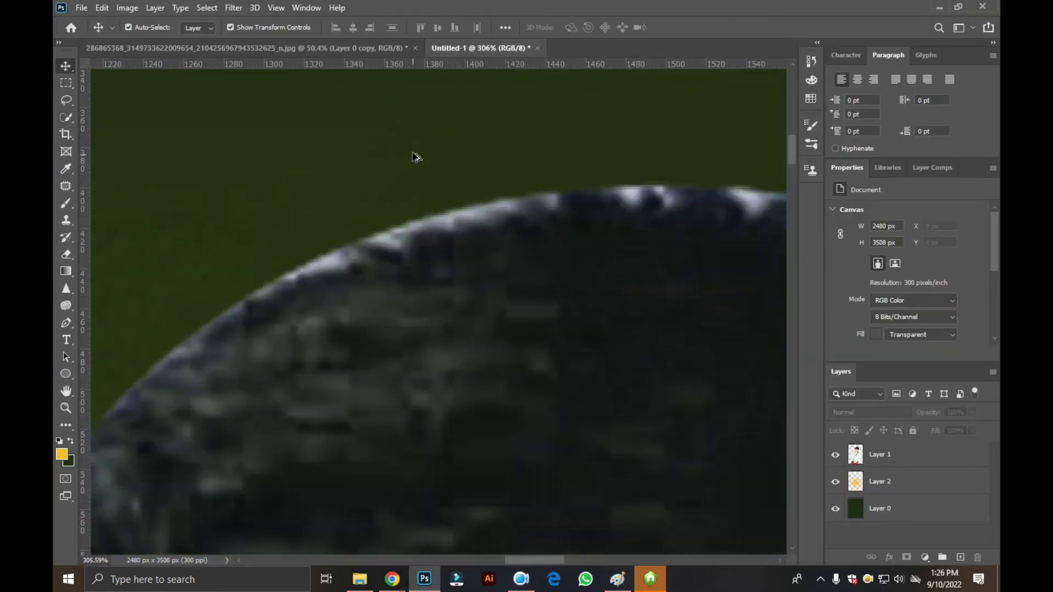
{"action": "scroll", "coordinate": [348, 160], "scroll_direction": "down", "scroll_amount": 1}
{"action": "scroll", "coordinate": [442, 188], "scroll_direction": "down", "scroll_amount": 3}
{"action": "scroll", "coordinate": [363, 134], "scroll_direction": "up", "scroll_amount": 2}
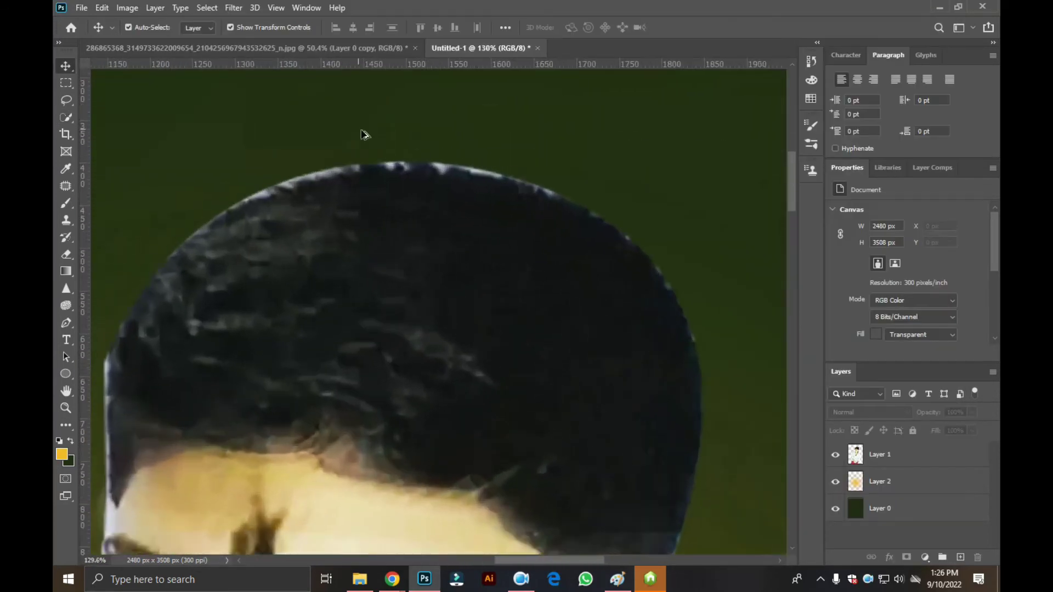
{"action": "scroll", "coordinate": [363, 134], "scroll_direction": "up", "scroll_amount": 1}
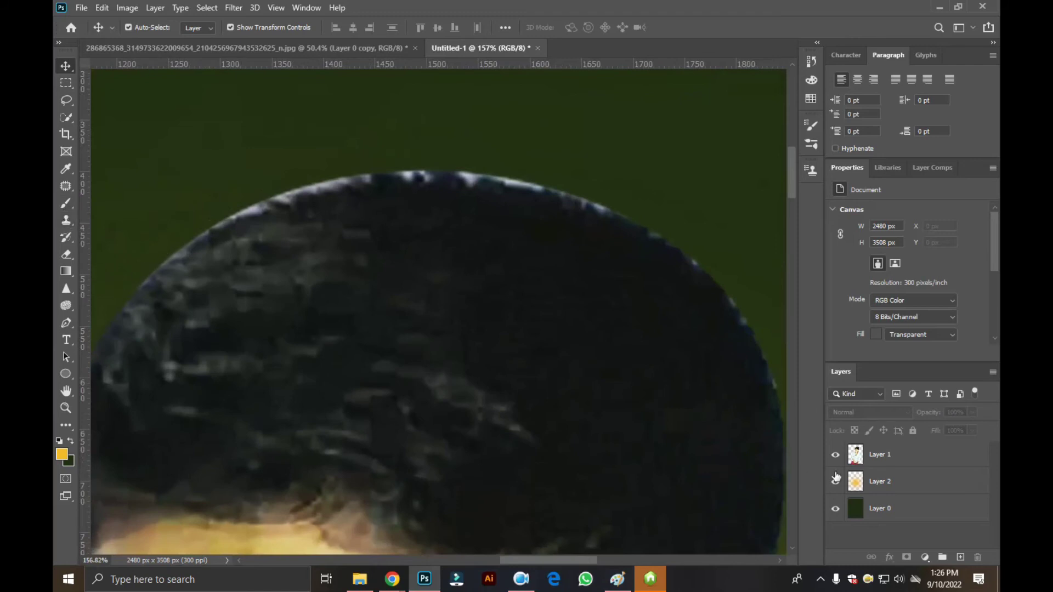
{"action": "left_click", "coordinate": [878, 457]}
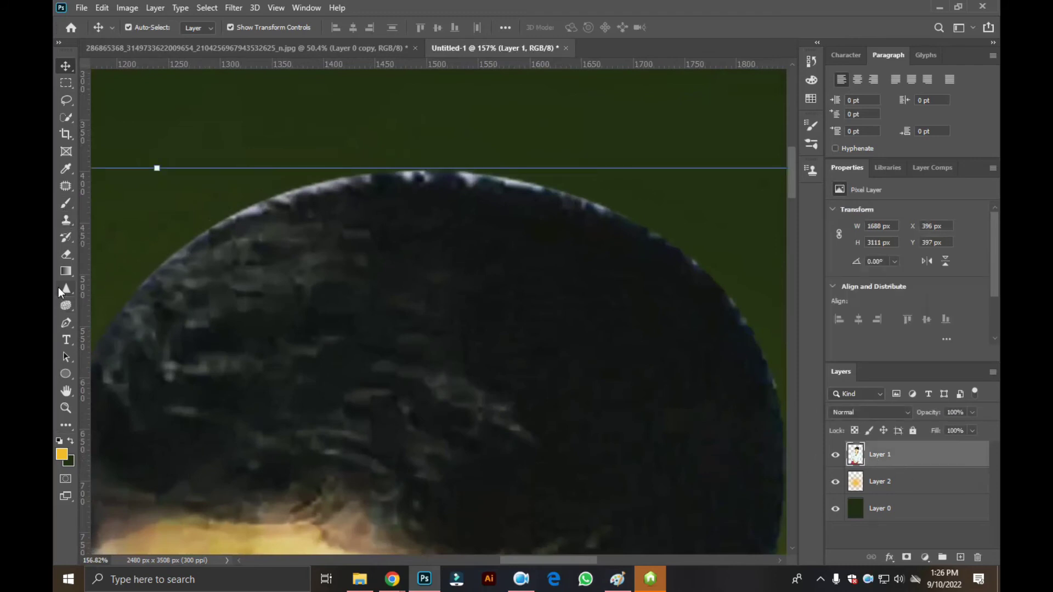
{"action": "right_click", "coordinate": [64, 254]}
{"action": "left_click", "coordinate": [129, 256]}
{"action": "left_click_drag", "start_coordinate": [305, 187], "coordinate": [335, 185]}
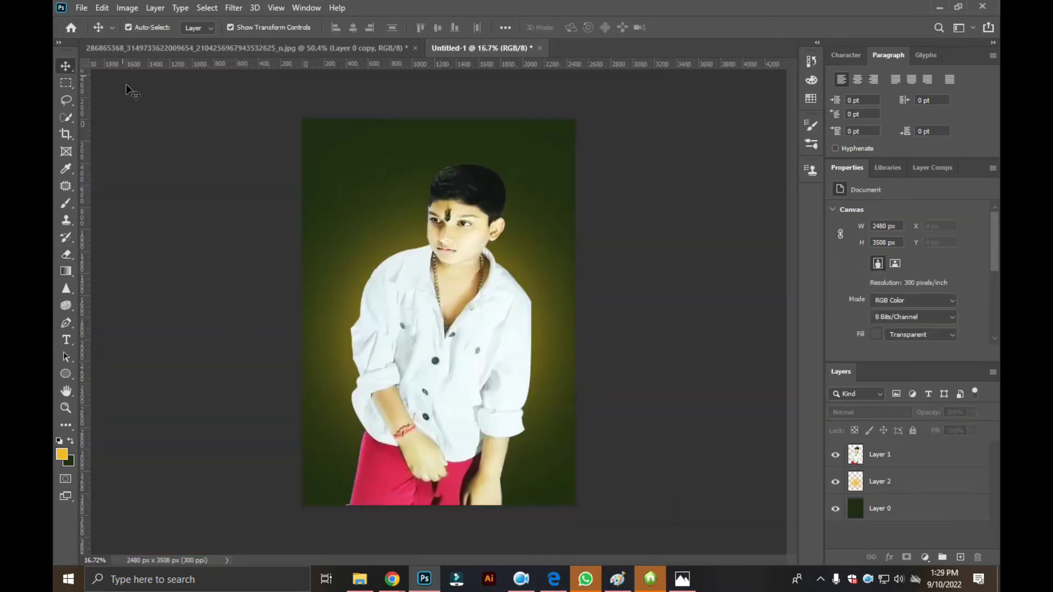
Step: Open the Picsart 'James photography' logo PNG from the Music folder
{"action": "left_click", "coordinate": [81, 7]}
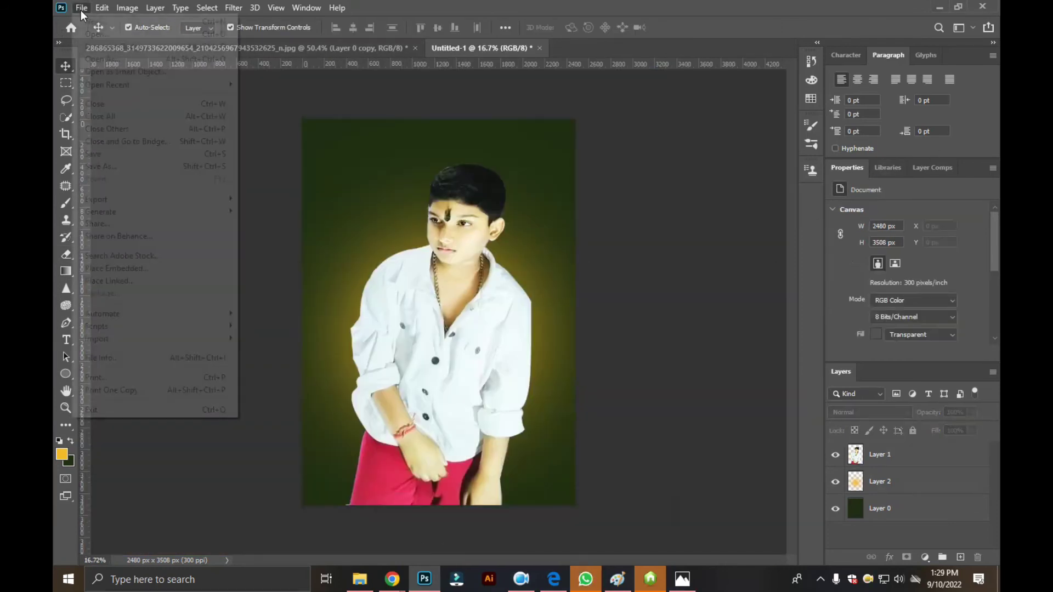
{"action": "left_click", "coordinate": [100, 34]}
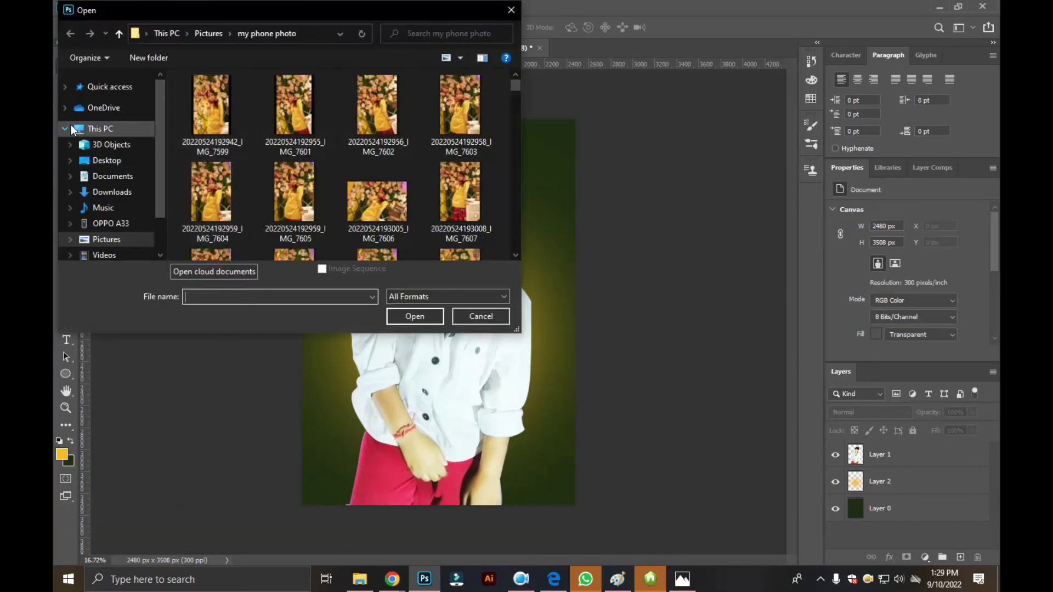
{"action": "left_click", "coordinate": [110, 143]}
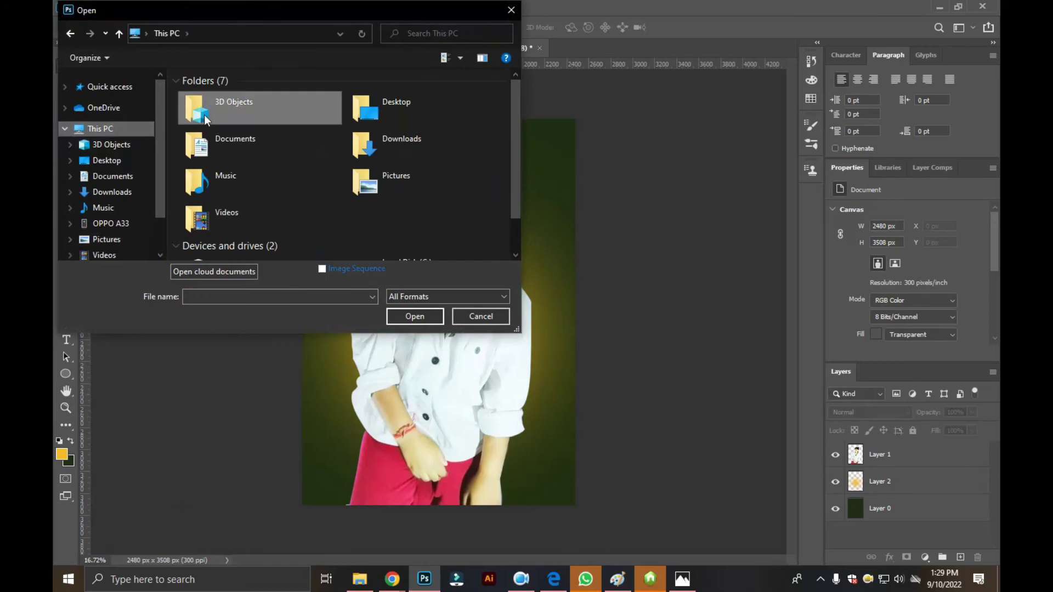
{"action": "double_click", "coordinate": [364, 181]}
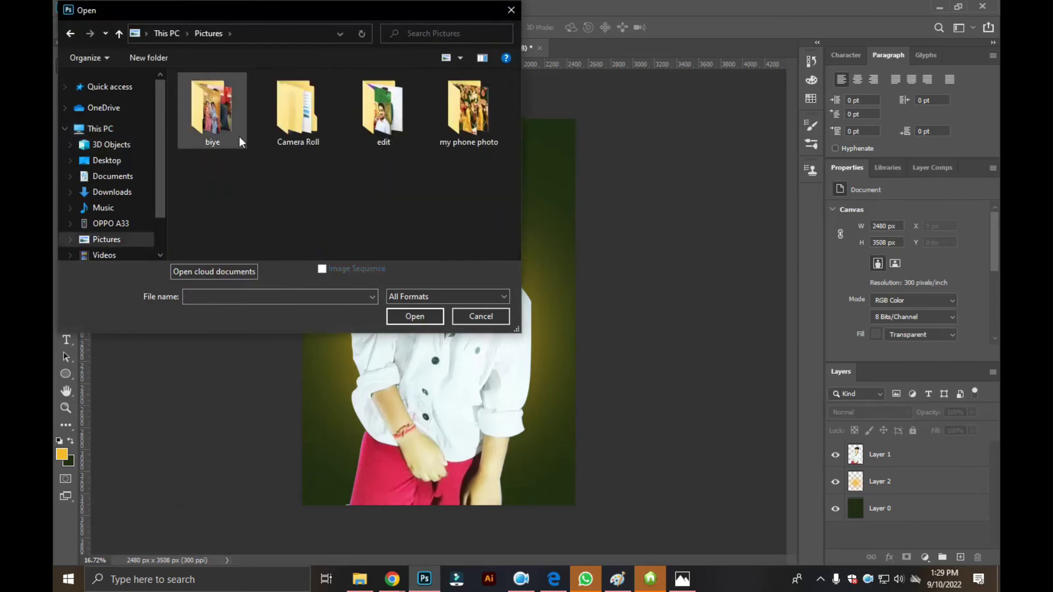
{"action": "left_click", "coordinate": [388, 128]}
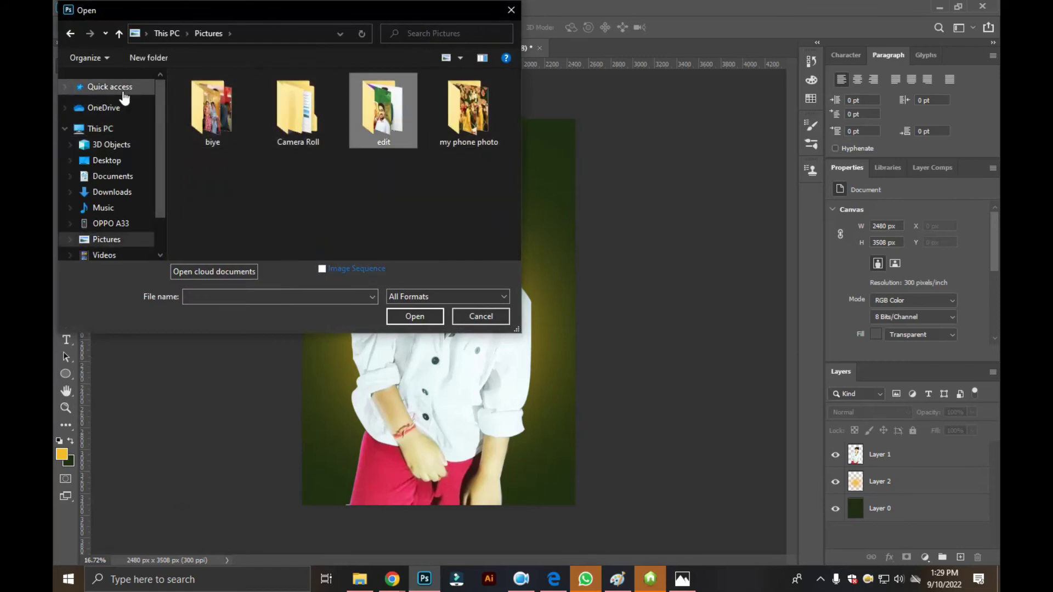
{"action": "left_click", "coordinate": [131, 207]}
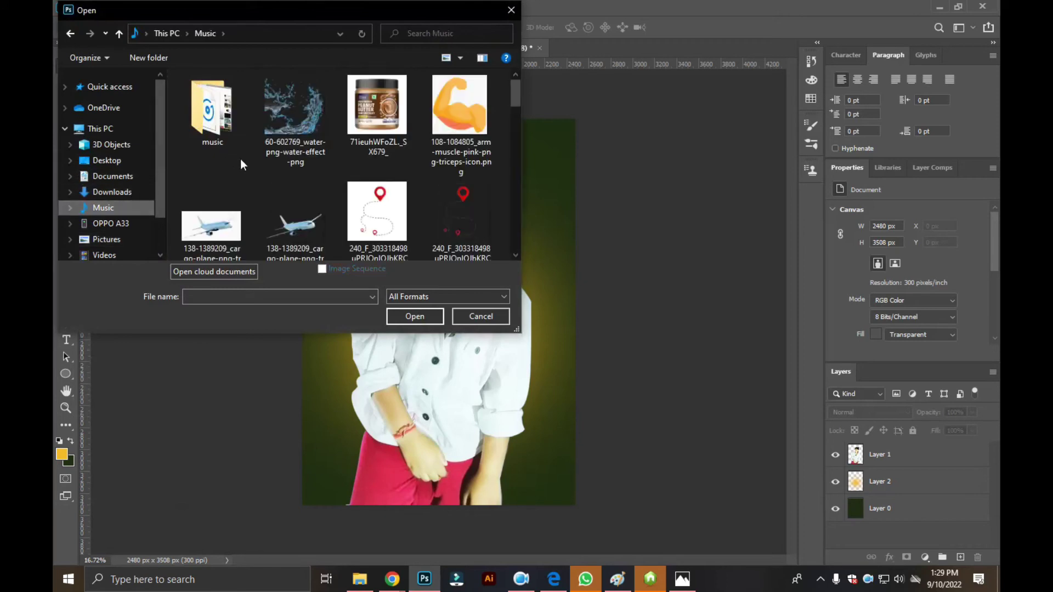
{"action": "scroll", "coordinate": [329, 186], "scroll_direction": "down", "scroll_amount": 5}
{"action": "scroll", "coordinate": [360, 198], "scroll_direction": "down", "scroll_amount": 5}
{"action": "scroll", "coordinate": [360, 199], "scroll_direction": "down", "scroll_amount": 5}
{"action": "scroll", "coordinate": [360, 198], "scroll_direction": "up", "scroll_amount": 2}
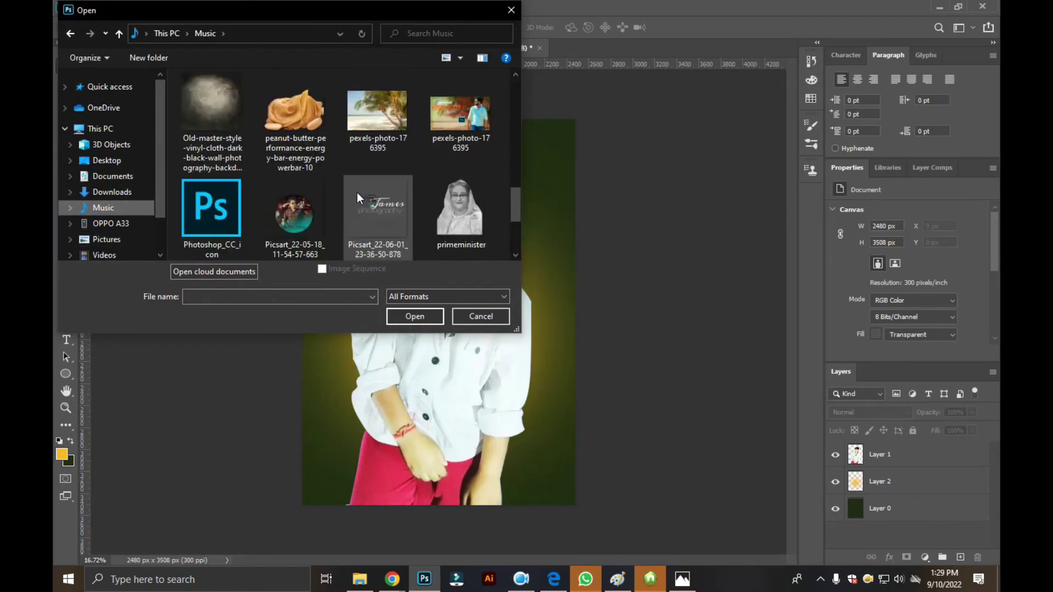
{"action": "left_click_drag", "start_coordinate": [358, 192], "coordinate": [529, 278]}
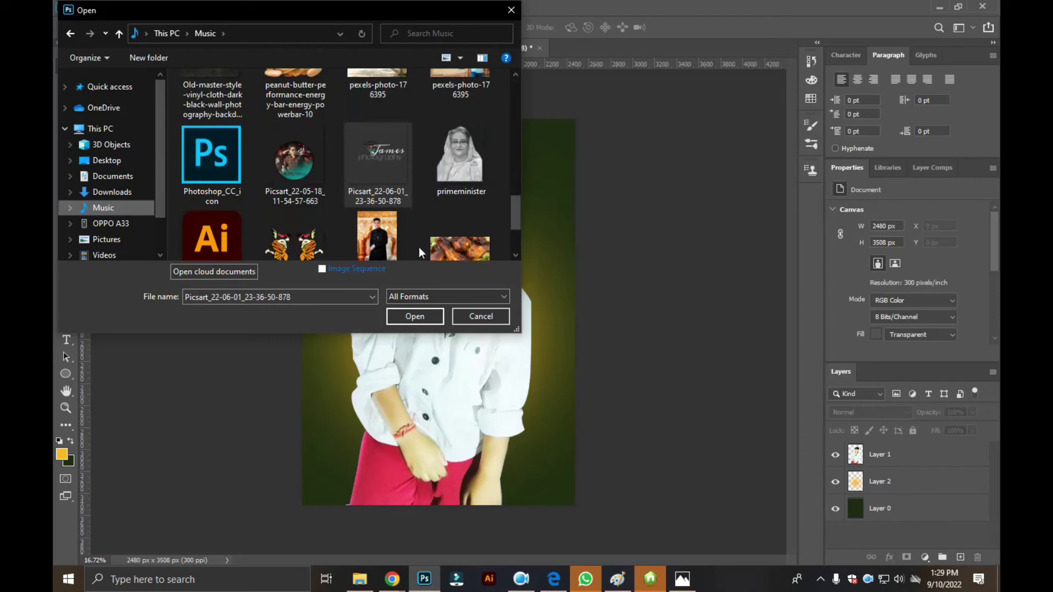
{"action": "left_click", "coordinate": [414, 311]}
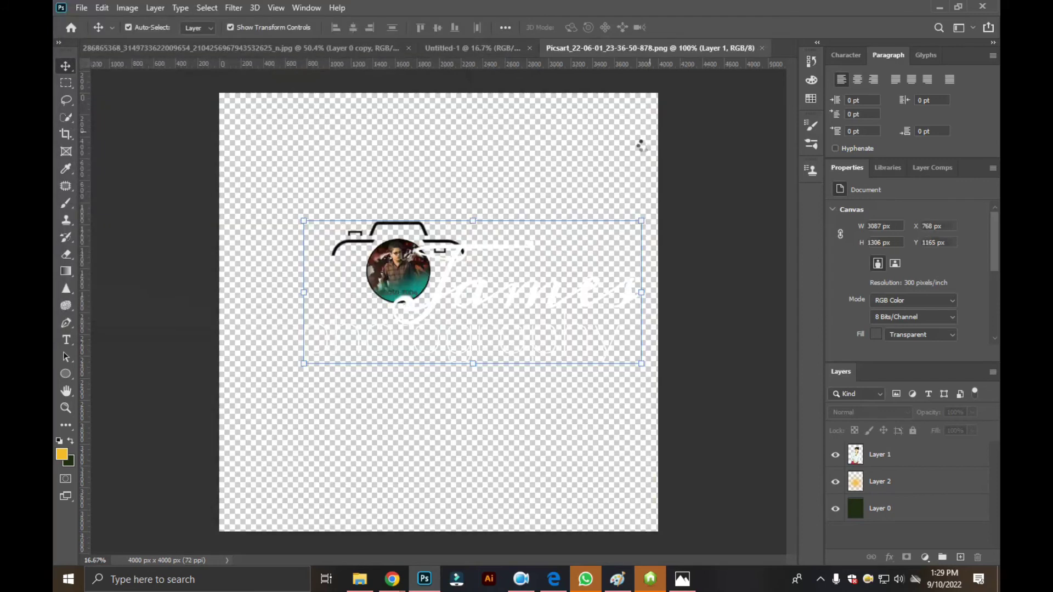
Step: Drag the logo into Untitled-1 and shrink it into the top-left corner
{"action": "left_click_drag", "start_coordinate": [384, 271], "coordinate": [147, 50]}
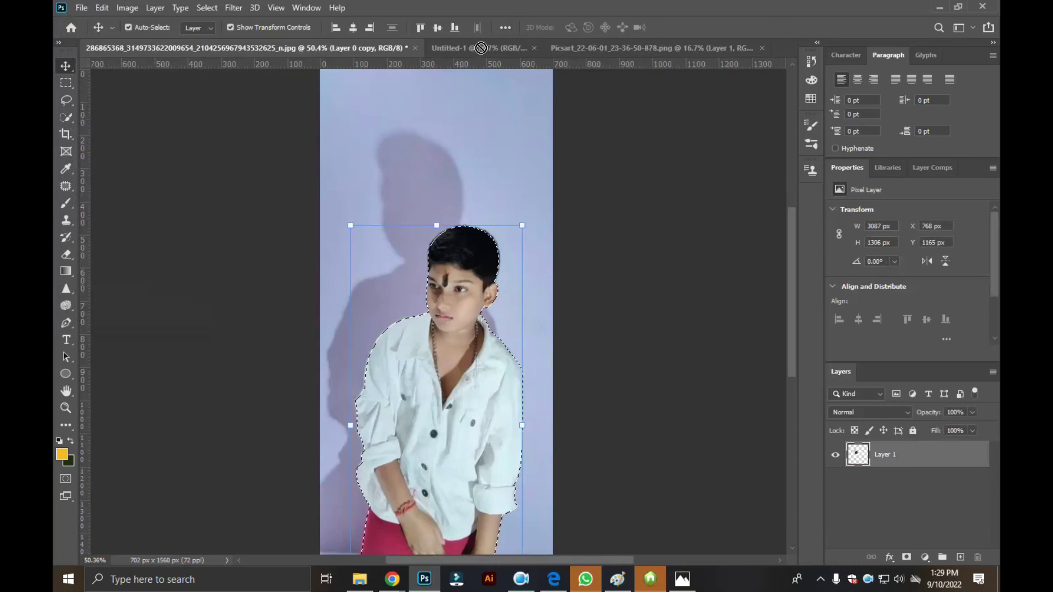
{"action": "mouse_move", "coordinate": [148, 51]}
{"action": "left_mouse_down"}
{"action": "mouse_move", "coordinate": [481, 49]}
{"action": "mouse_move", "coordinate": [451, 156]}
{"action": "left_mouse_up"}
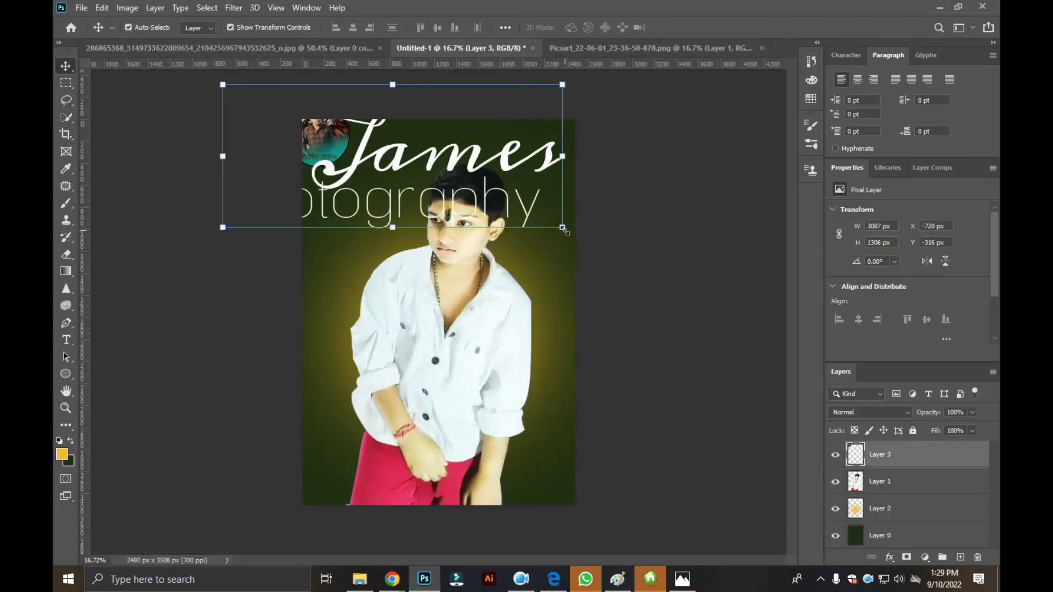
{"action": "left_click_drag", "start_coordinate": [562, 227], "coordinate": [379, 155]}
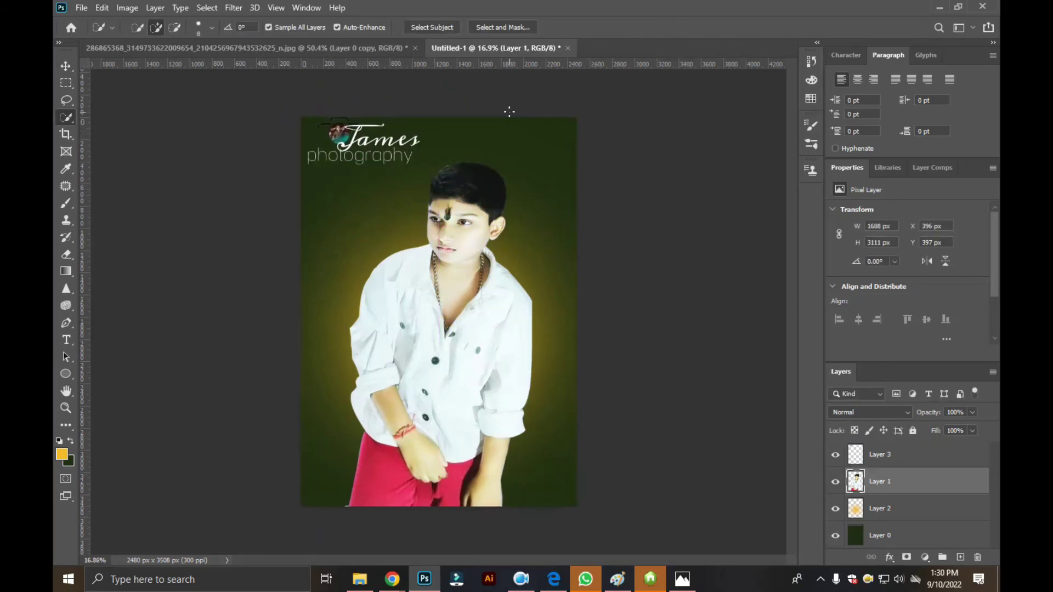
Step: Deselect the boy in the original lavender-background photo with Ctrl+D
{"action": "scroll", "coordinate": [510, 114], "scroll_direction": "up", "scroll_amount": 1}
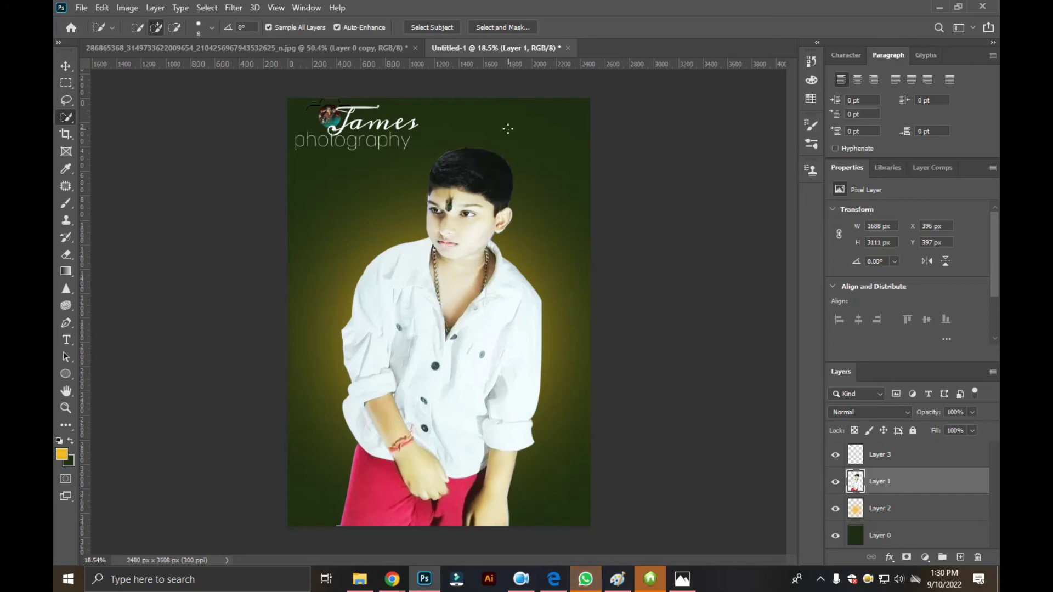
{"action": "left_click", "coordinate": [360, 51]}
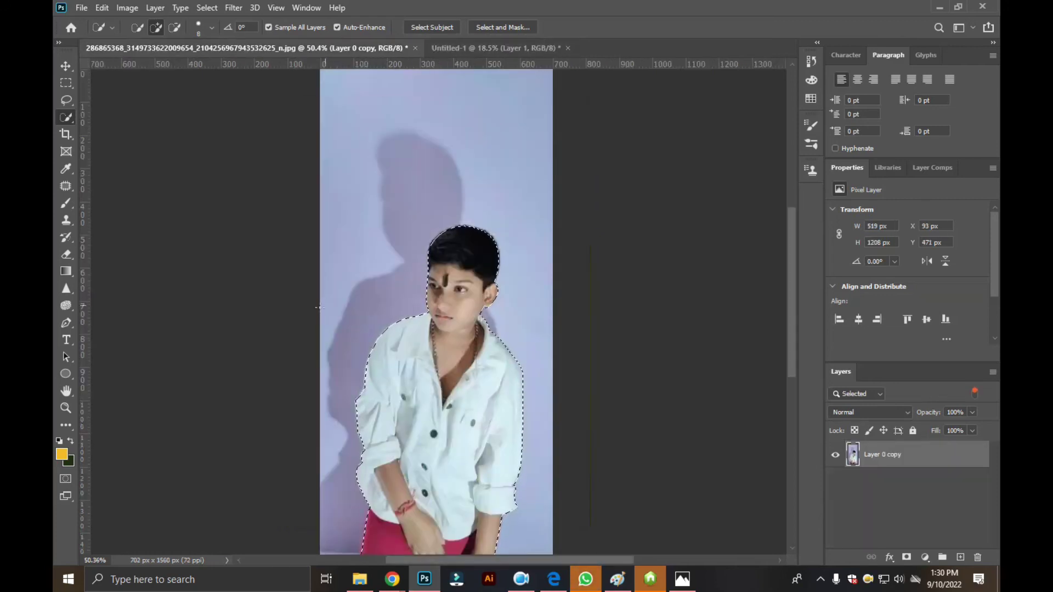
{"action": "left_click", "coordinate": [464, 50]}
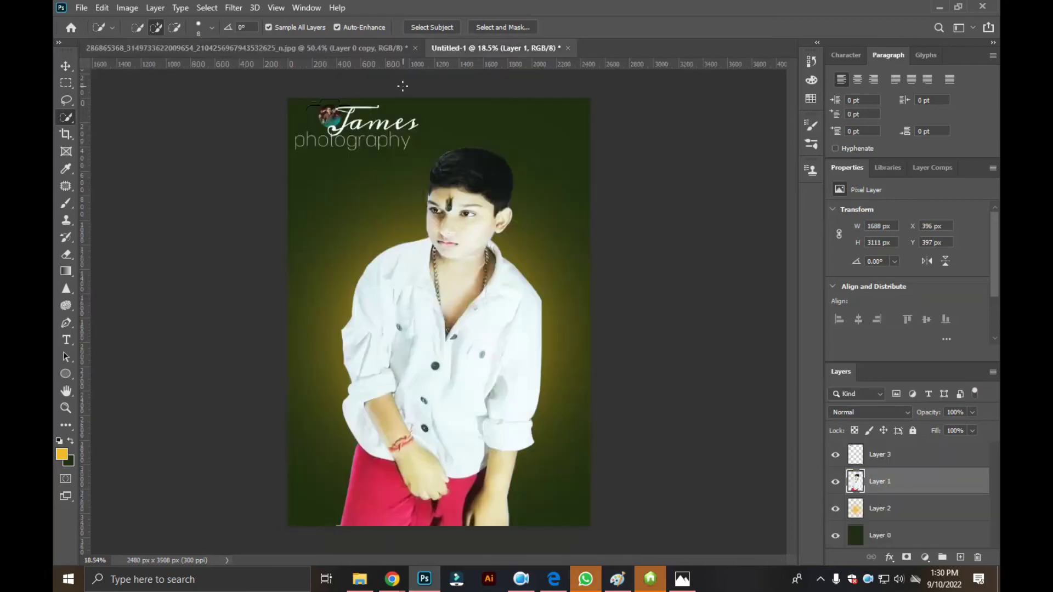
{"action": "left_click", "coordinate": [317, 49]}
{"action": "key", "text": "ctrl+d"}
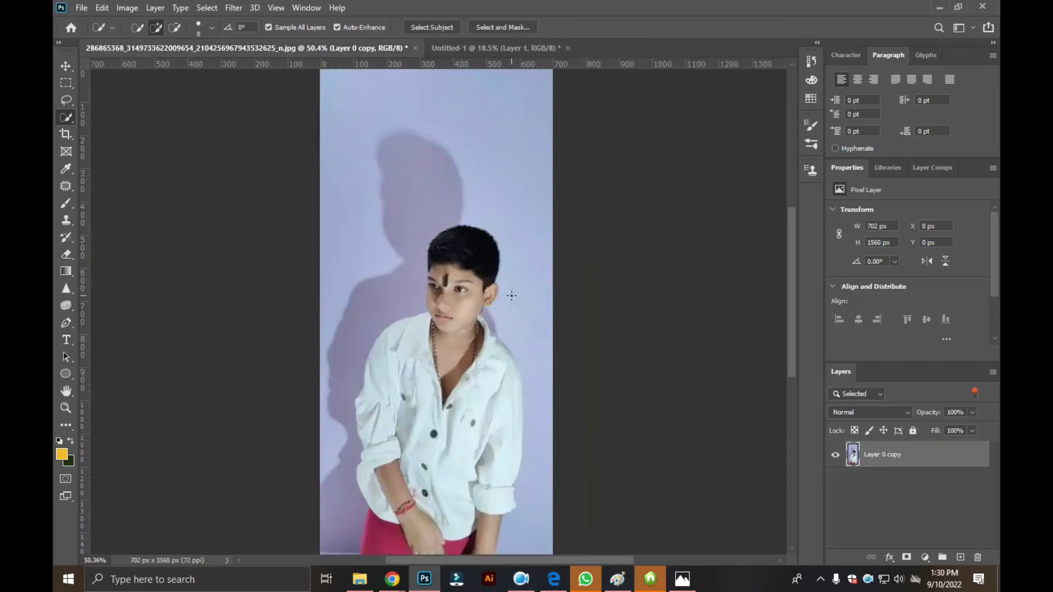
Step: Return to the Untitled-1 composite to view the finished result
{"action": "scroll", "coordinate": [512, 295], "scroll_direction": "up", "scroll_amount": 3}
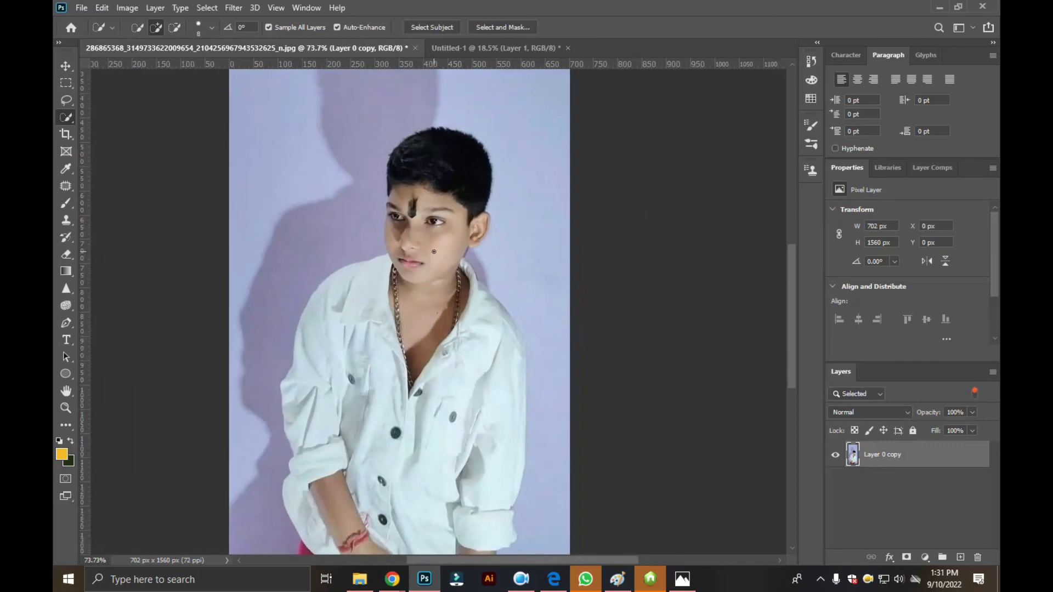
{"action": "scroll", "coordinate": [434, 252], "scroll_direction": "down", "scroll_amount": 2}
{"action": "scroll", "coordinate": [436, 249], "scroll_direction": "down", "scroll_amount": 1}
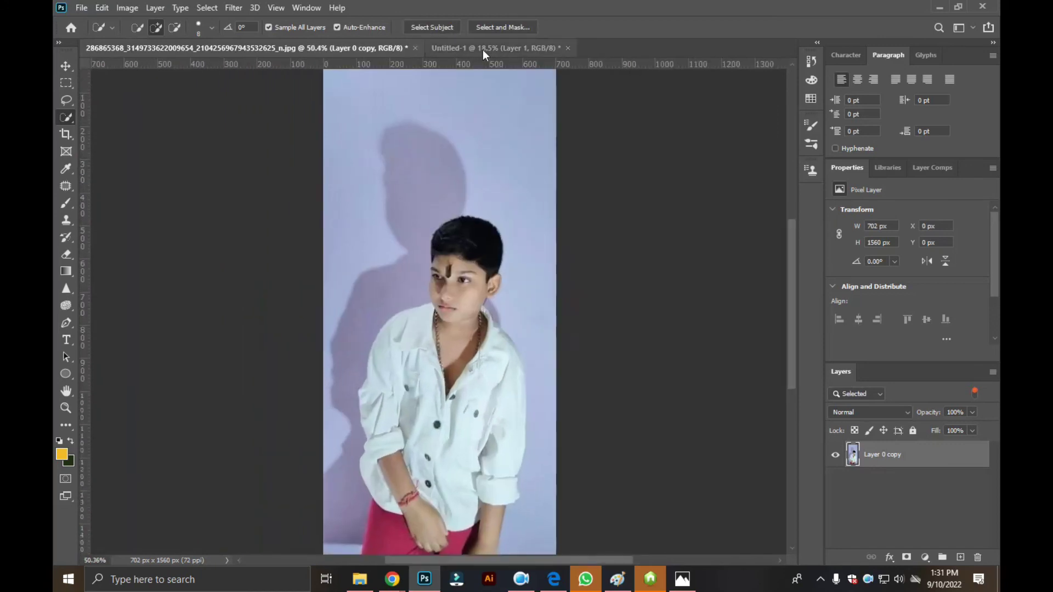
{"action": "left_click", "coordinate": [481, 48]}
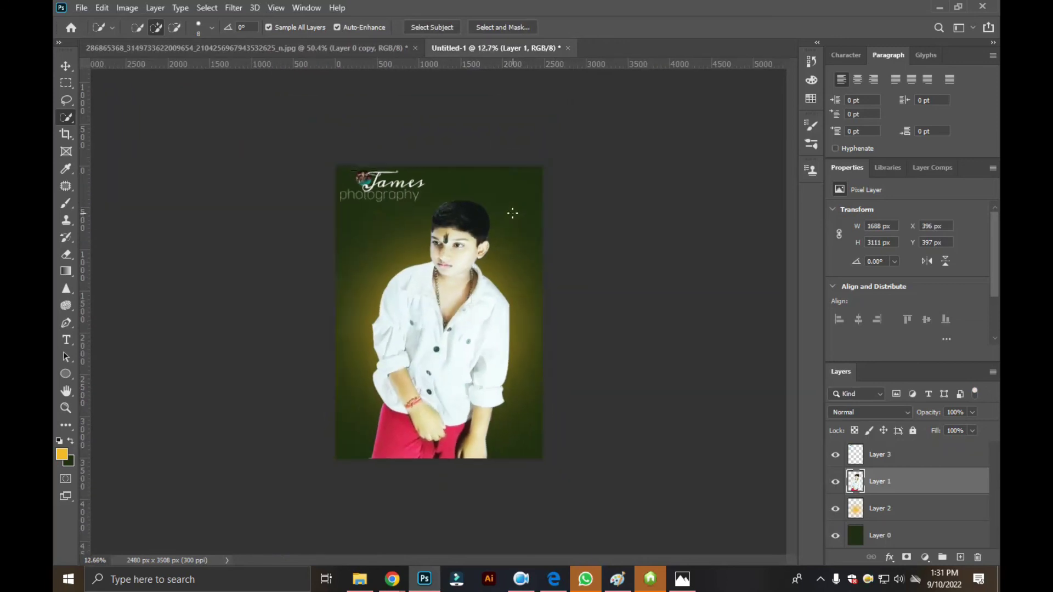
{"action": "scroll", "coordinate": [489, 197], "scroll_direction": "up", "scroll_amount": 1}
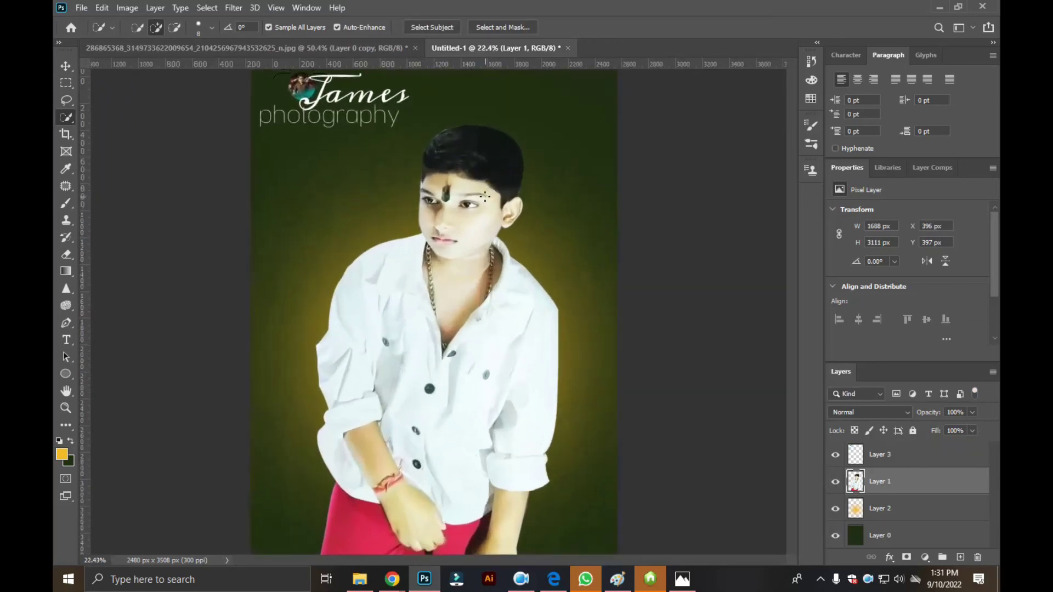
{"action": "scroll", "coordinate": [486, 195], "scroll_direction": "up", "scroll_amount": 1}
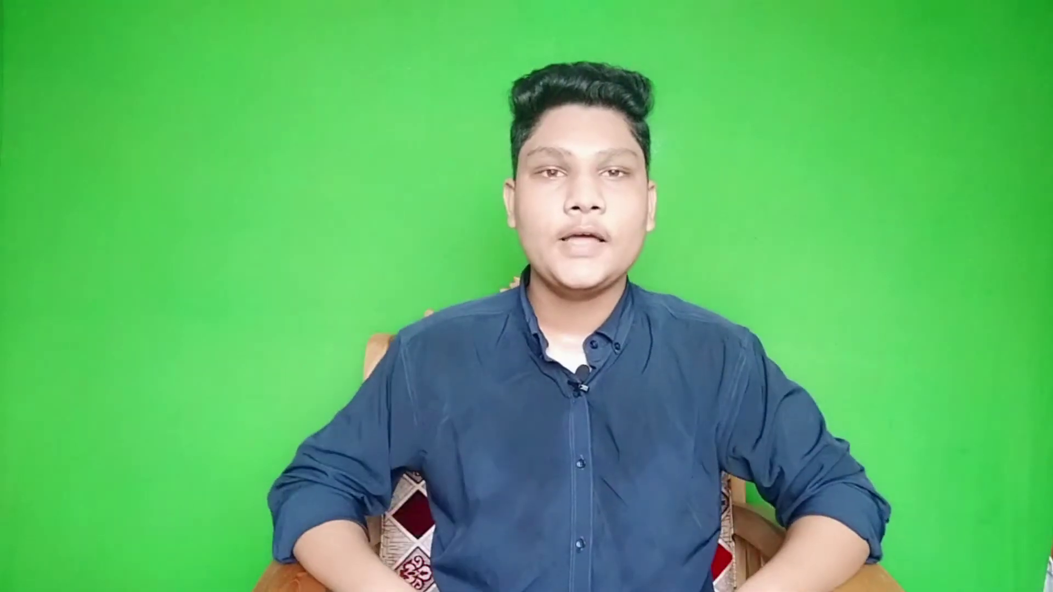